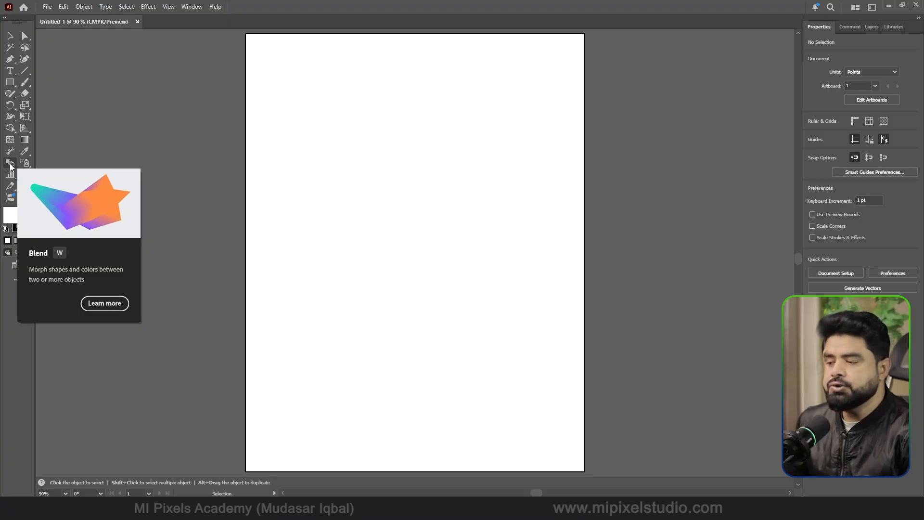
Draw a square about 74 pt wide on the upper part of the artboard and fill it with red ff0000
{"action": "left_click", "coordinate": [10, 84]}
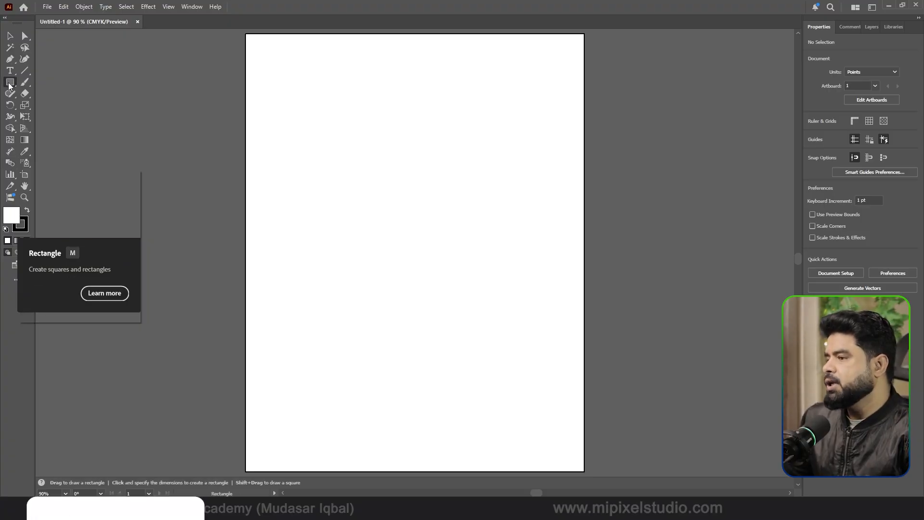
{"action": "right_click", "coordinate": [10, 84]}
{"action": "left_click", "coordinate": [38, 84]}
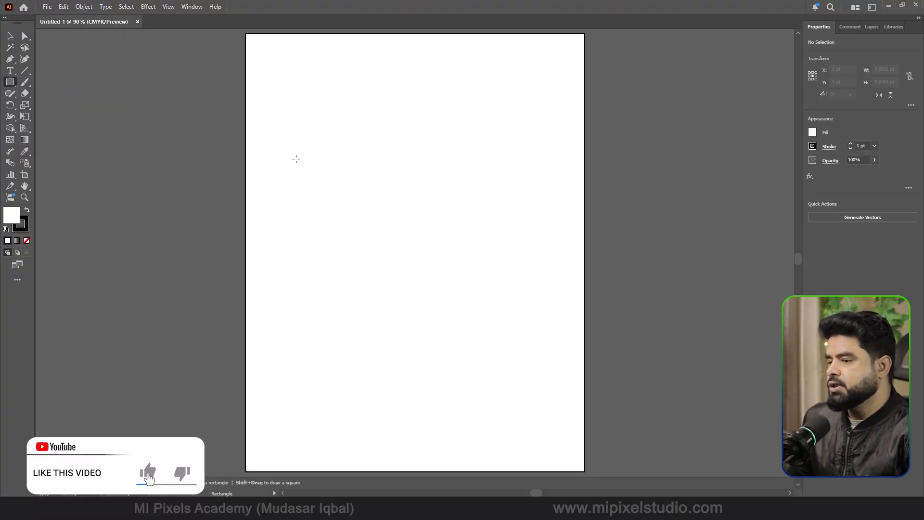
{"action": "left_click_drag", "start_coordinate": [296, 163], "coordinate": [337, 203]}
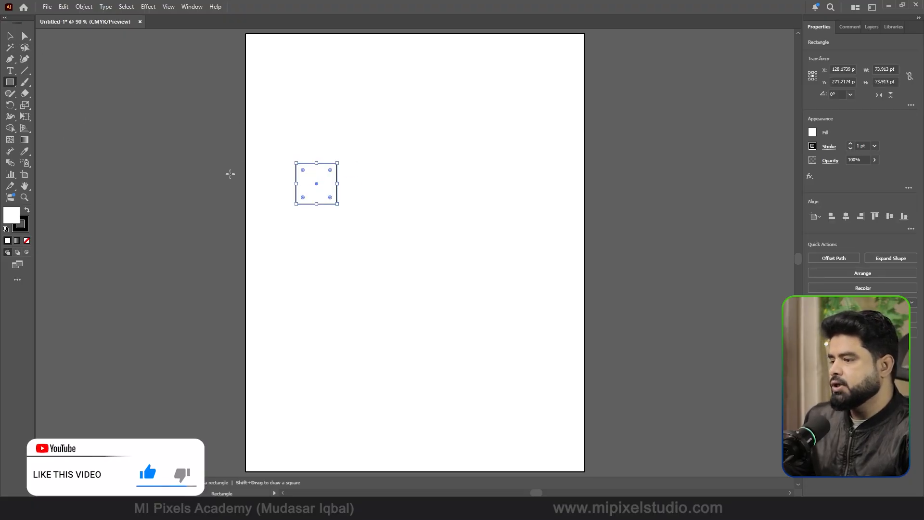
{"action": "double_click", "coordinate": [12, 214]}
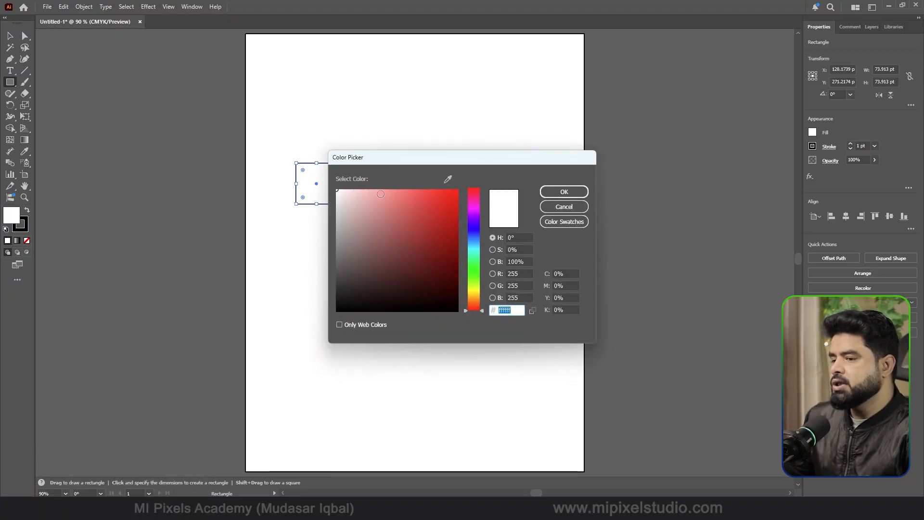
{"action": "left_click", "coordinate": [458, 191]}
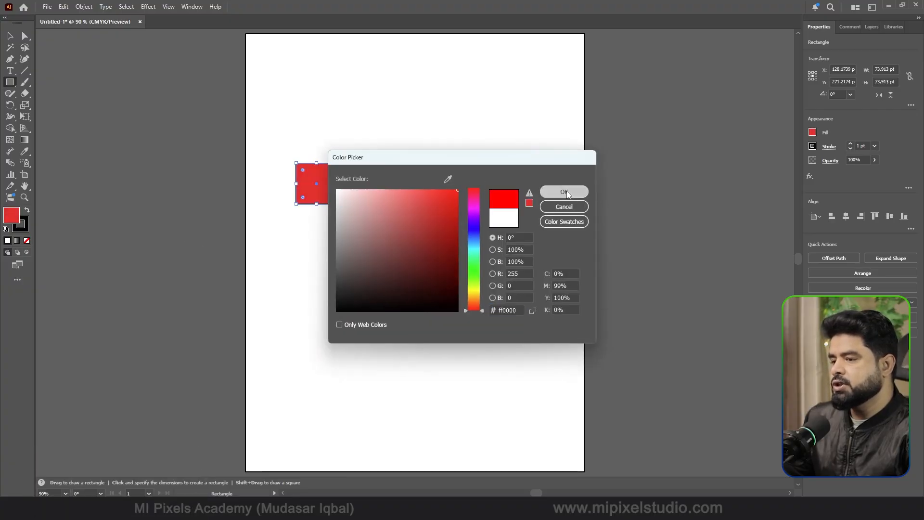
{"action": "left_click", "coordinate": [564, 192]}
Draw a red circle slightly smaller than the square, to its right and level with it
{"action": "left_click", "coordinate": [10, 82]}
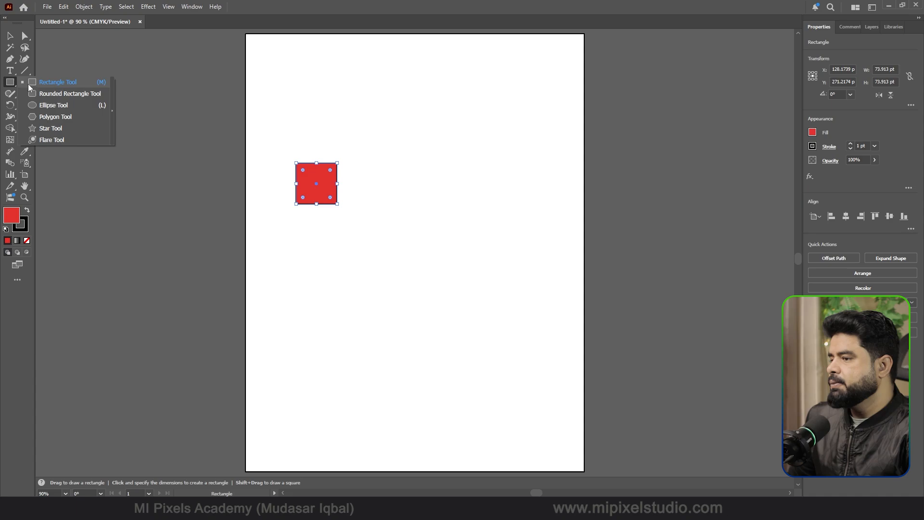
{"action": "left_click", "coordinate": [57, 106]}
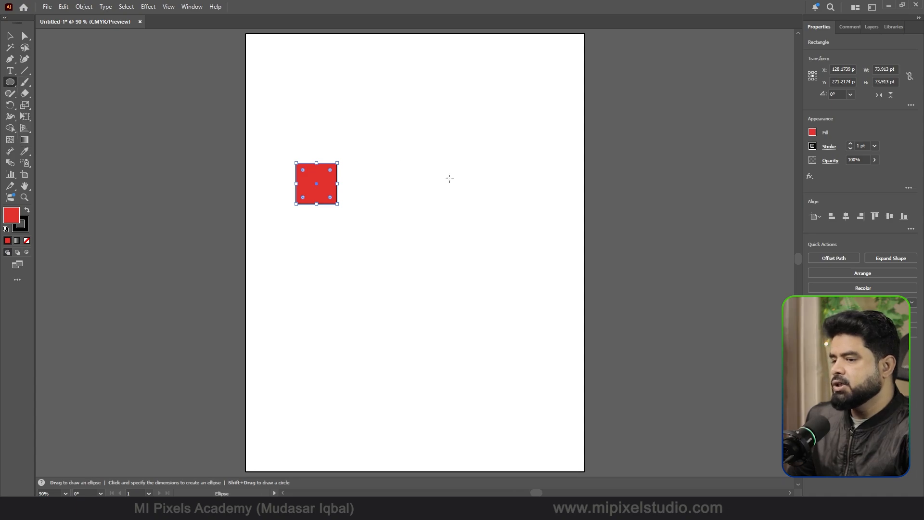
{"action": "mouse_move", "coordinate": [477, 180]}
{"action": "left_mouse_down"}
{"action": "mouse_move", "coordinate": [509, 210]}
{"action": "mouse_move", "coordinate": [501, 181]}
{"action": "mouse_move", "coordinate": [265, 226]}
{"action": "left_mouse_up"}
Remove the stroke from both the red square and the red circle
{"action": "left_click", "coordinate": [10, 35]}
{"action": "left_click", "coordinate": [21, 225]}
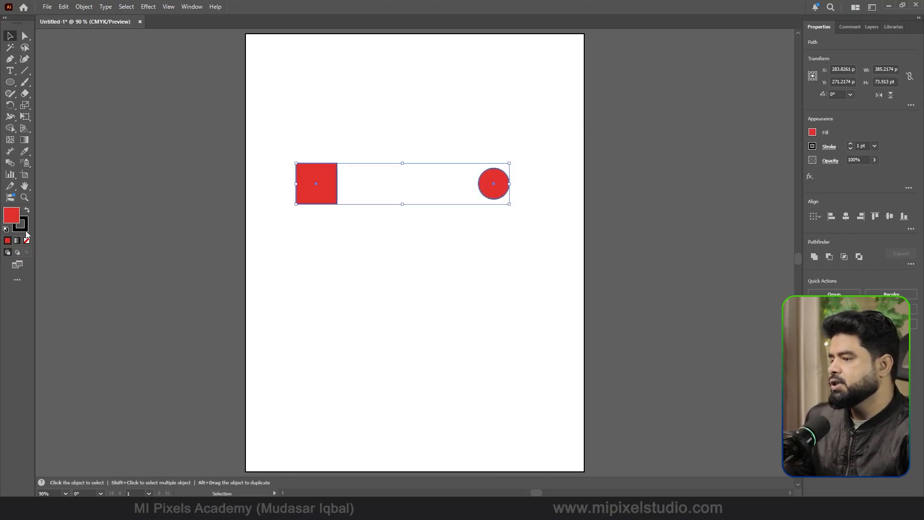
{"action": "left_click", "coordinate": [27, 241]}
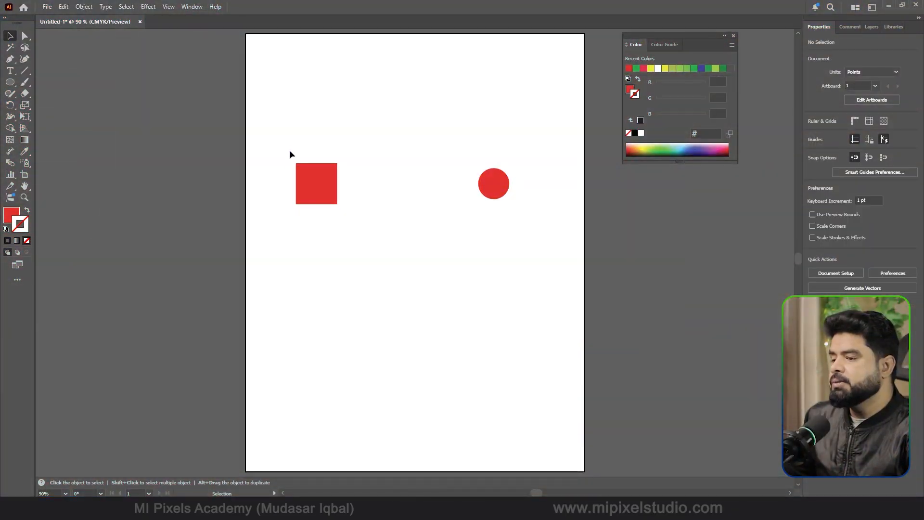
Blend the red square with the red circle using the Blend tool
{"action": "left_click_drag", "start_coordinate": [289, 141], "coordinate": [498, 210]}
{"action": "left_click", "coordinate": [437, 266]}
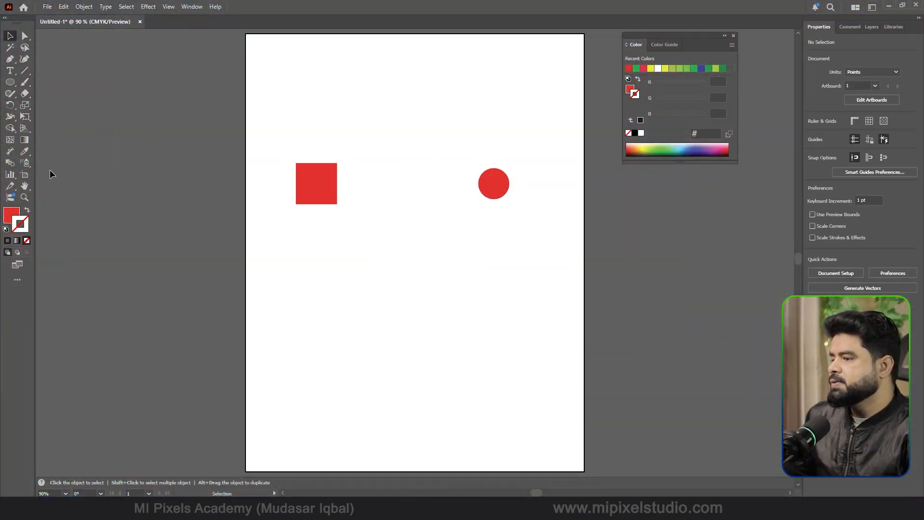
{"action": "left_click", "coordinate": [11, 164]}
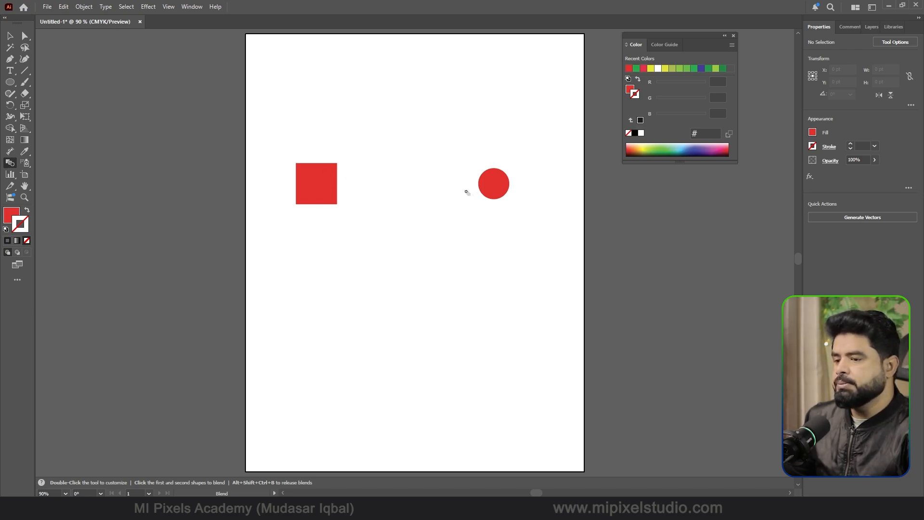
{"action": "left_click", "coordinate": [490, 187]}
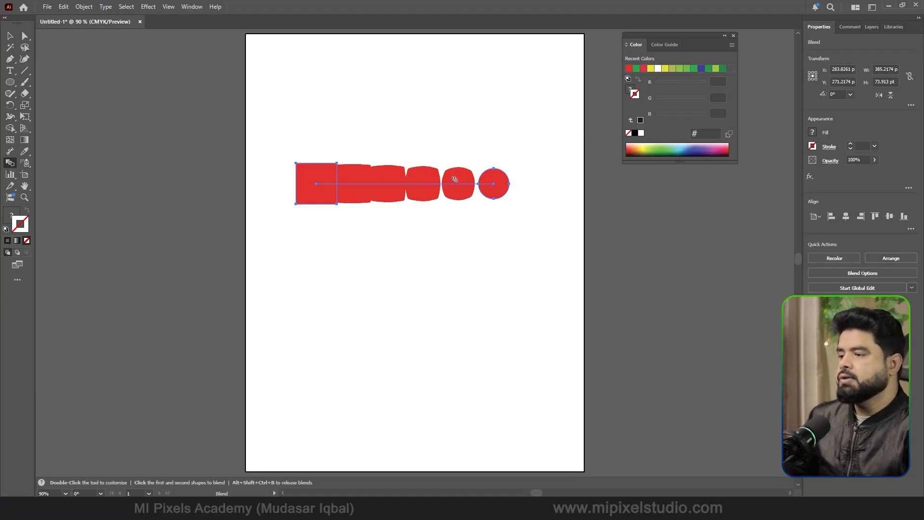
Set the blend's spacing to Specified Steps, enter 2000 steps, and choose the align-to-path orientation
{"action": "double_click", "coordinate": [11, 164]}
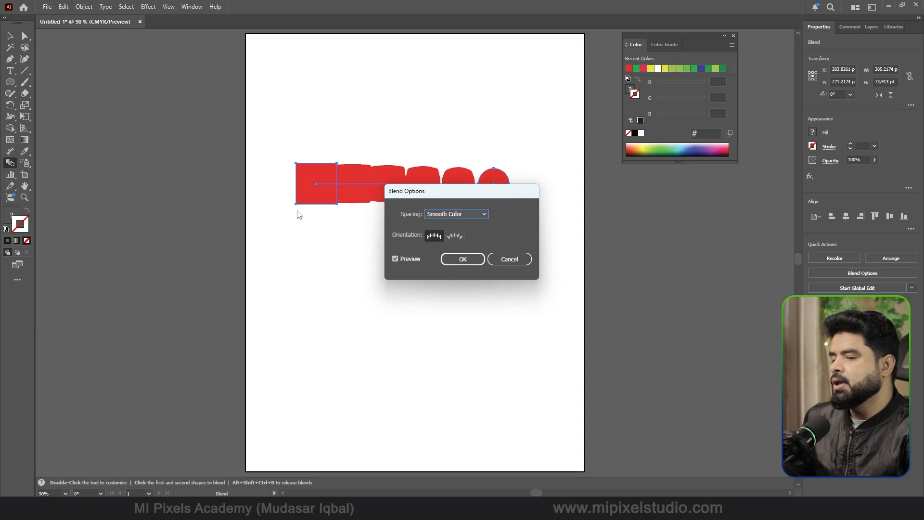
{"action": "left_click_drag", "start_coordinate": [410, 191], "coordinate": [348, 248]}
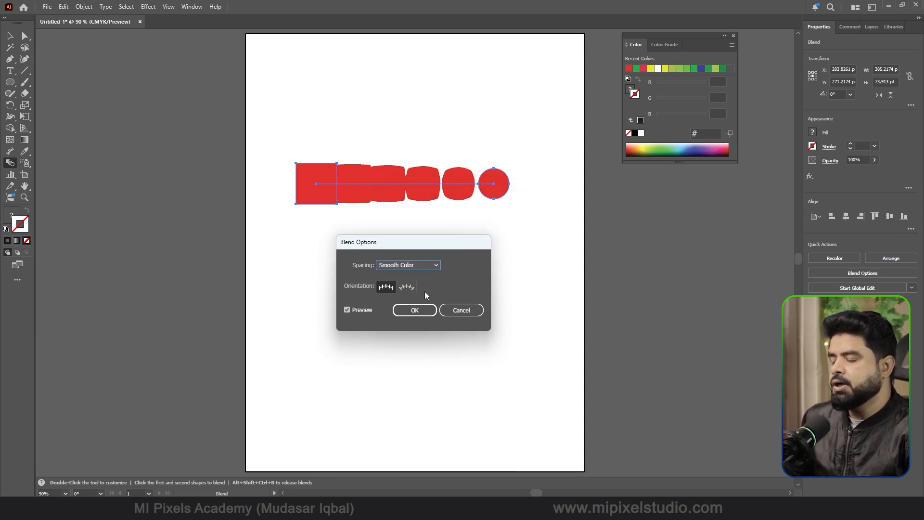
{"action": "left_click", "coordinate": [407, 263]}
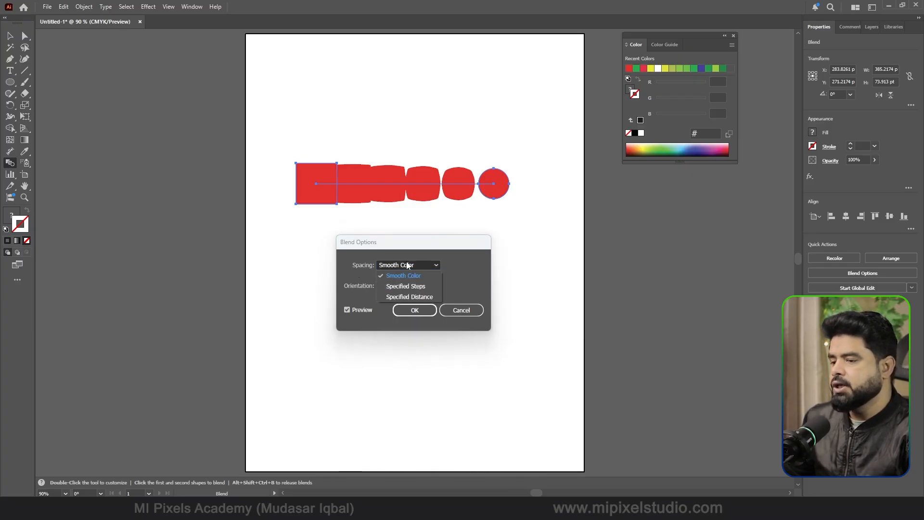
{"action": "left_click", "coordinate": [407, 287]}
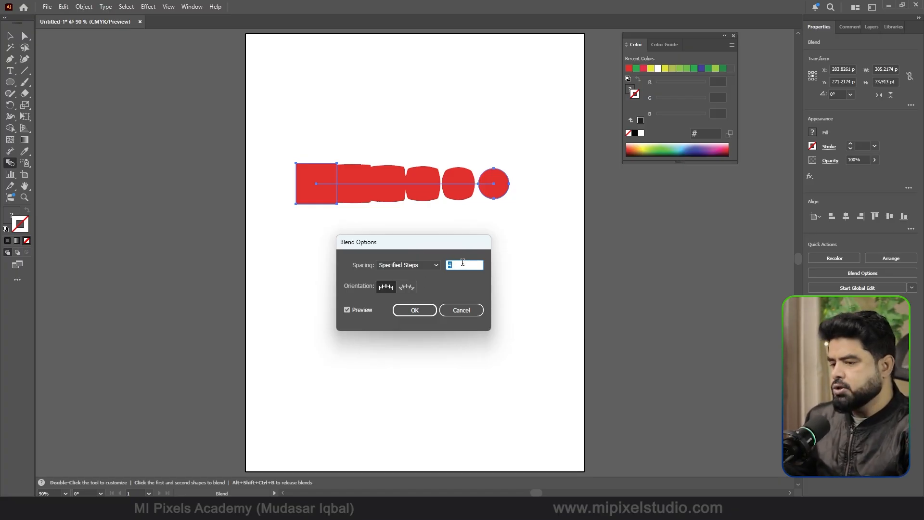
{"action": "type", "text": "2000"}
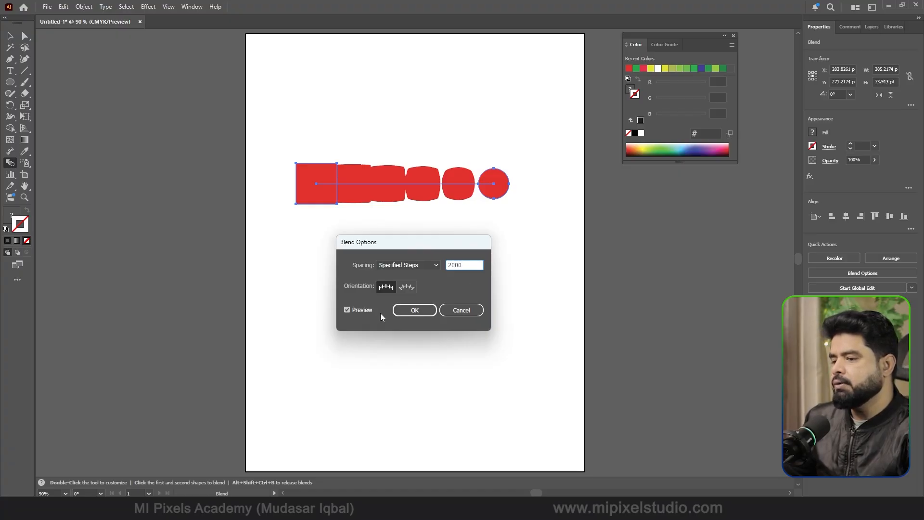
{"action": "left_click", "coordinate": [402, 291]}
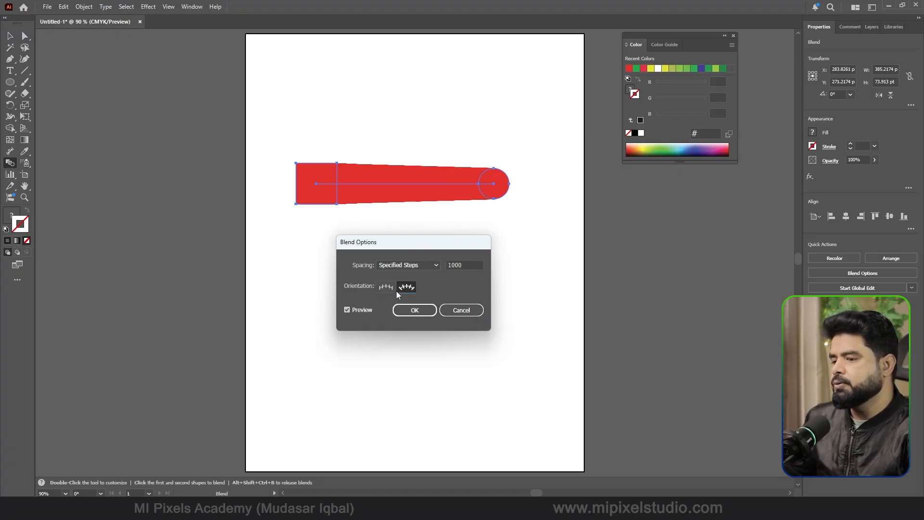
Set the blend's number of specified steps to 100 and apply the blend options
{"action": "double_click", "coordinate": [469, 264]}
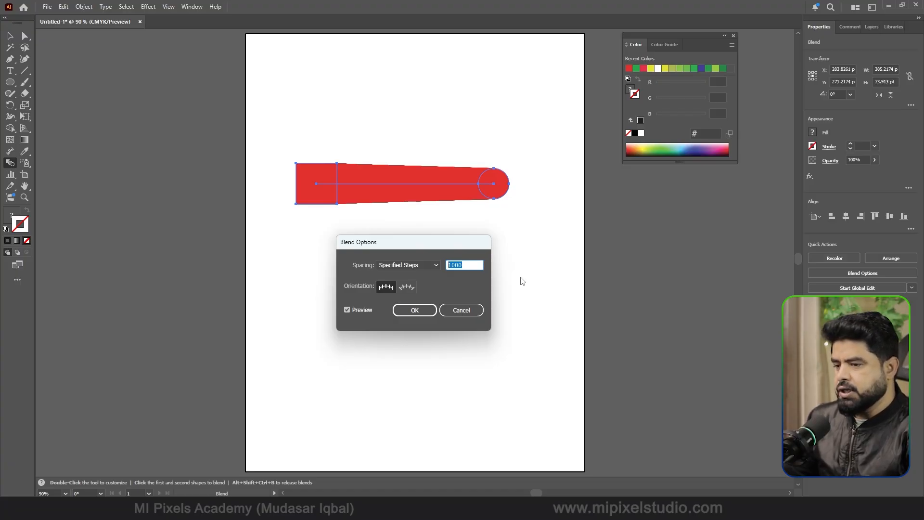
{"action": "type", "text": "100"}
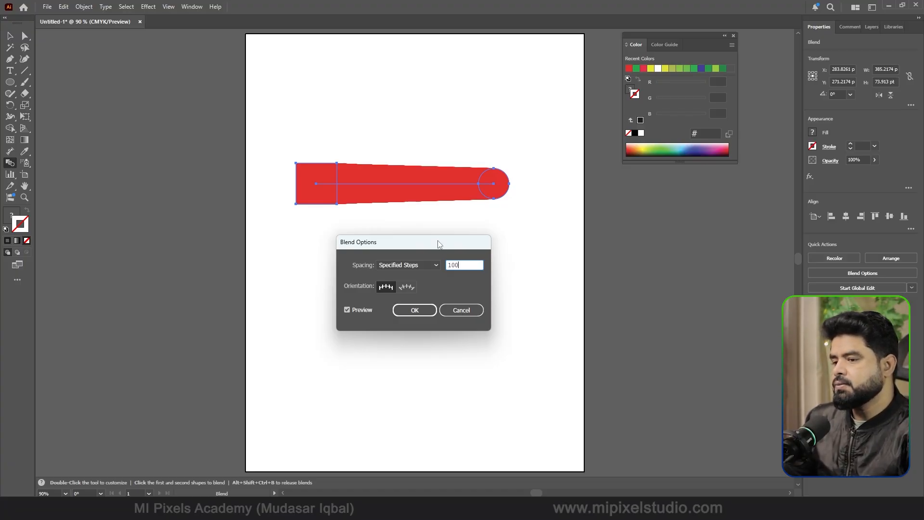
{"action": "left_click", "coordinate": [415, 311]}
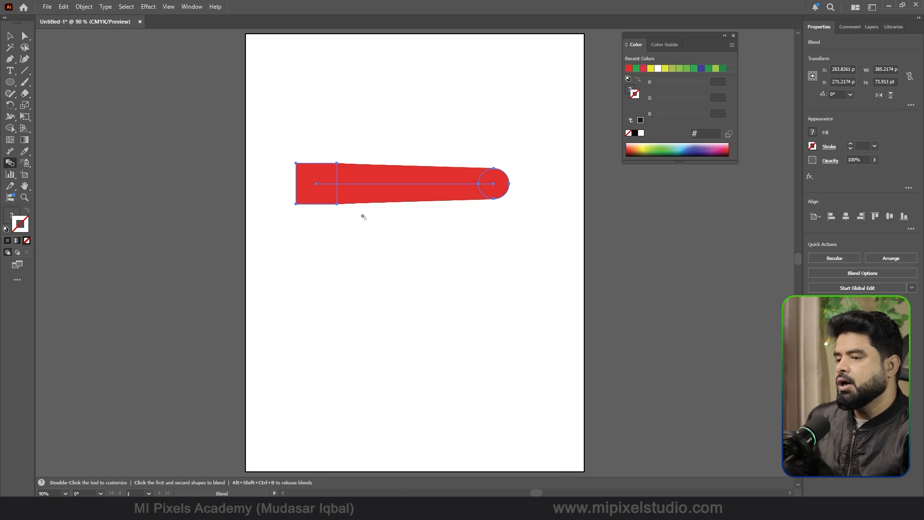
Examine the upper edge of the blended shape up close to judge how smooth the transition is
{"action": "key", "text": "ctrl+1"}
{"action": "scroll", "coordinate": [380, 167], "scroll_direction": "up", "scroll_amount": 6}
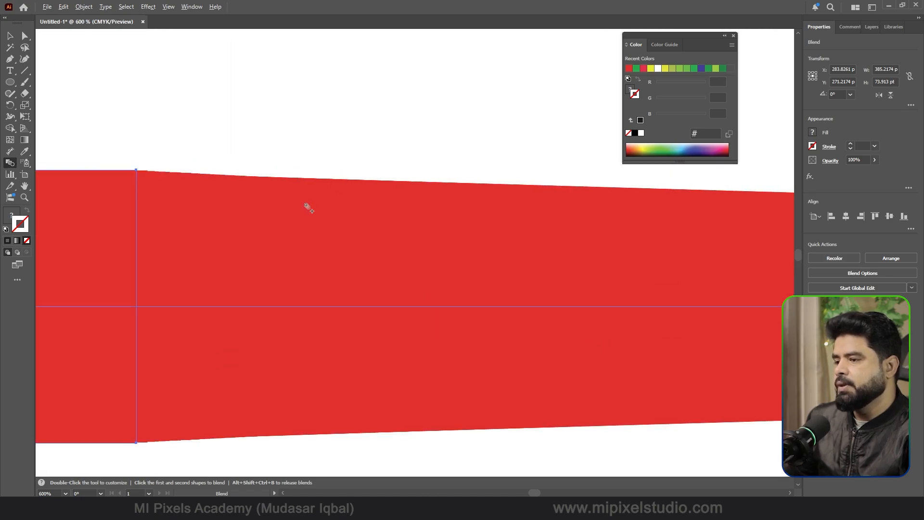
{"action": "scroll", "coordinate": [308, 206], "scroll_direction": "down", "scroll_amount": 3}
{"action": "scroll", "coordinate": [276, 213], "scroll_direction": "up", "scroll_amount": 3}
{"action": "scroll", "coordinate": [231, 191], "scroll_direction": "up", "scroll_amount": 4}
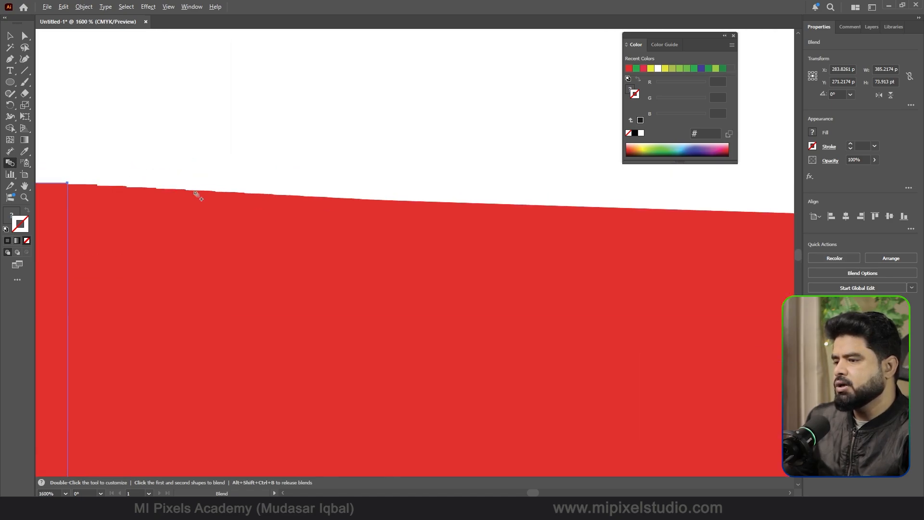
{"action": "scroll", "coordinate": [231, 191], "scroll_direction": "up", "scroll_amount": 2}
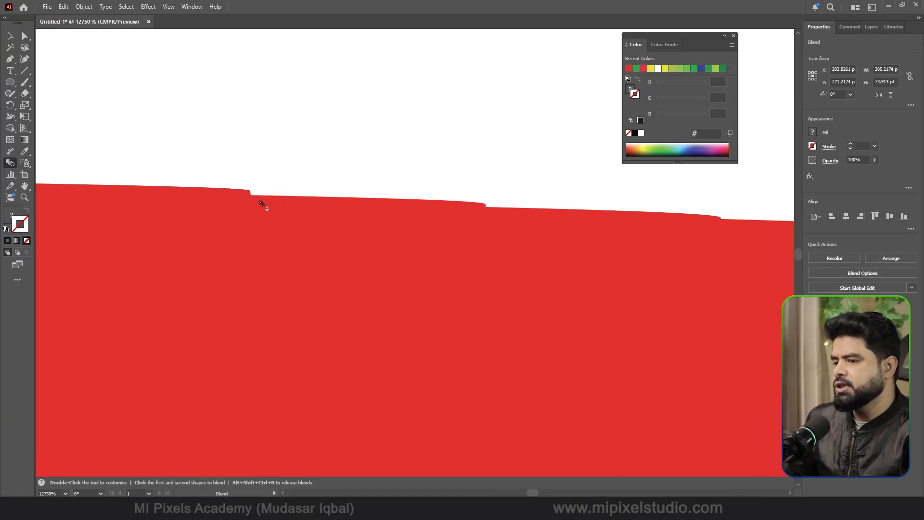
{"action": "scroll", "coordinate": [275, 208], "scroll_direction": "down", "scroll_amount": 6}
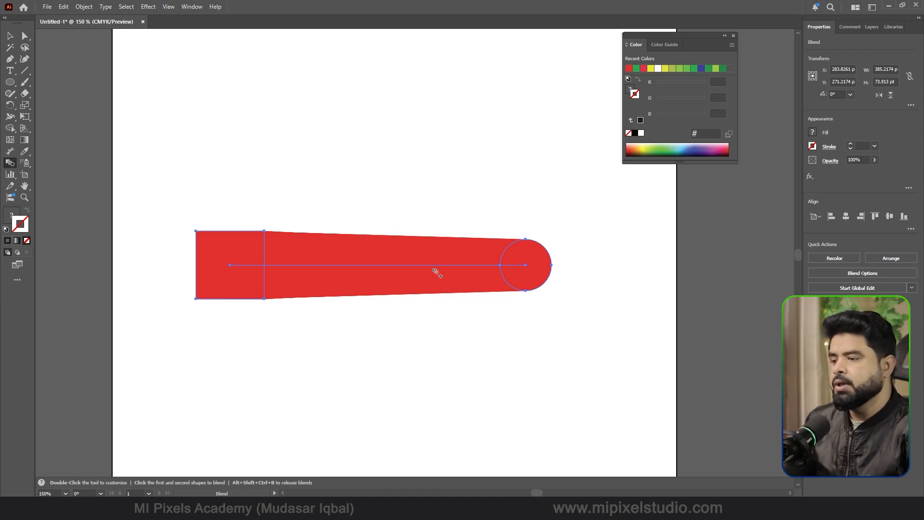
Delete the blend and draw a new red square about 59 pt wide near the top of the artboard
{"action": "left_click", "coordinate": [10, 36]}
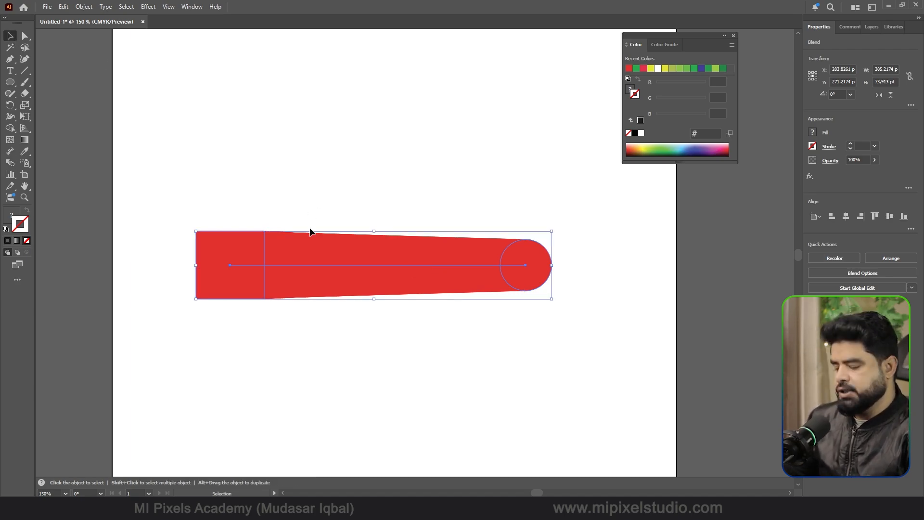
{"action": "key", "text": "Delete"}
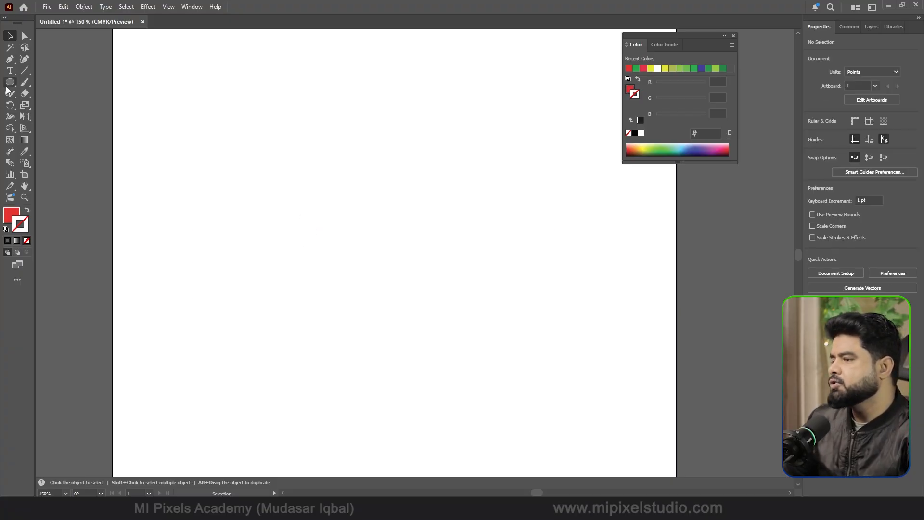
{"action": "left_click", "coordinate": [10, 83]}
{"action": "left_click", "coordinate": [10, 88]}
{"action": "left_click", "coordinate": [44, 81]}
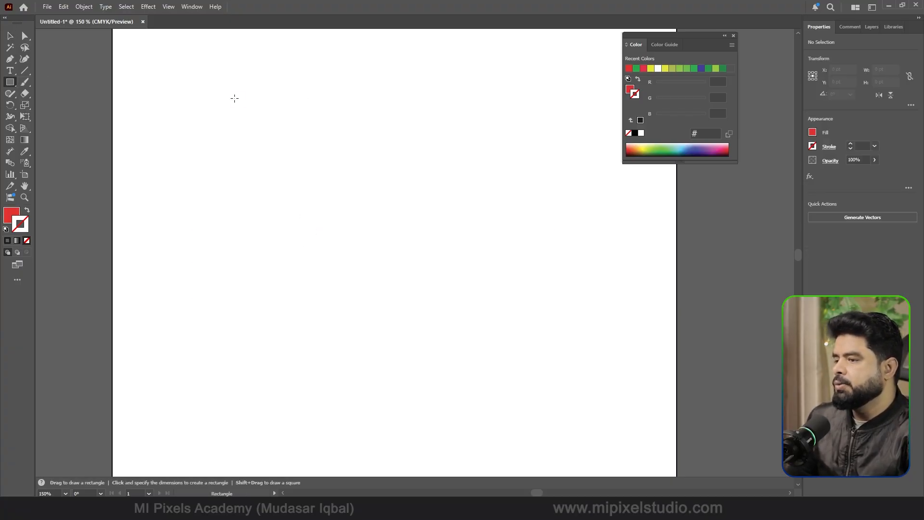
{"action": "left_click_drag", "start_coordinate": [234, 98], "coordinate": [290, 152]}
{"action": "key", "text": "v"}
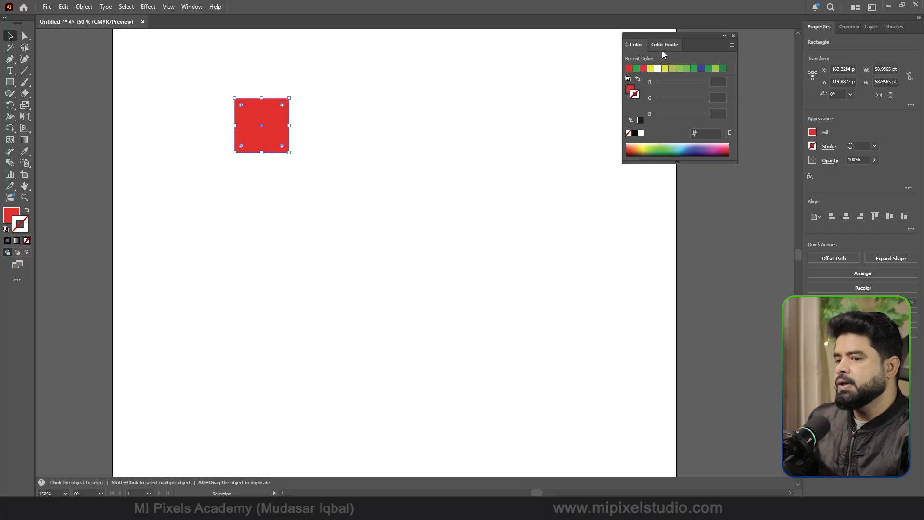
Fill the new square with yellow e7e514 and leave it without a stroke
{"action": "left_click", "coordinate": [651, 68]}
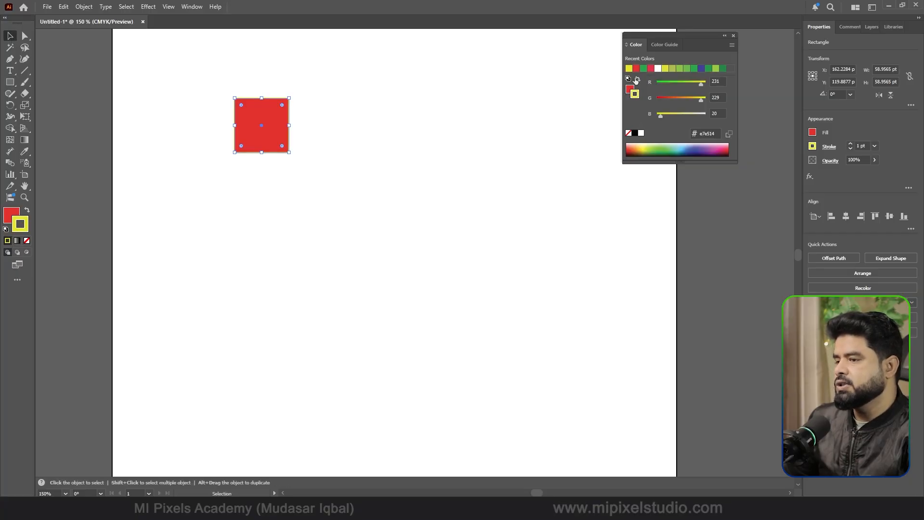
{"action": "key", "text": "slash"}
{"action": "key", "text": "x"}
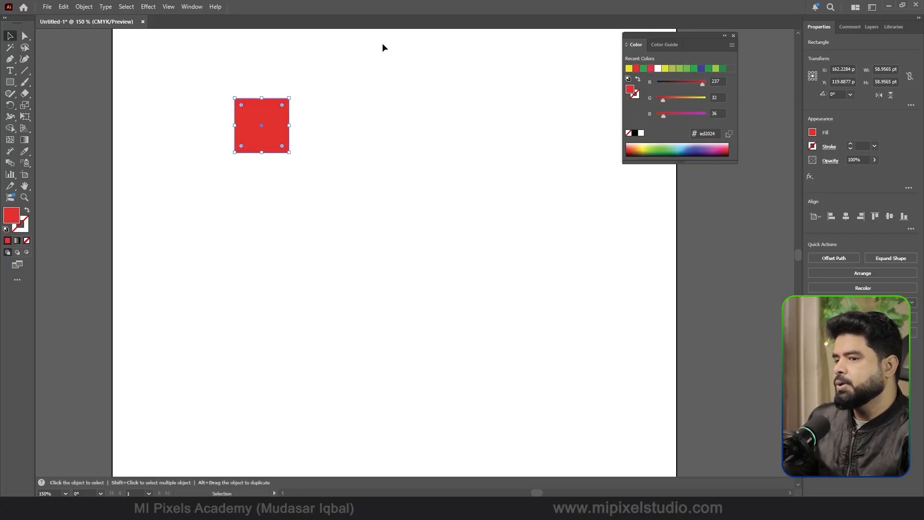
{"action": "left_click", "coordinate": [628, 69]}
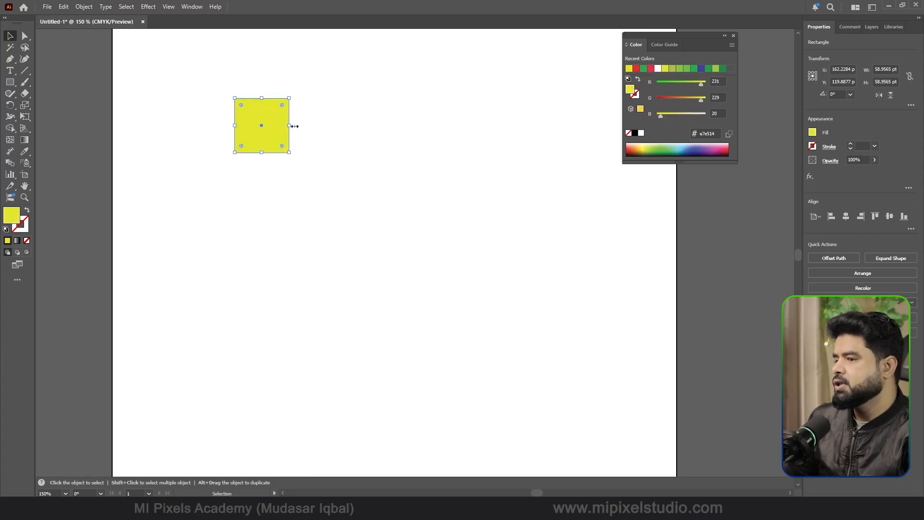
Draw a yellow five-pointed star about 66 pt wide below the yellow square
{"action": "left_click_drag", "start_coordinate": [284, 134], "coordinate": [302, 302]}
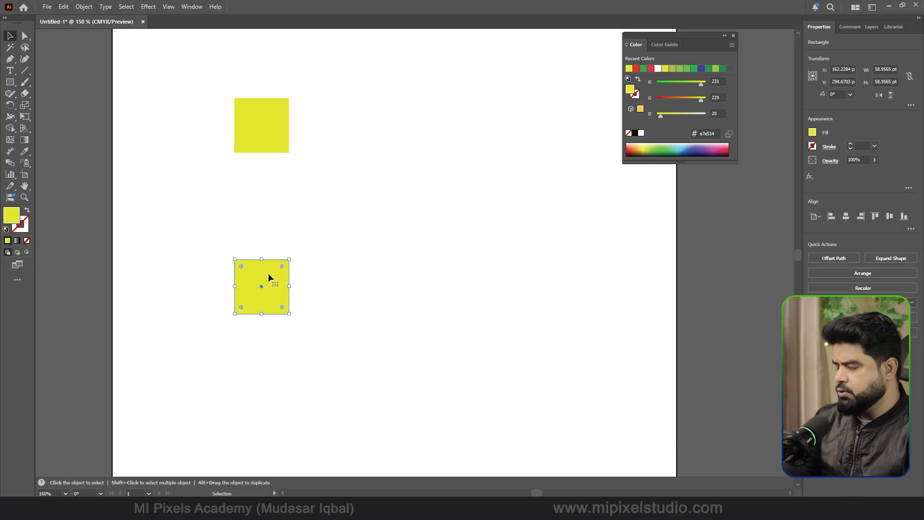
{"action": "key", "text": "Delete"}
{"action": "left_click", "coordinate": [11, 84]}
{"action": "left_click_drag", "start_coordinate": [13, 86], "coordinate": [48, 128]}
{"action": "left_click_drag", "start_coordinate": [259, 287], "coordinate": [288, 303]}
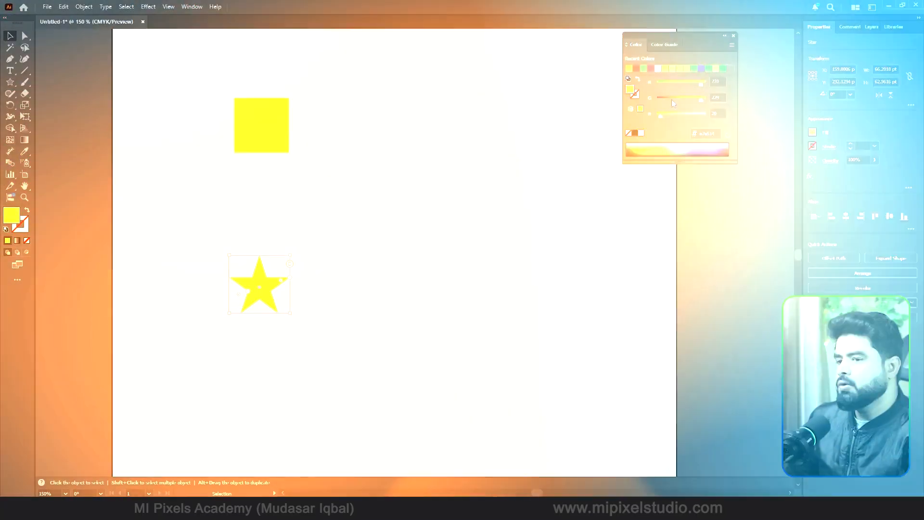
{"action": "key", "text": "v"}
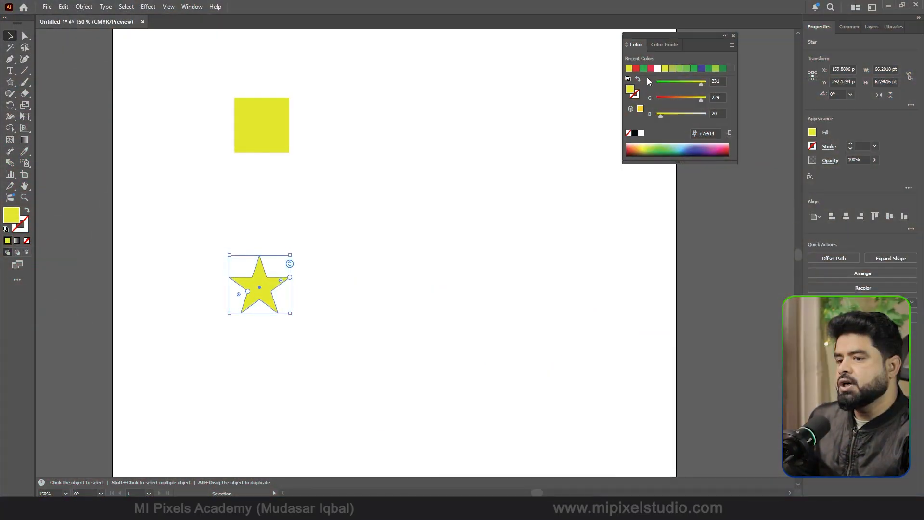
Fill the star with green 70bf44 and blend it with the yellow square above
{"action": "left_click", "coordinate": [668, 146]}
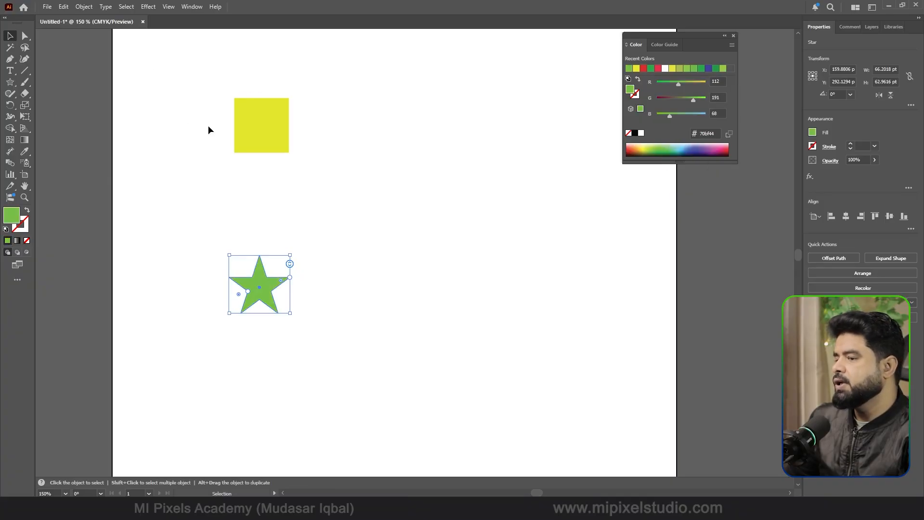
{"action": "left_click_drag", "start_coordinate": [346, 338], "coordinate": [343, 337]}
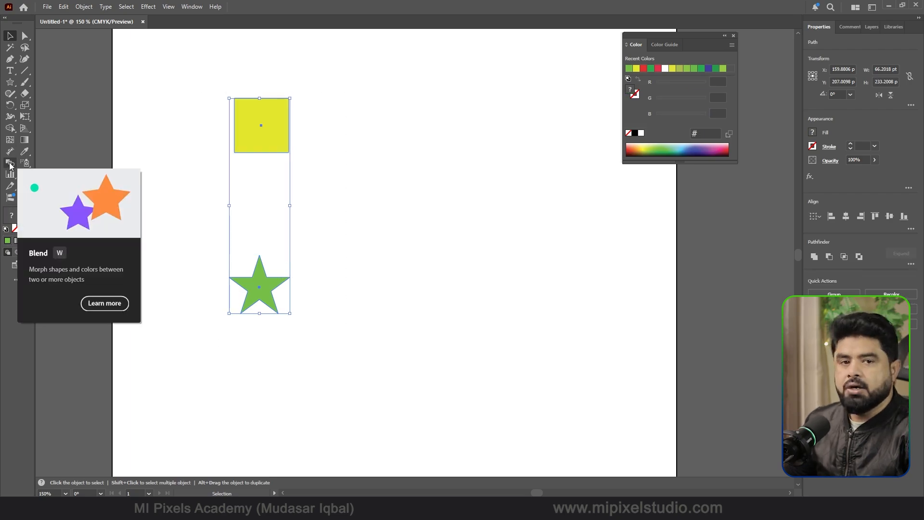
{"action": "left_click", "coordinate": [84, 6]}
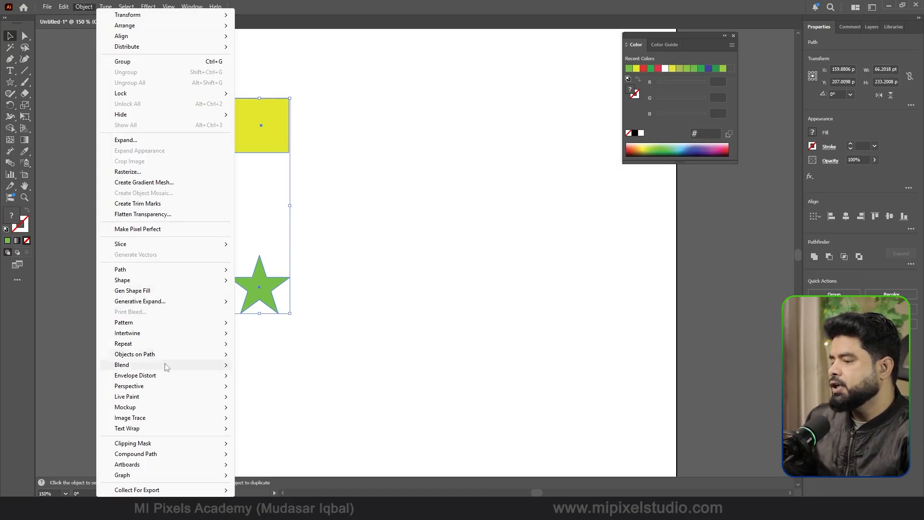
{"action": "mouse_move", "coordinate": [139, 368]}
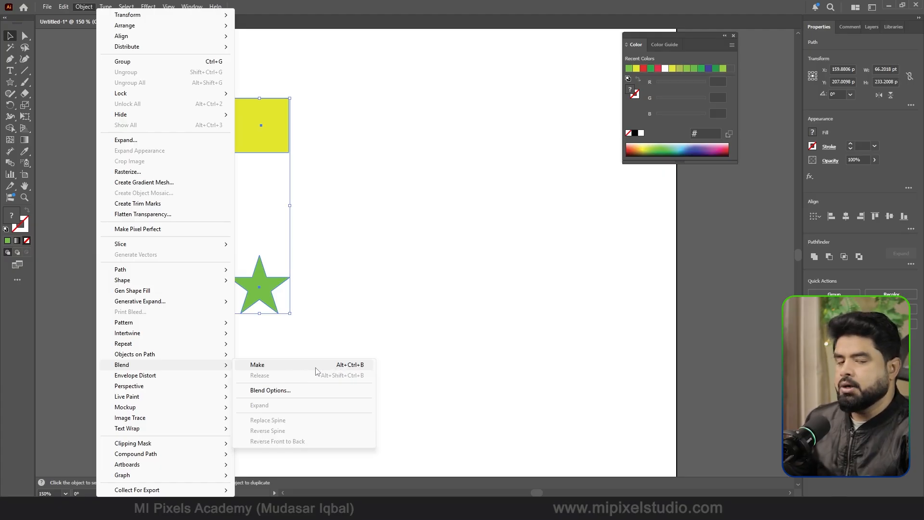
{"action": "left_click", "coordinate": [286, 366]}
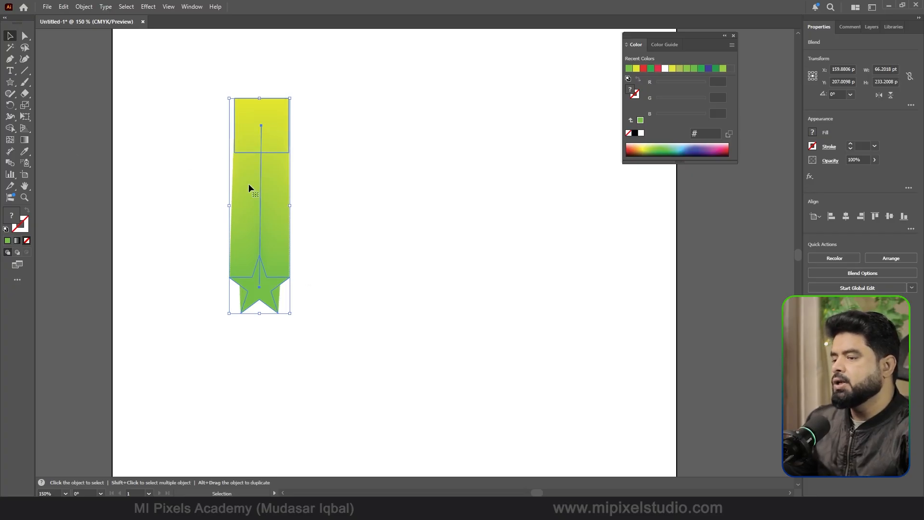
Try Specified Steps spacing on the square-to-star blend, previewing 5 steps and entering 4
{"action": "double_click", "coordinate": [10, 163]}
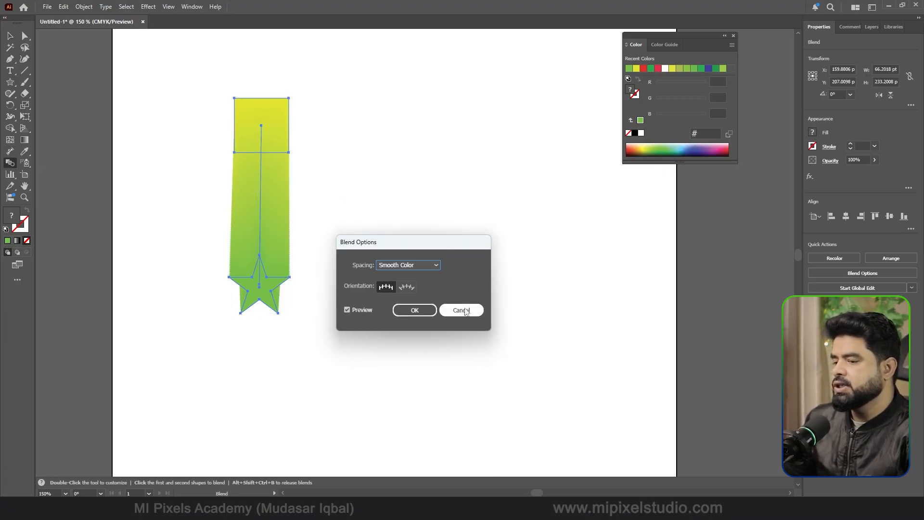
{"action": "left_click", "coordinate": [464, 309]}
{"action": "left_click", "coordinate": [83, 7]}
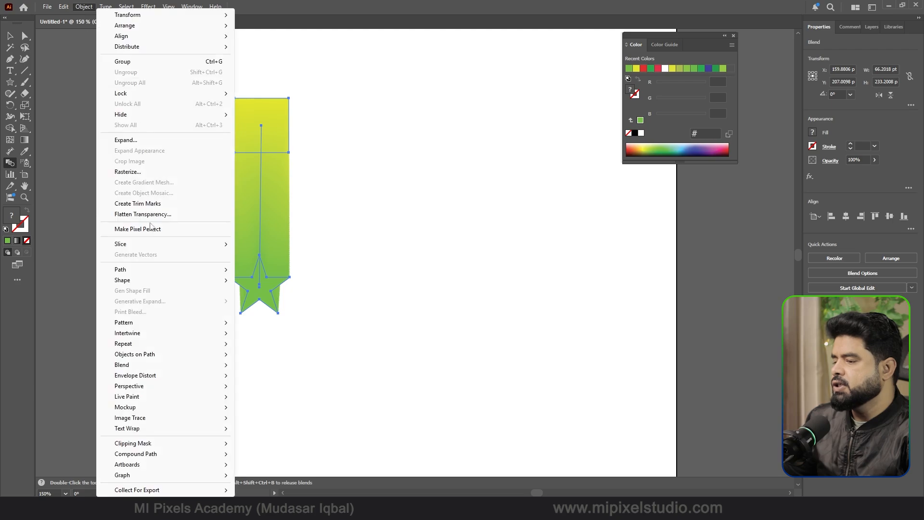
{"action": "mouse_move", "coordinate": [224, 366]}
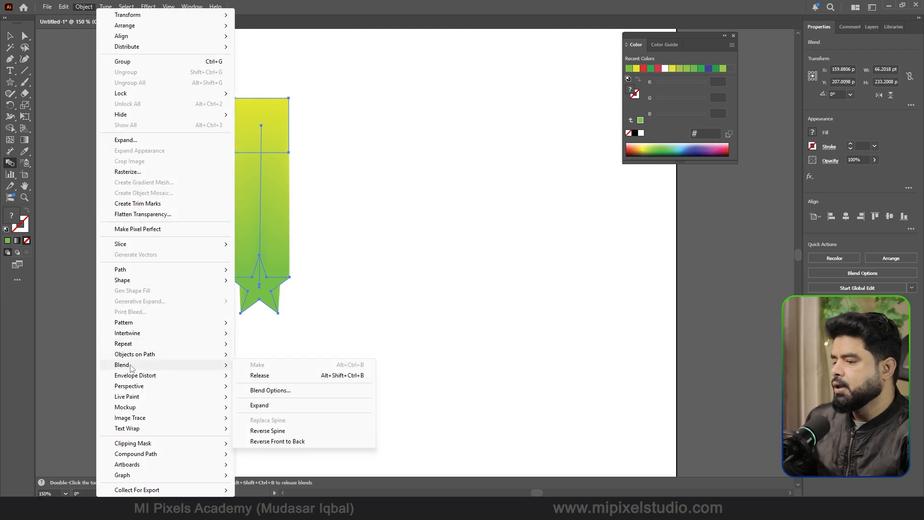
{"action": "left_click", "coordinate": [289, 393]}
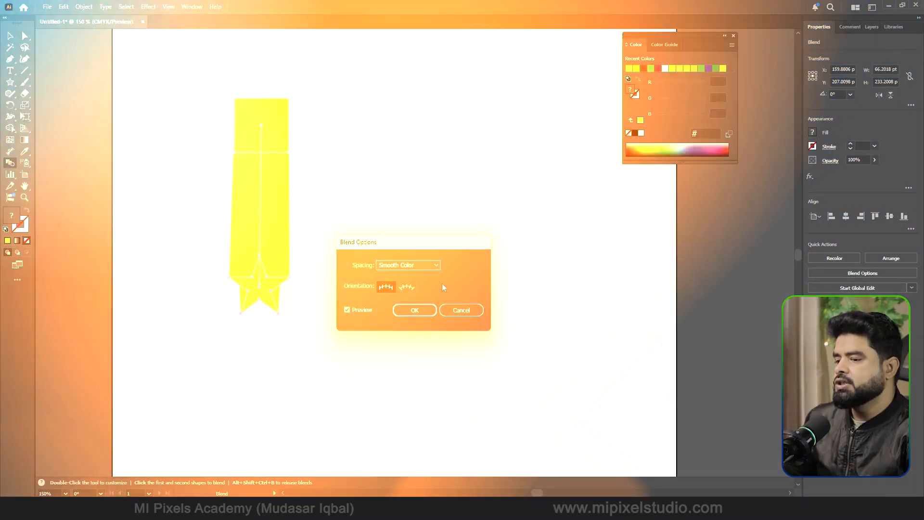
{"action": "left_click", "coordinate": [412, 264]}
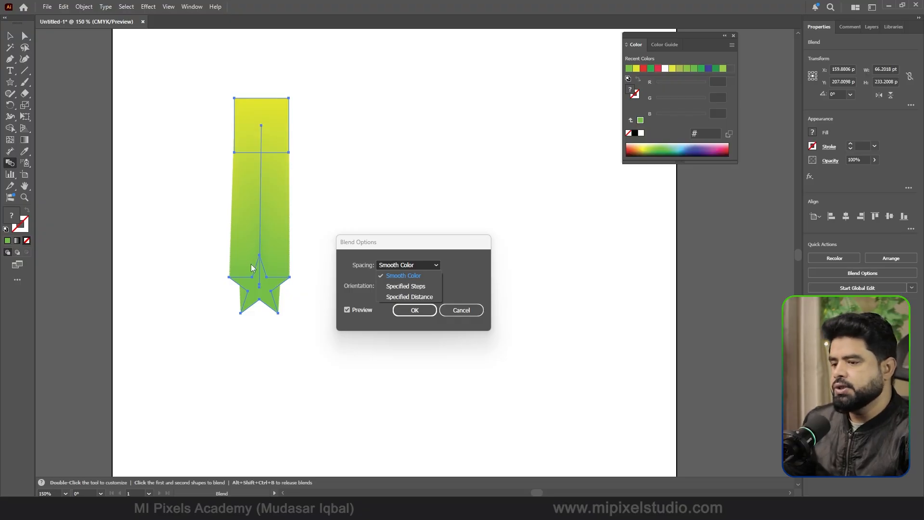
{"action": "left_click", "coordinate": [419, 288]}
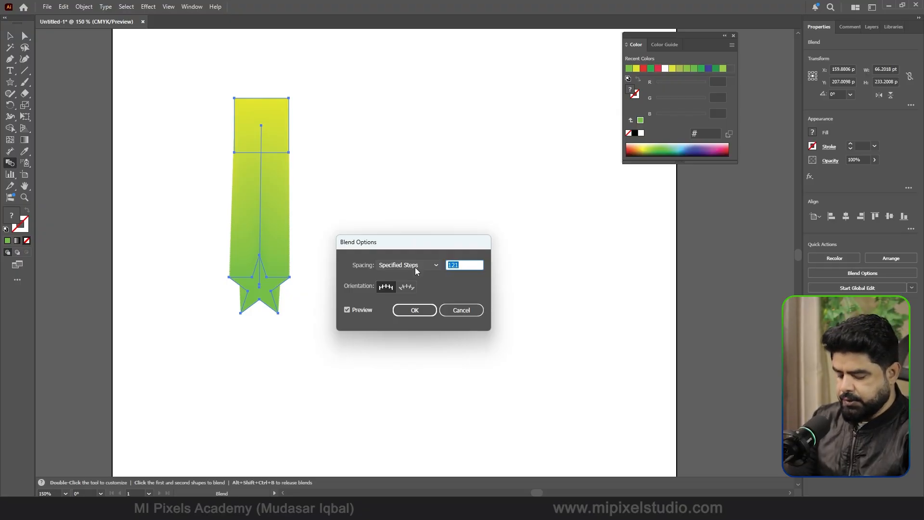
{"action": "type", "text": "5"}
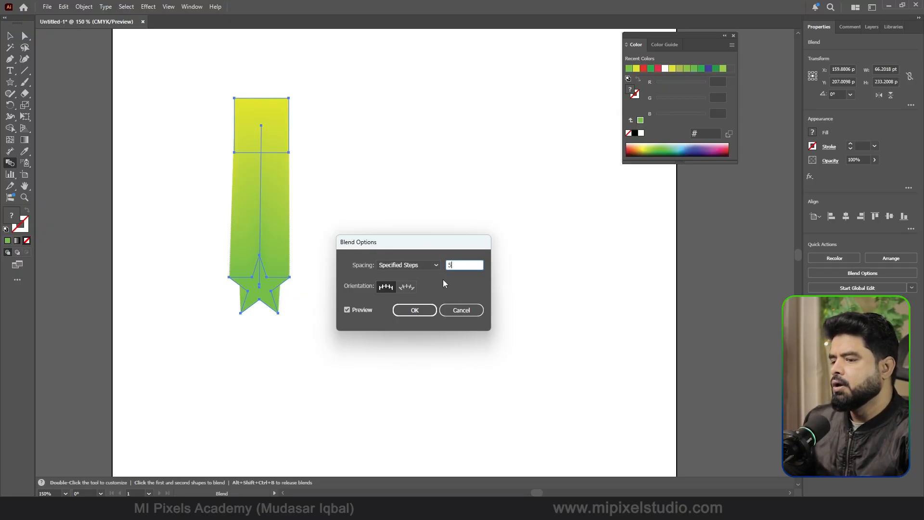
{"action": "key", "text": "Tab"}
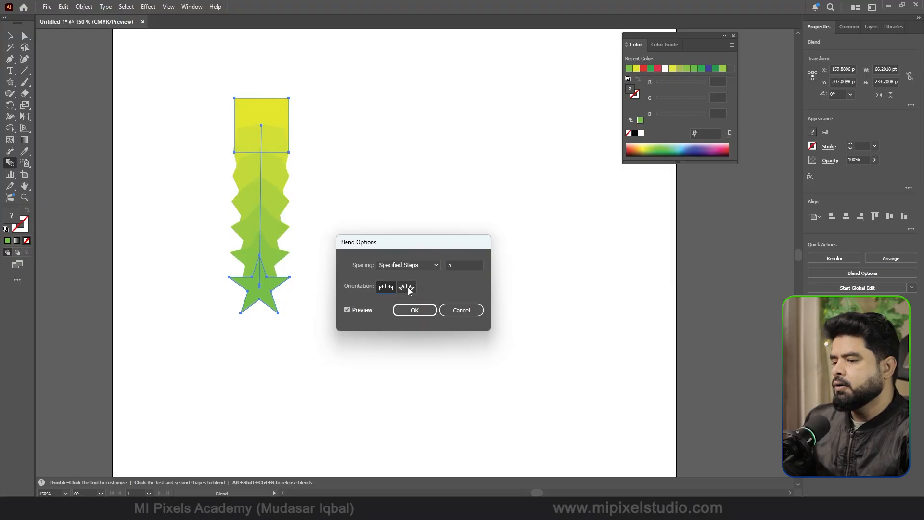
{"action": "double_click", "coordinate": [462, 265]}
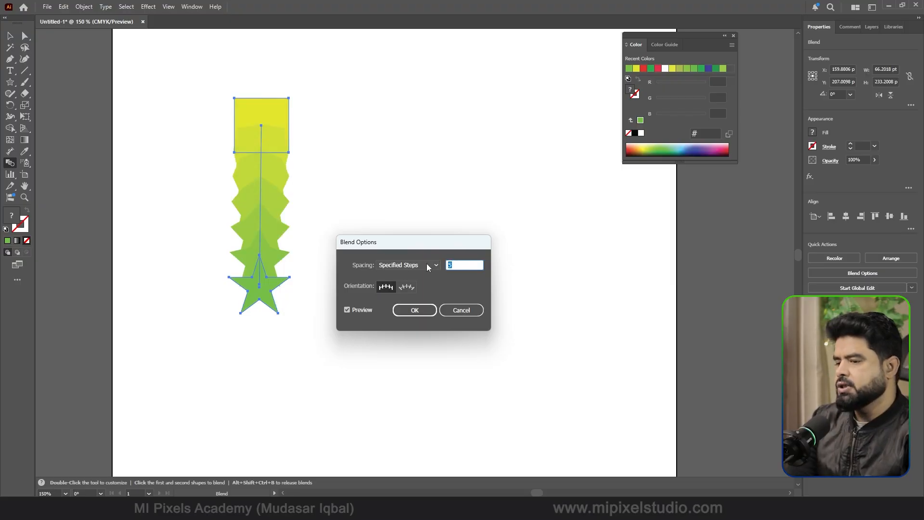
{"action": "type", "text": "4"}
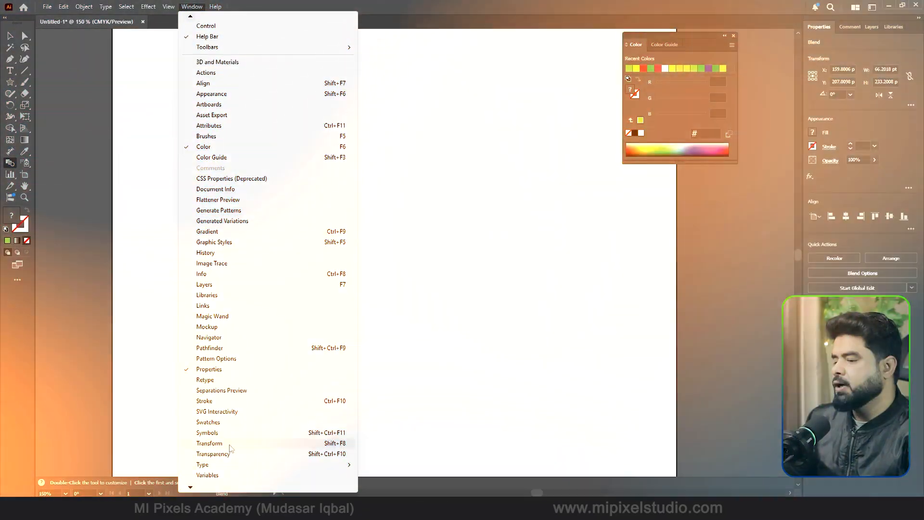
Examine the full set of document swatches, including the grey and bright colour groups
{"action": "left_click", "coordinate": [232, 422]}
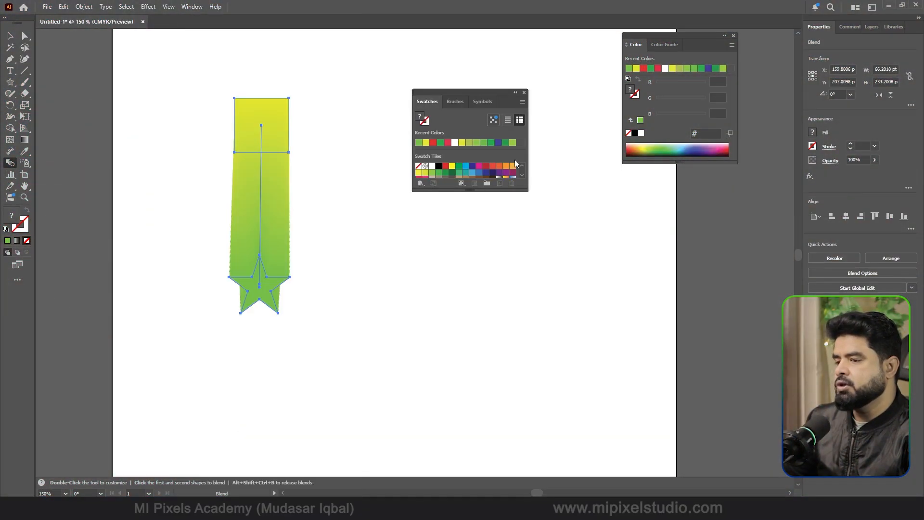
{"action": "left_click_drag", "start_coordinate": [457, 191], "coordinate": [463, 262]}
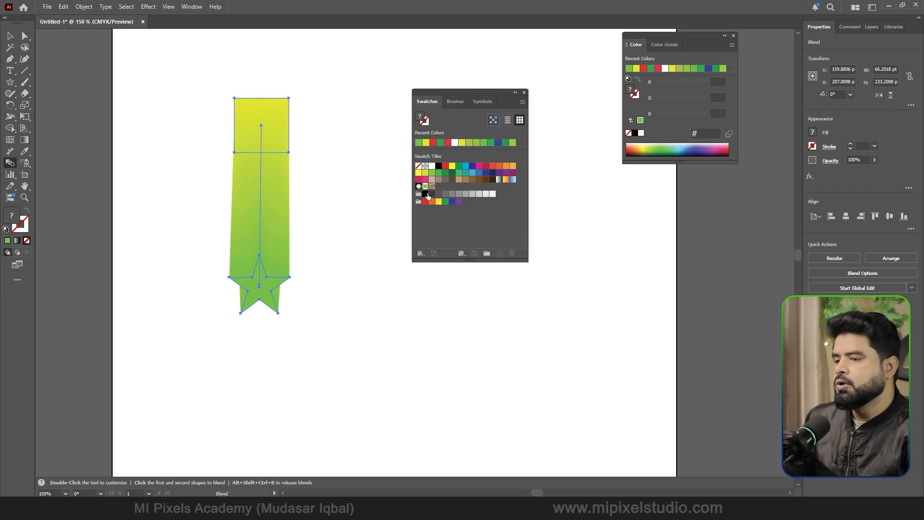
{"action": "left_click", "coordinate": [524, 93]}
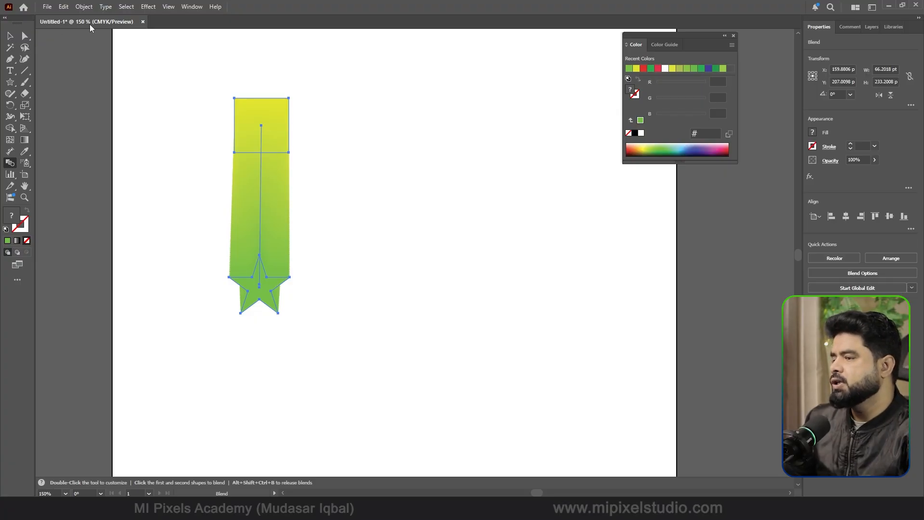
Switch the blend's spacing to Specified Distance and set the distance to 11 pt
{"action": "left_click", "coordinate": [83, 7]}
{"action": "mouse_move", "coordinate": [135, 367]}
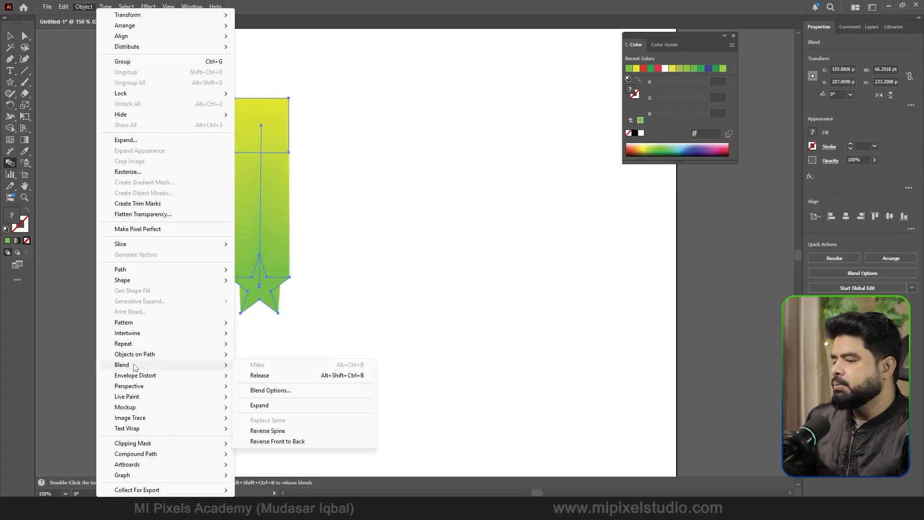
{"action": "left_click", "coordinate": [284, 392]}
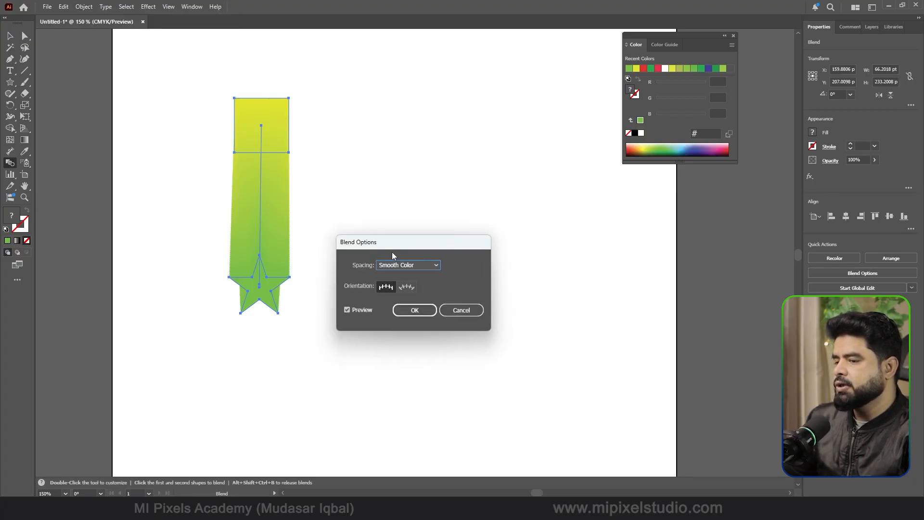
{"action": "left_click_drag", "start_coordinate": [387, 248], "coordinate": [435, 222]}
{"action": "left_click", "coordinate": [453, 241]}
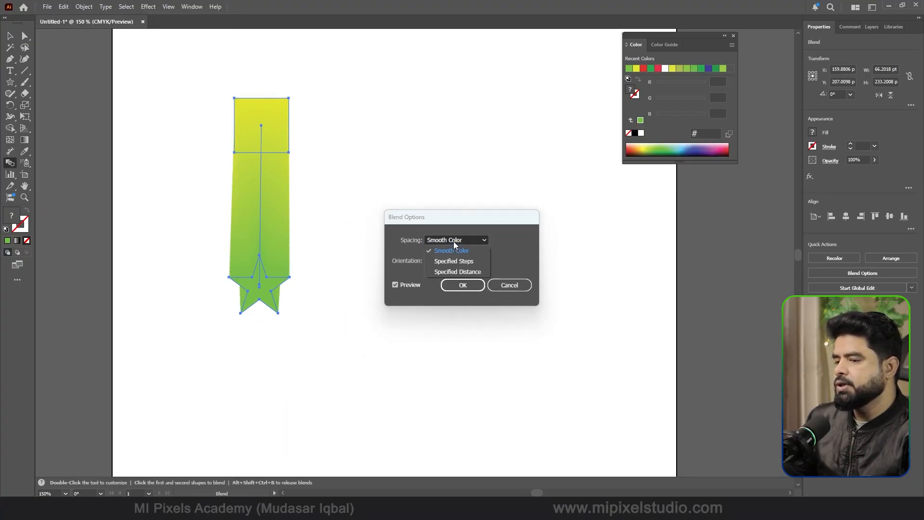
{"action": "left_click", "coordinate": [470, 272]}
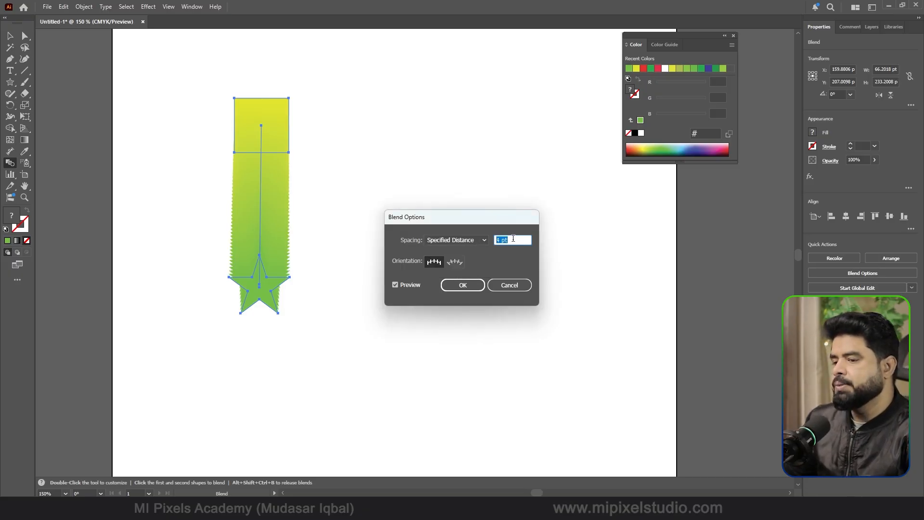
{"action": "type", "text": "11"}
{"action": "key", "text": "Tab"}
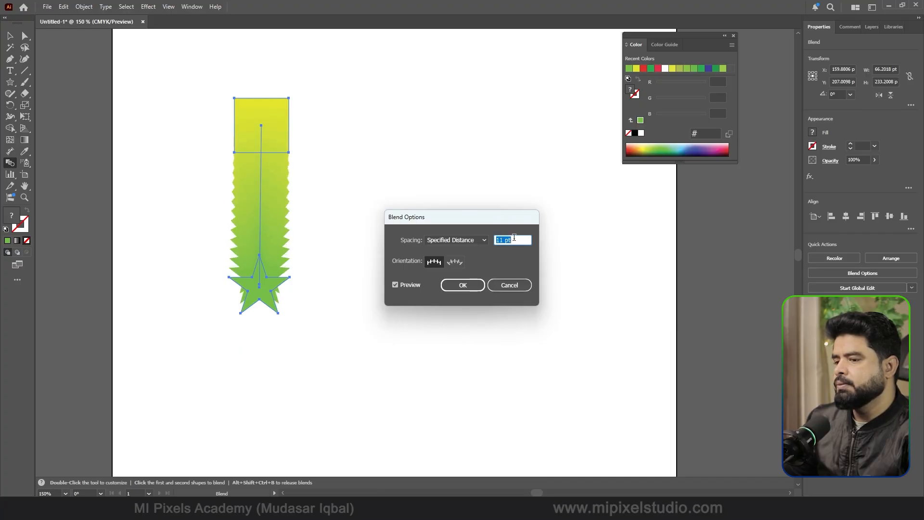
Raise the blend's specified distance gradually to 100 pt
{"action": "key", "text": "shift+Up"}
{"action": "key", "text": "shift+Up"}
{"action": "key", "text": "shift+Up"}
{"action": "key", "text": "shift+Up"}
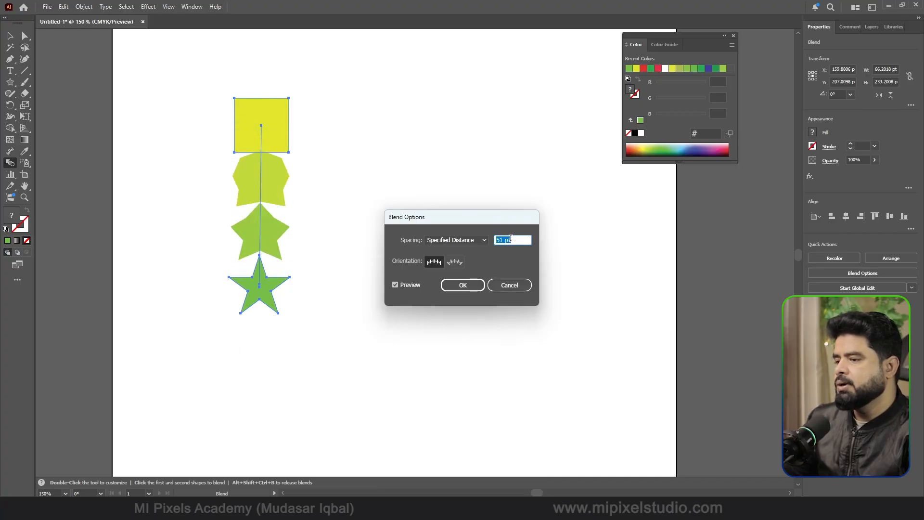
{"action": "key", "text": "Up"}
{"action": "key", "text": "Up"}
{"action": "key", "text": "Up"}
{"action": "key", "text": "Up"}
{"action": "key", "text": "Up"}
{"action": "key", "text": "Up"}
{"action": "key", "text": "Up"}
{"action": "key", "text": "Up"}
{"action": "key", "text": "Up"}
{"action": "key", "text": "Up"}
{"action": "key", "text": "Up"}
{"action": "key", "text": "Up"}
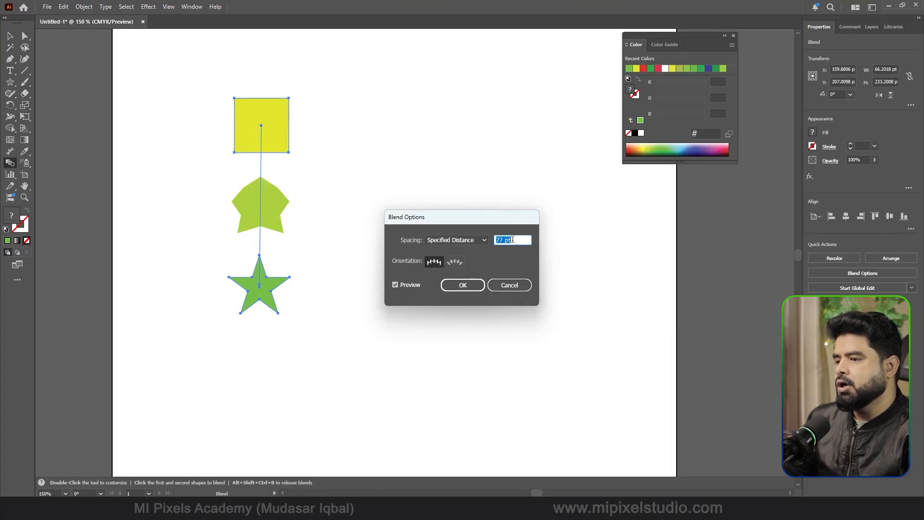
{"action": "key", "text": "Up"}
{"action": "key", "text": "Up"}
{"action": "key", "text": "Up"}
{"action": "key", "text": "Up"}
{"action": "key", "text": "Up"}
{"action": "key", "text": "Up"}
{"action": "key", "text": "Up"}
{"action": "key", "text": "Up"}
{"action": "key", "text": "Up"}
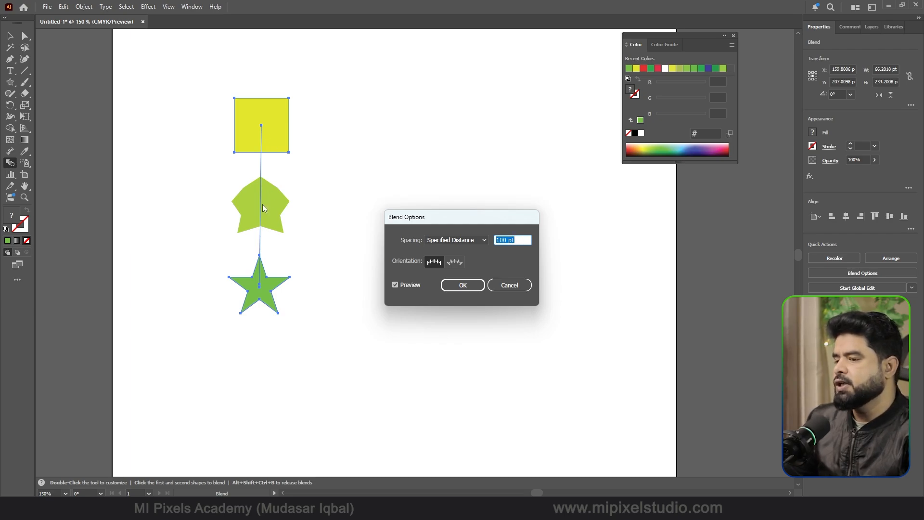
Lower the blend's specified distance gradually to 0.1 pt and apply the blend options
{"action": "key", "text": "Down"}
{"action": "key", "text": "Down"}
{"action": "key", "text": "Down"}
{"action": "key", "text": "Down"}
{"action": "key", "text": "Down"}
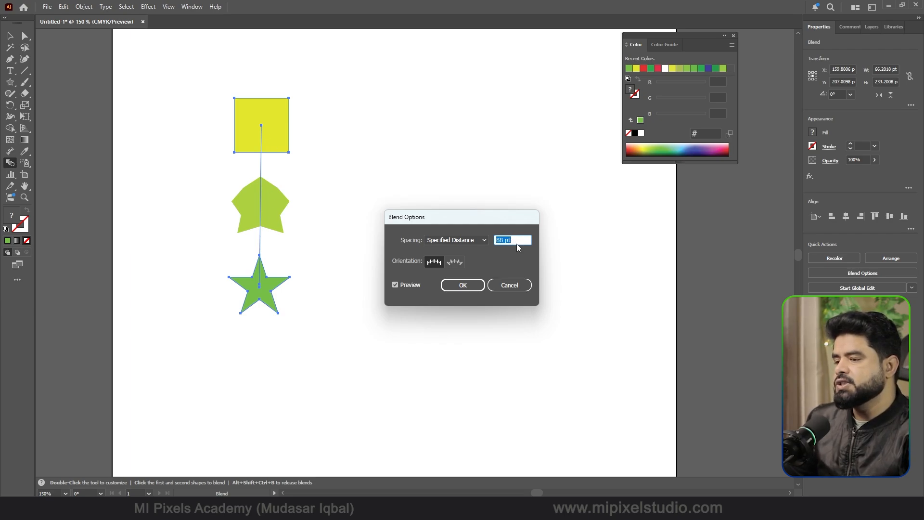
{"action": "key", "text": "Down"}
{"action": "key", "text": "Down"}
{"action": "key", "text": "Down"}
{"action": "key", "text": "Down"}
{"action": "key", "text": "Down"}
{"action": "key", "text": "Down"}
{"action": "key", "text": "Down"}
{"action": "key", "text": "Down"}
{"action": "key", "text": "Down"}
{"action": "key", "text": "Down"}
{"action": "key", "text": "Down"}
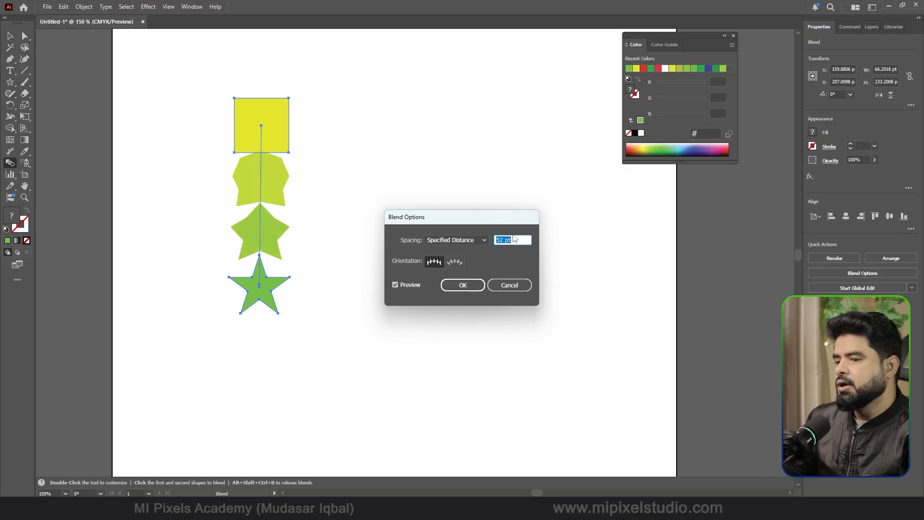
{"action": "key", "text": "Down"}
{"action": "key", "text": "Down"}
{"action": "key", "text": "Down"}
{"action": "key", "text": "Down"}
{"action": "key", "text": "Down"}
{"action": "key", "text": "Down"}
{"action": "key", "text": "Down"}
{"action": "key", "text": "Down"}
{"action": "key", "text": "Down"}
{"action": "key", "text": "Down"}
{"action": "key", "text": "Down"}
{"action": "key", "text": "Down"}
{"action": "key", "text": "Down"}
{"action": "key", "text": "Down"}
{"action": "key", "text": "Down"}
{"action": "key", "text": "Down"}
{"action": "key", "text": "Down"}
{"action": "key", "text": "Down"}
{"action": "key", "text": "Down"}
{"action": "key", "text": "Down"}
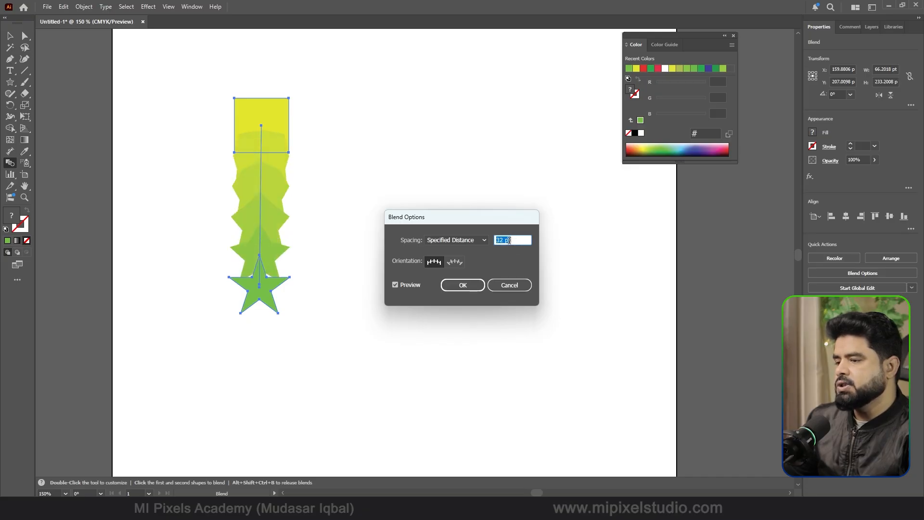
{"action": "key", "text": "Down"}
{"action": "key", "text": "Down"}
{"action": "key", "text": "Down"}
{"action": "key", "text": "Down"}
{"action": "key", "text": "Down"}
{"action": "key", "text": "Down"}
{"action": "key", "text": "Down"}
{"action": "key", "text": "Down"}
{"action": "key", "text": "Down"}
{"action": "key", "text": "Down"}
{"action": "key", "text": "Down"}
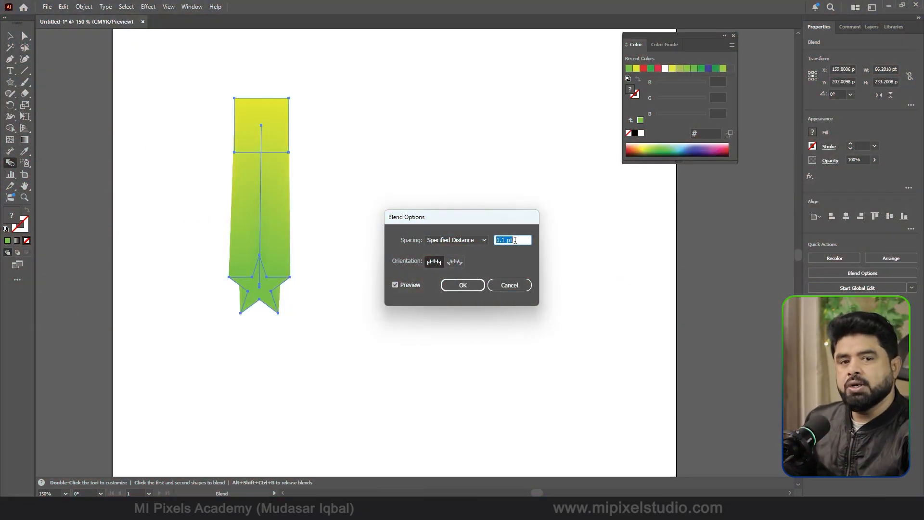
{"action": "left_click", "coordinate": [444, 284]}
Delete the whole square-to-star blend from the artboard
{"action": "scroll", "coordinate": [231, 195], "scroll_direction": "up", "scroll_amount": 6}
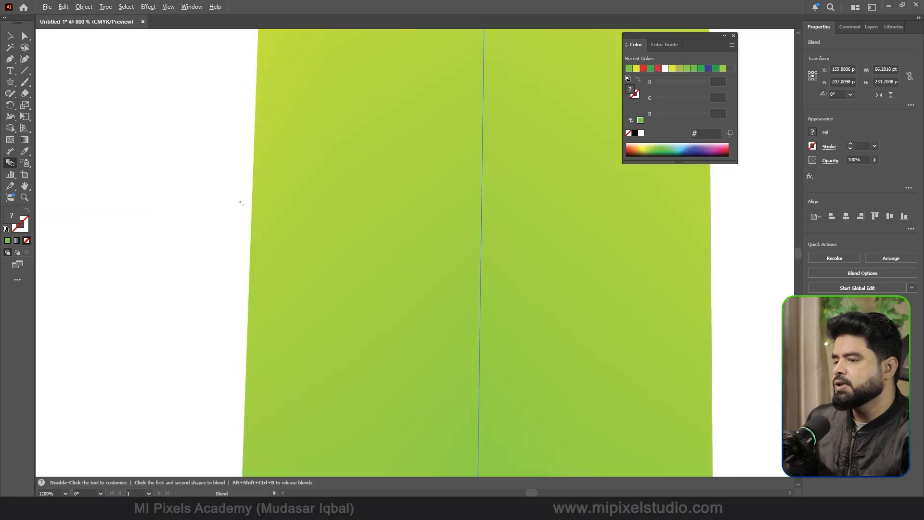
{"action": "scroll", "coordinate": [292, 269], "scroll_direction": "down", "scroll_amount": 5}
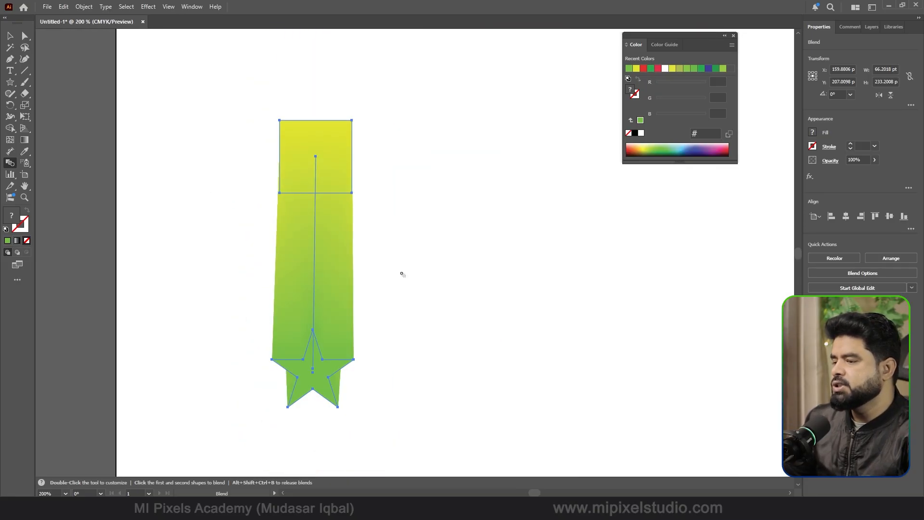
{"action": "left_click", "coordinate": [10, 35]}
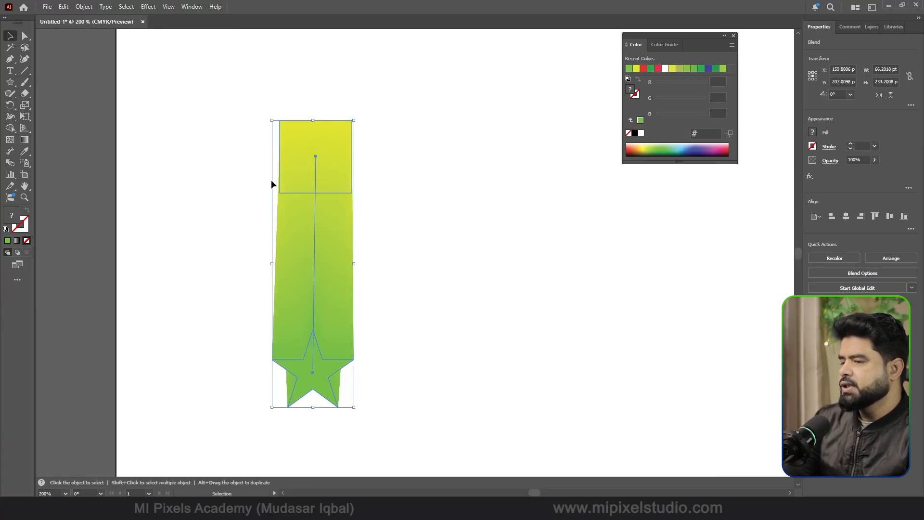
{"action": "key", "text": "Delete"}
Draw a green circle about 34 pt in diameter in the upper-left area of the artboard
{"action": "left_click", "coordinate": [10, 82]}
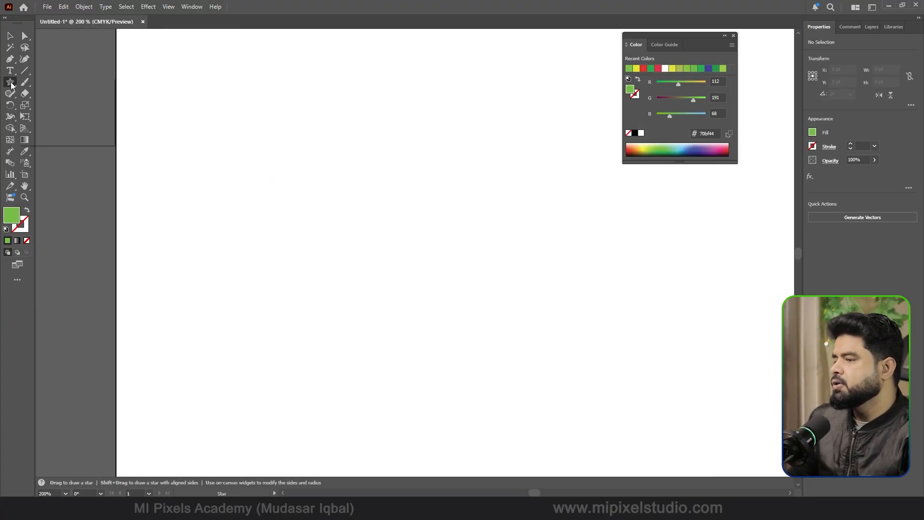
{"action": "left_click", "coordinate": [52, 94]}
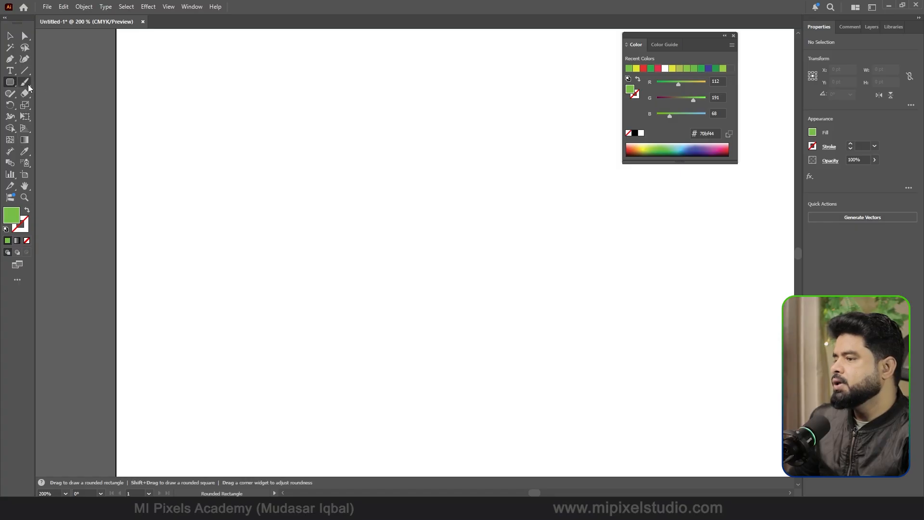
{"action": "left_click_drag", "start_coordinate": [9, 82], "coordinate": [53, 105]}
{"action": "left_click_drag", "start_coordinate": [176, 143], "coordinate": [218, 186]}
{"action": "left_click", "coordinate": [10, 41]}
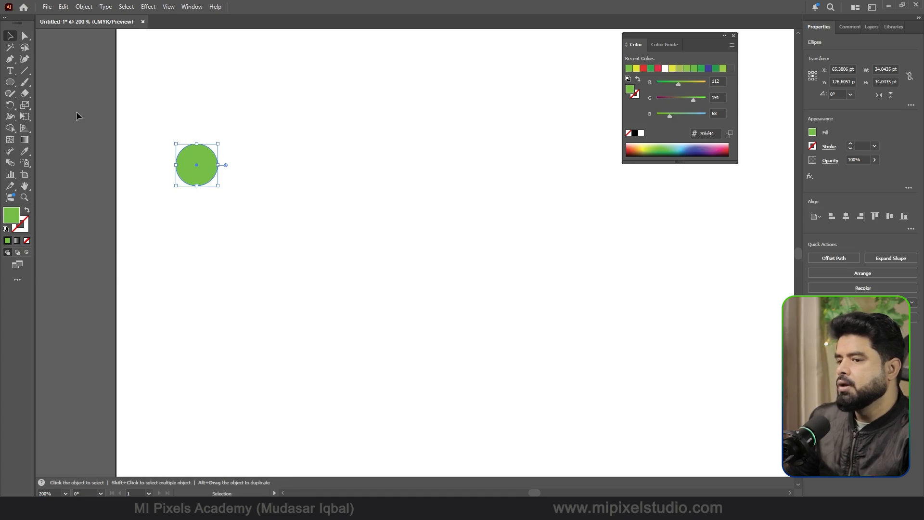
Fill the circle with a linear gradient from dark green (097f00) to light blue (00fffb)
{"action": "left_click", "coordinate": [17, 240]}
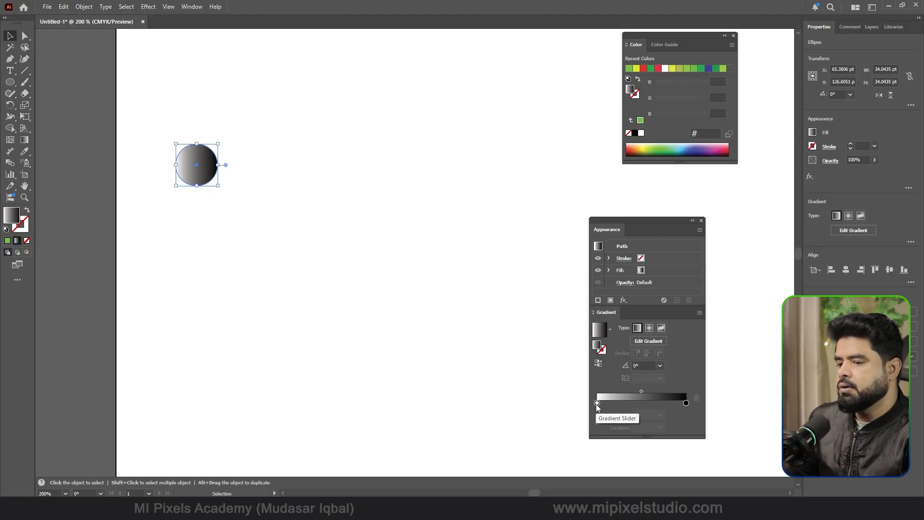
{"action": "double_click", "coordinate": [597, 403]}
{"action": "left_click", "coordinate": [612, 363]}
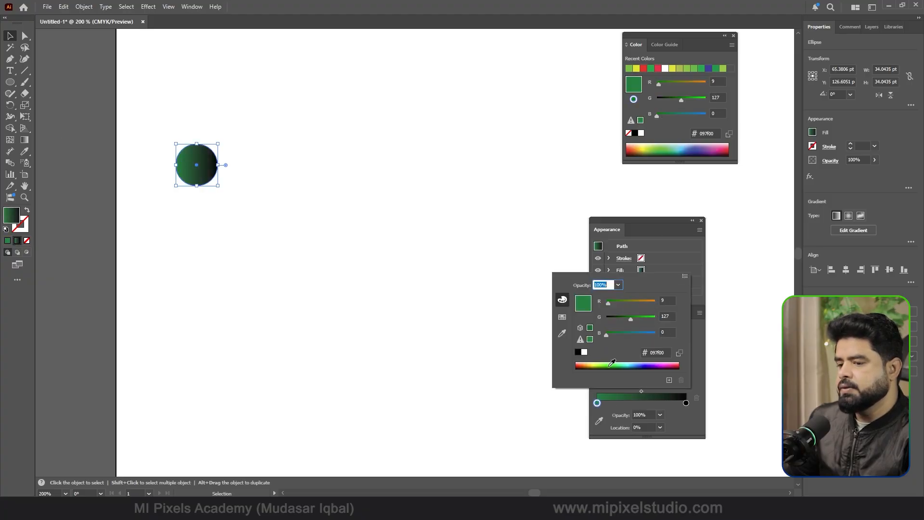
{"action": "left_click", "coordinate": [686, 403]}
{"action": "double_click", "coordinate": [686, 403]}
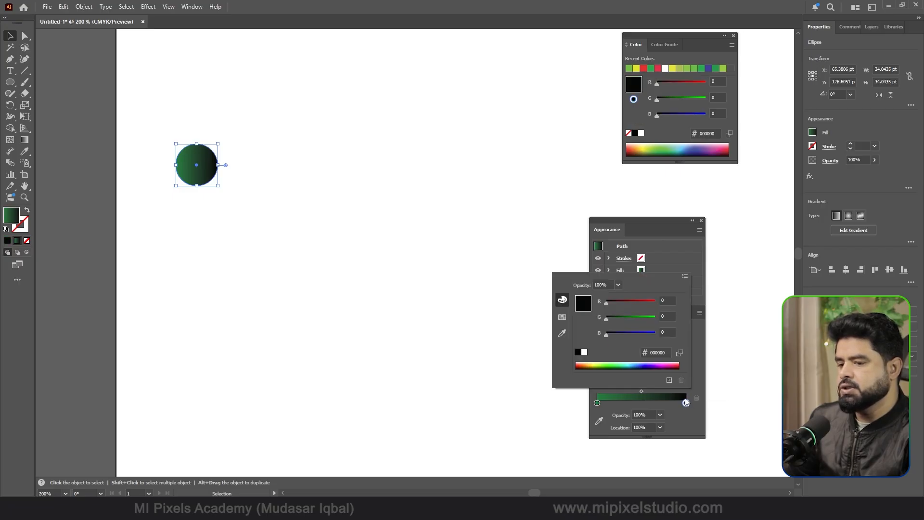
{"action": "left_click_drag", "start_coordinate": [680, 366], "coordinate": [627, 366]}
{"action": "left_click", "coordinate": [32, 46]}
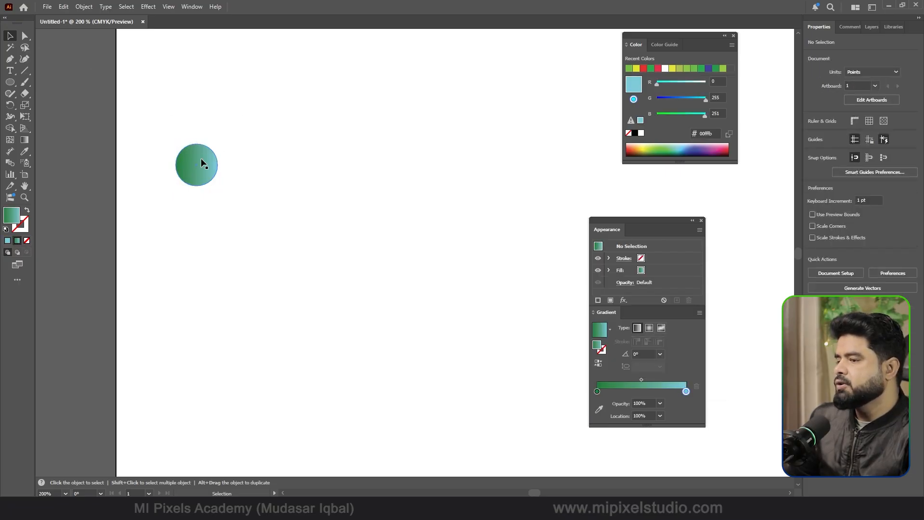
Place a copy of the gradient circle about 193 pt to its right, rotated about 221°, and blend the two circles
{"action": "left_click_drag", "start_coordinate": [215, 167], "coordinate": [453, 168]}
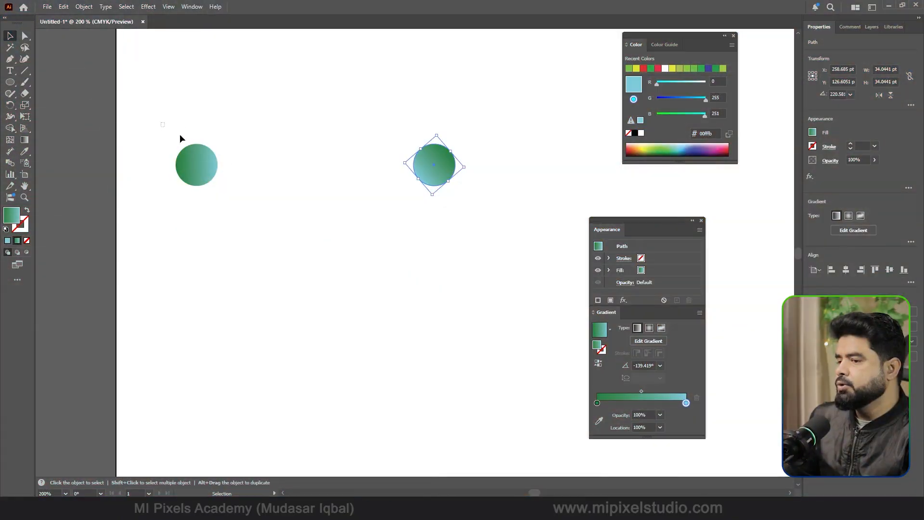
{"action": "left_click_drag", "start_coordinate": [181, 140], "coordinate": [478, 235]}
{"action": "left_click", "coordinate": [82, 6]}
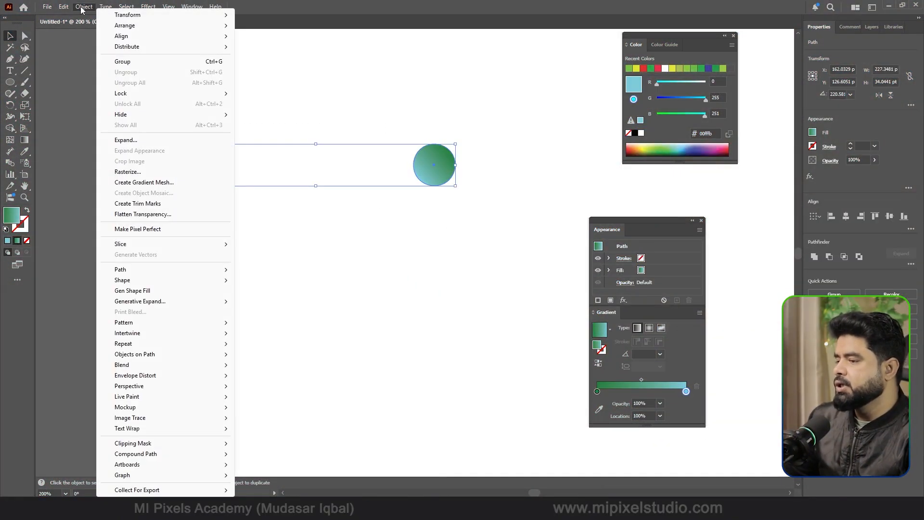
{"action": "mouse_move", "coordinate": [137, 365]}
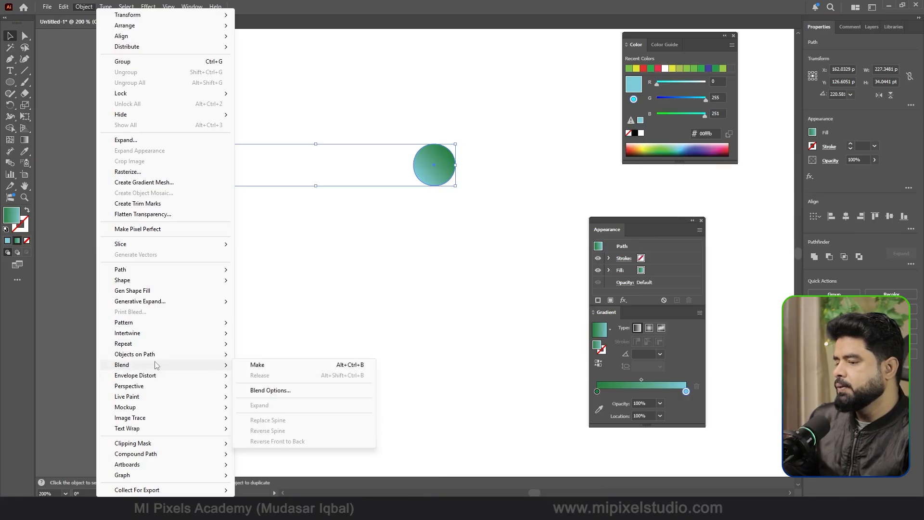
{"action": "left_click", "coordinate": [268, 364]}
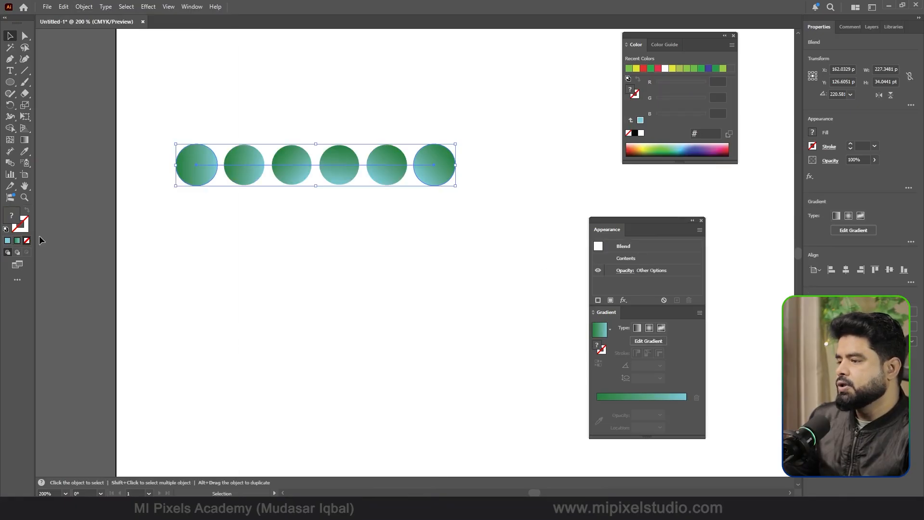
Set the circle blend's spacing to Specified Steps with 400 steps and apply the options
{"action": "left_click", "coordinate": [12, 163]}
{"action": "double_click", "coordinate": [11, 163]}
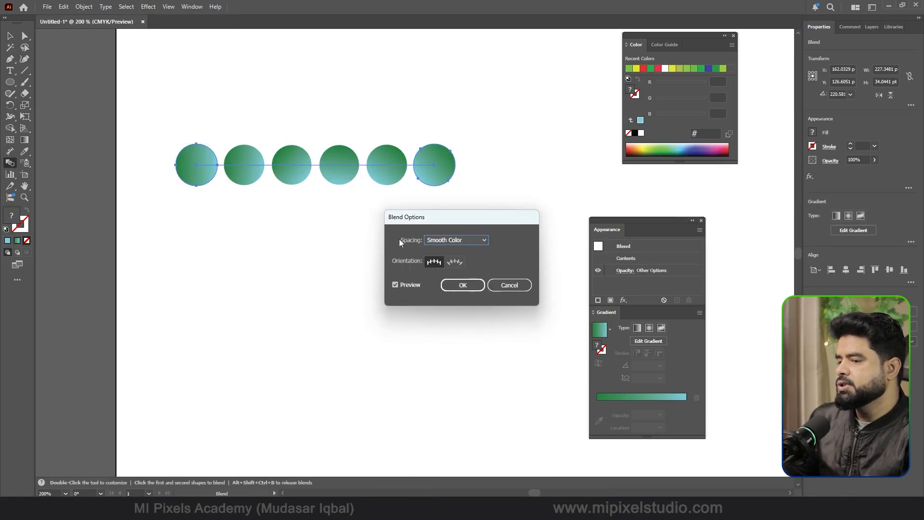
{"action": "left_click", "coordinate": [446, 240]}
{"action": "left_click", "coordinate": [458, 259]}
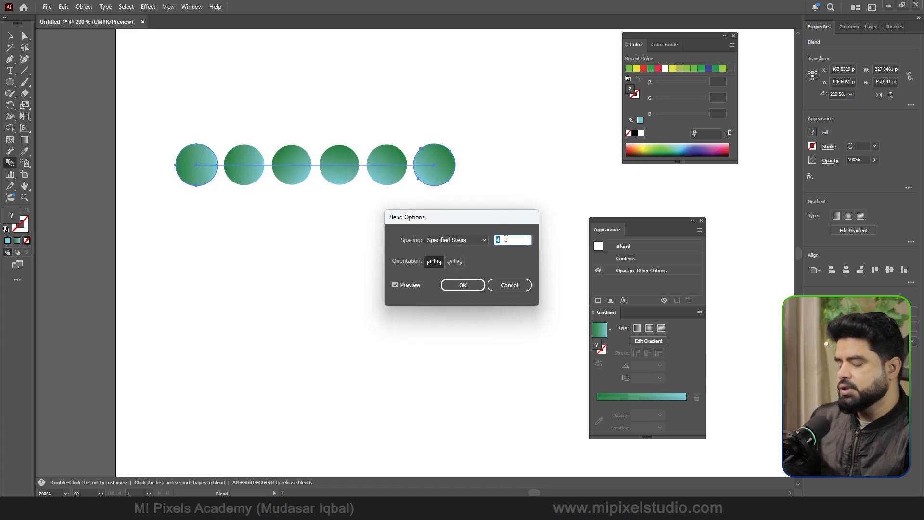
{"action": "type", "text": "200"}
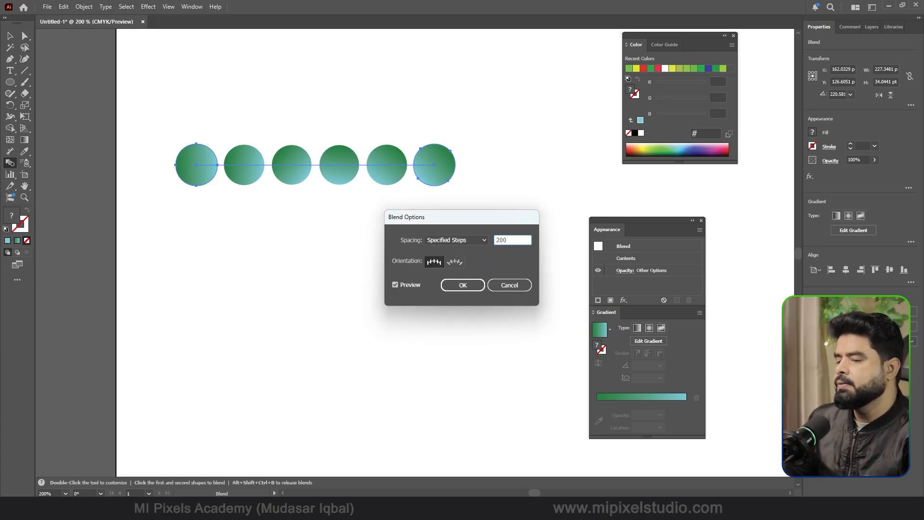
{"action": "double_click", "coordinate": [515, 240]}
{"action": "type", "text": "4"}
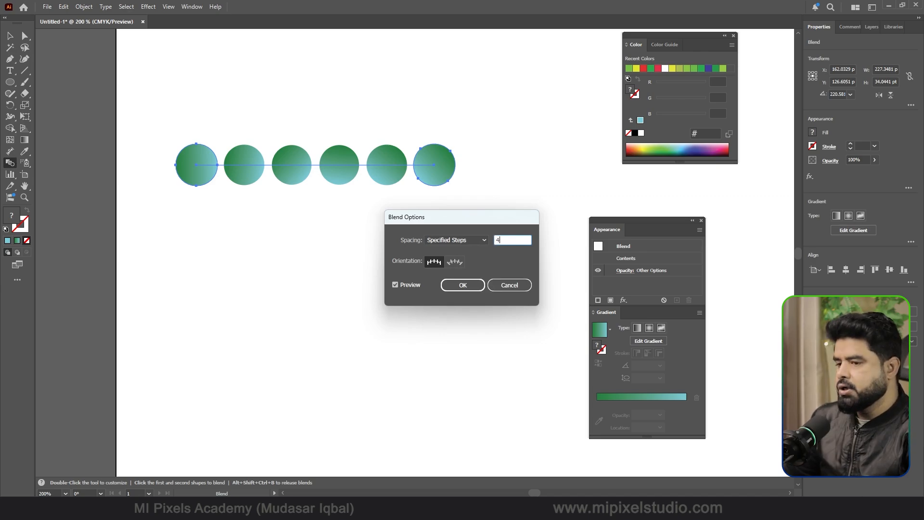
{"action": "type", "text": "00"}
{"action": "left_click", "coordinate": [448, 285]}
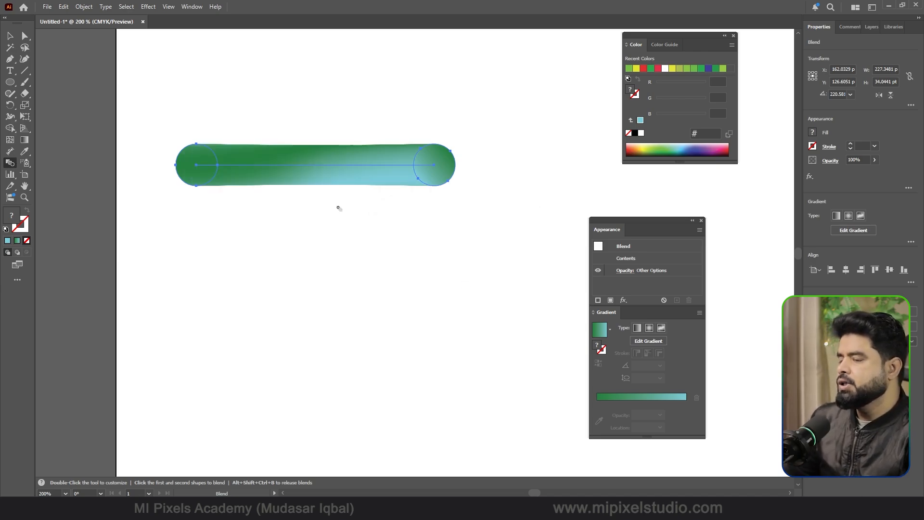
Move the blended bar up near the artboard's upper edge and shift the floating Appearance and Color panels aside
{"action": "left_click", "coordinate": [15, 34]}
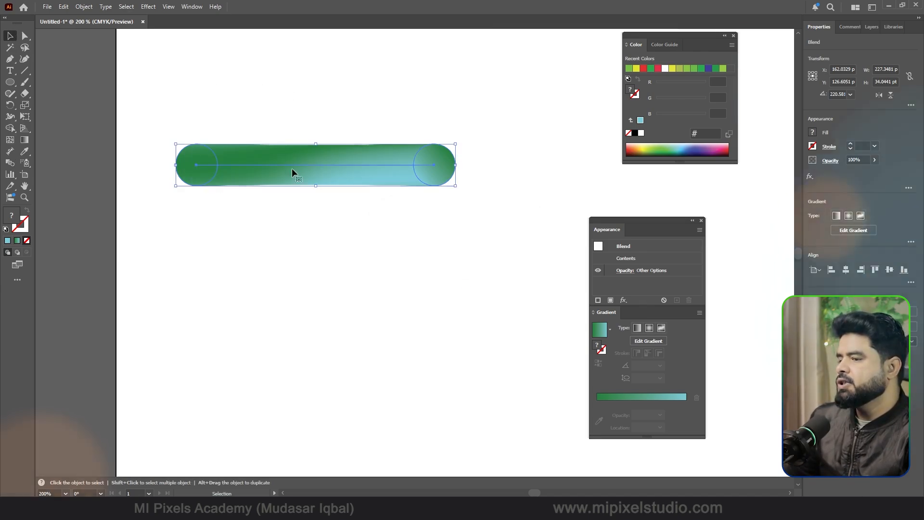
{"action": "left_click_drag", "start_coordinate": [293, 169], "coordinate": [274, 58]}
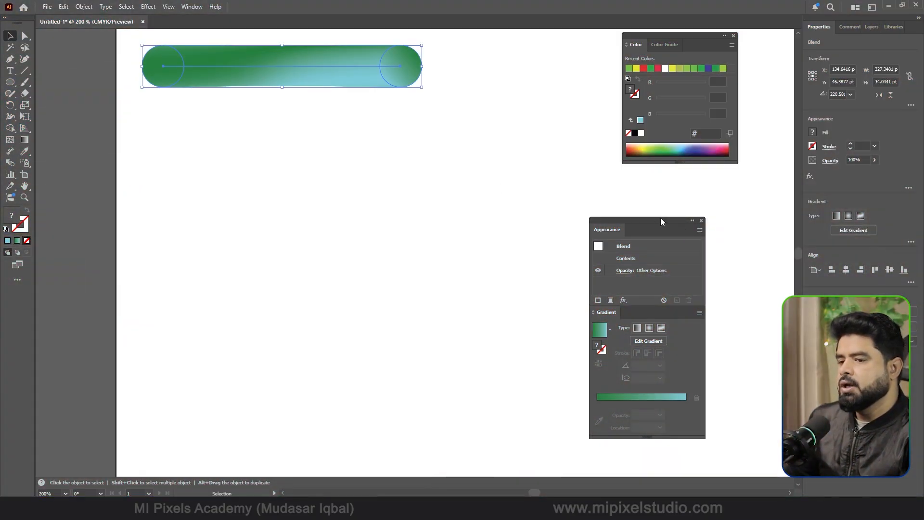
{"action": "left_click_drag", "start_coordinate": [660, 219], "coordinate": [750, 210]}
{"action": "left_click_drag", "start_coordinate": [673, 35], "coordinate": [726, 39]}
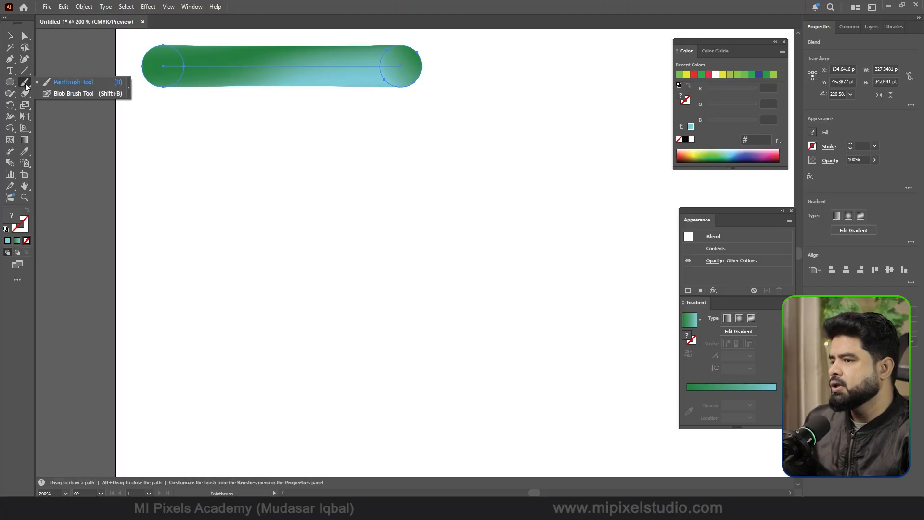
Draw a freehand wavy path about 370 pt wide and 167 pt high below the bar with the Pencil tool
{"action": "left_click", "coordinate": [6, 95]}
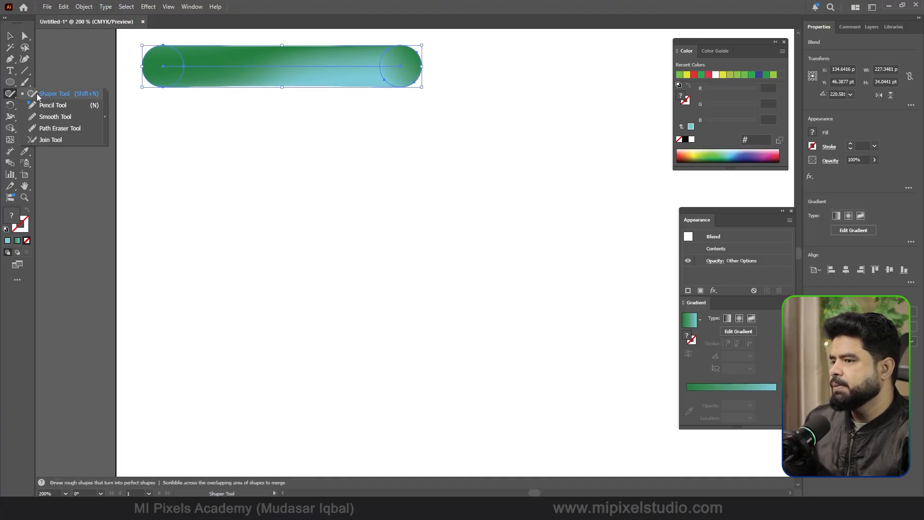
{"action": "left_click", "coordinate": [51, 105]}
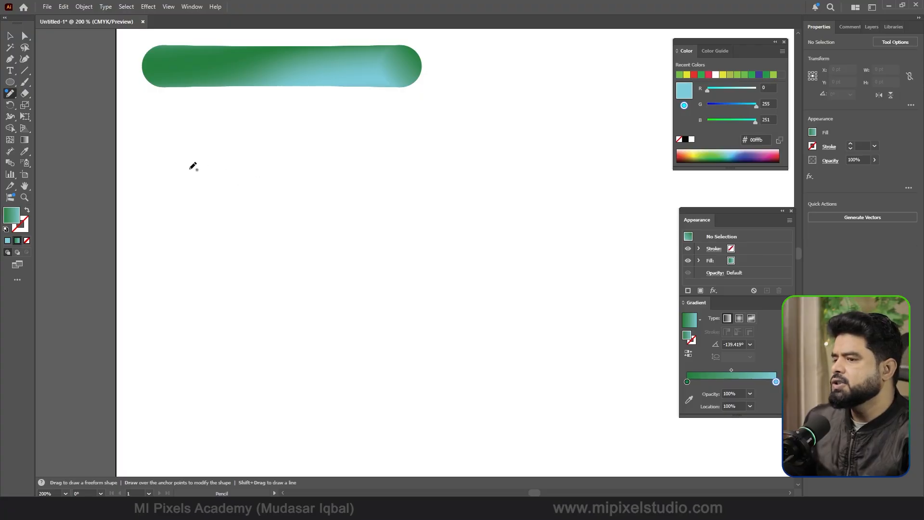
{"action": "mouse_move", "coordinate": [184, 167]}
{"action": "left_mouse_down"}
{"action": "mouse_move", "coordinate": [245, 240]}
{"action": "mouse_move", "coordinate": [369, 260]}
{"action": "mouse_move", "coordinate": [528, 266]}
{"action": "mouse_move", "coordinate": [607, 364]}
{"action": "mouse_move", "coordinate": [638, 338]}
{"action": "left_mouse_up"}
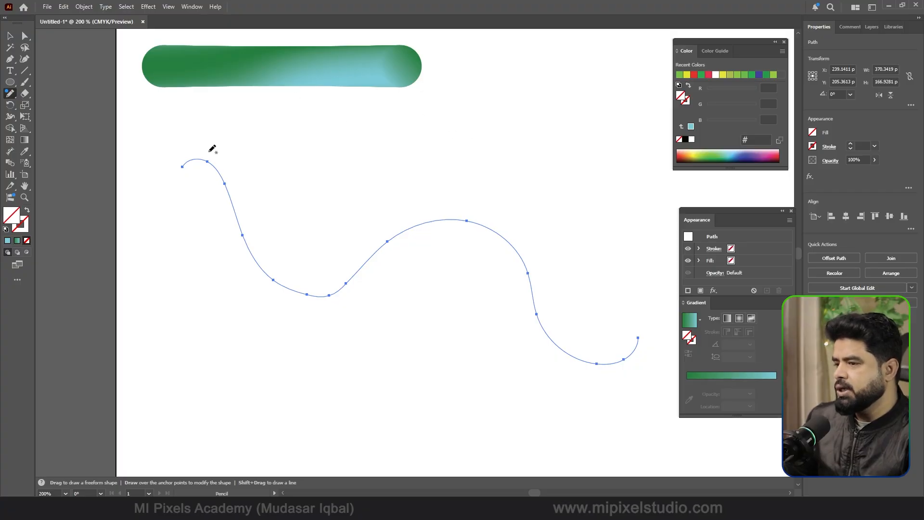
{"action": "left_click", "coordinate": [9, 35]}
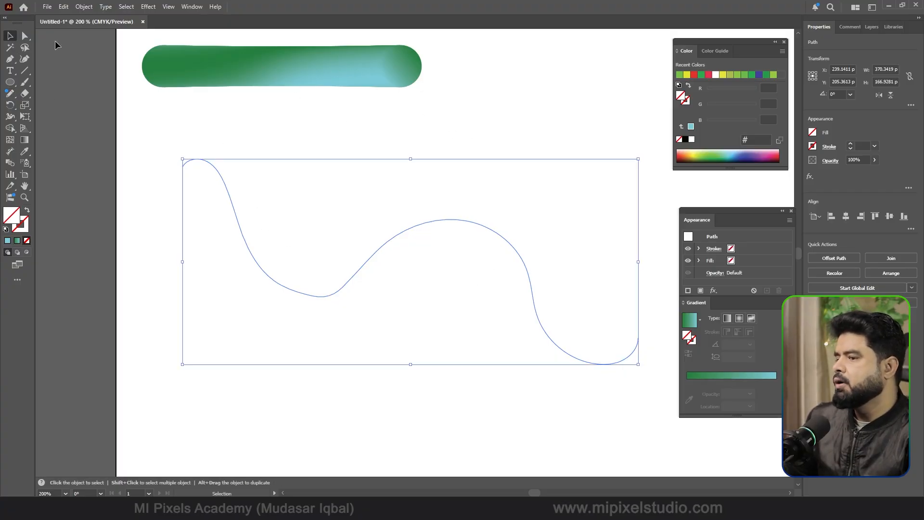
Duplicate the blended bar just below the original and replace the copy's spine with the wavy path
{"action": "left_click", "coordinate": [265, 71]}
{"action": "left_click_drag", "start_coordinate": [275, 77], "coordinate": [277, 133]}
{"action": "left_click_drag", "start_coordinate": [377, 215], "coordinate": [217, 315]}
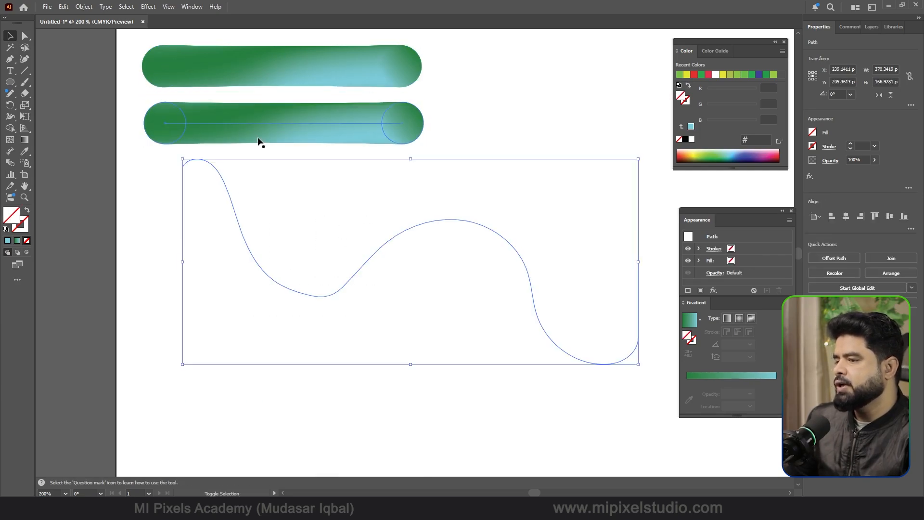
{"action": "left_click", "coordinate": [272, 138], "text": "shift"}
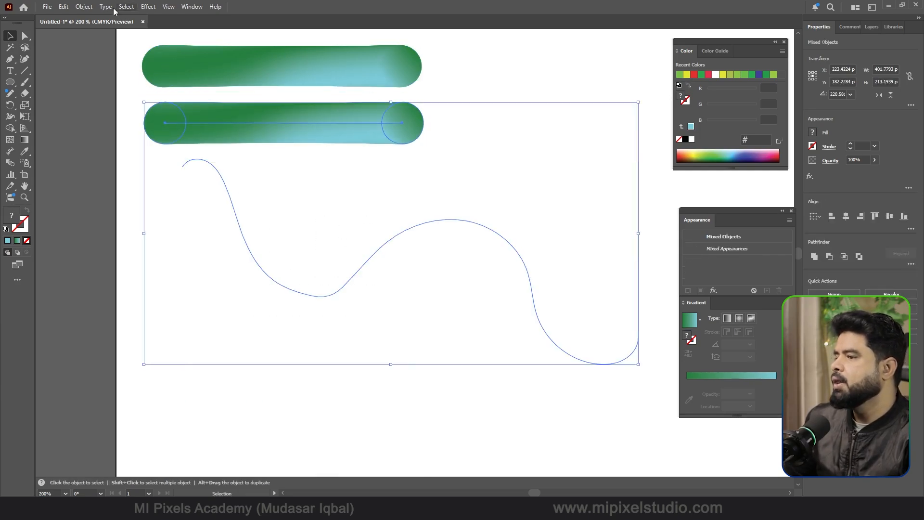
{"action": "left_click", "coordinate": [84, 7]}
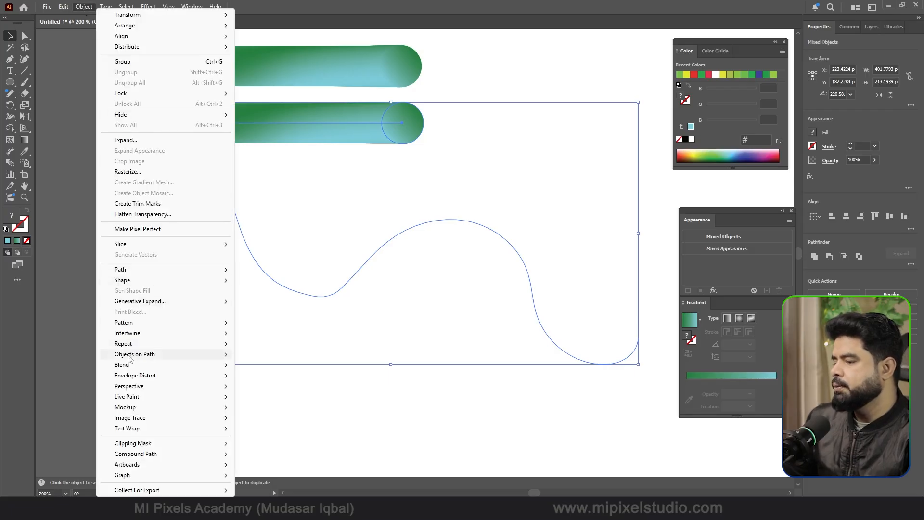
{"action": "mouse_move", "coordinate": [132, 368]}
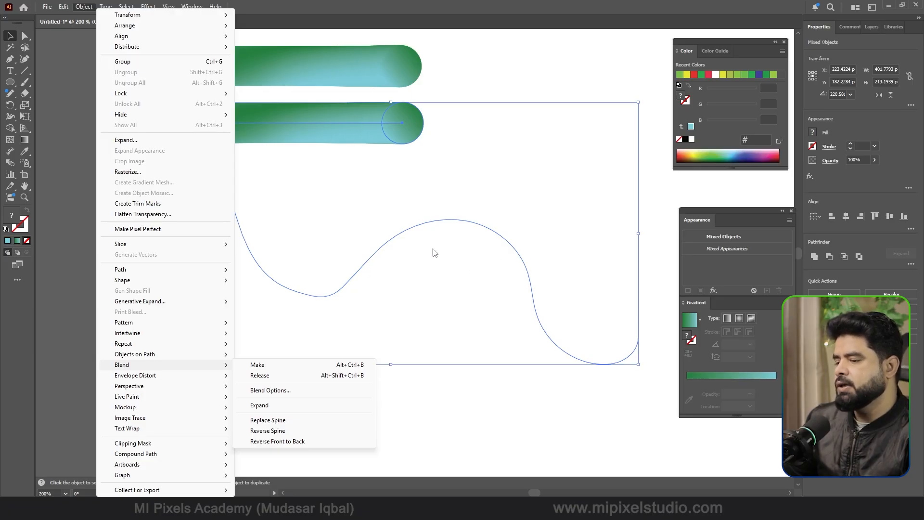
{"action": "left_click", "coordinate": [293, 423]}
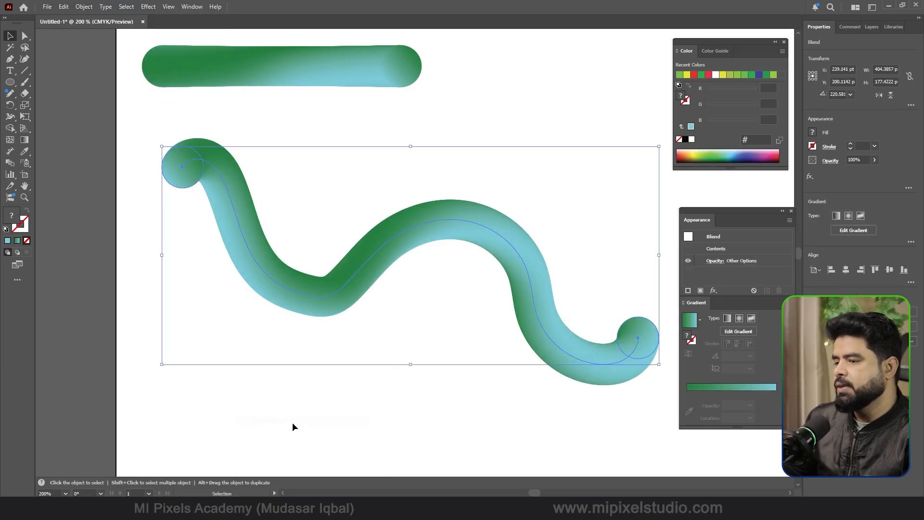
{"action": "left_click", "coordinate": [261, 423]}
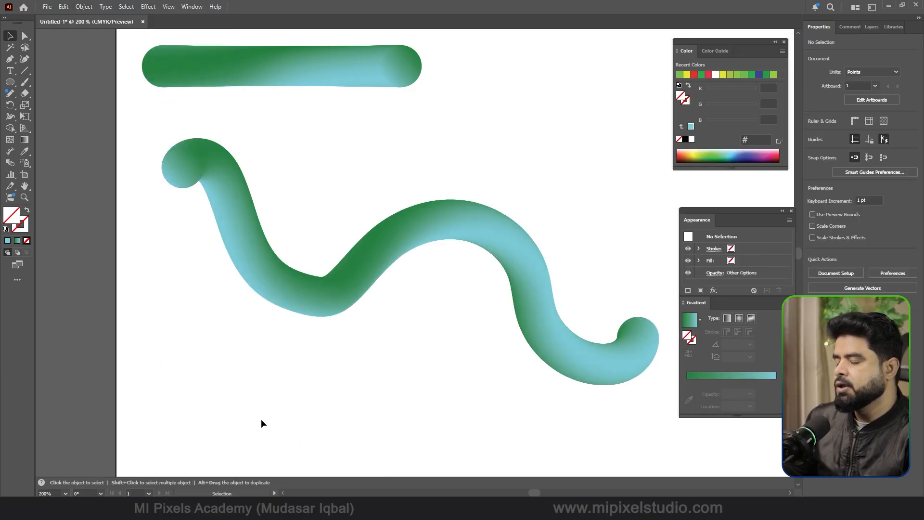
Delete the wavy blend from the artboard
{"action": "left_click", "coordinate": [354, 270]}
{"action": "key", "text": "Delete"}
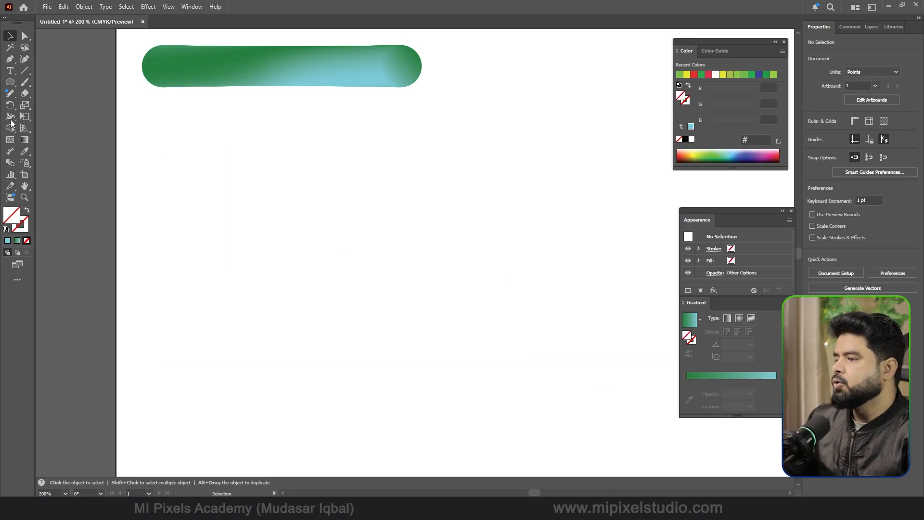
Draw a freehand S-shaped path about 85 pt wide and 136 pt high below the bar with the Pencil tool
{"action": "left_click", "coordinate": [11, 95]}
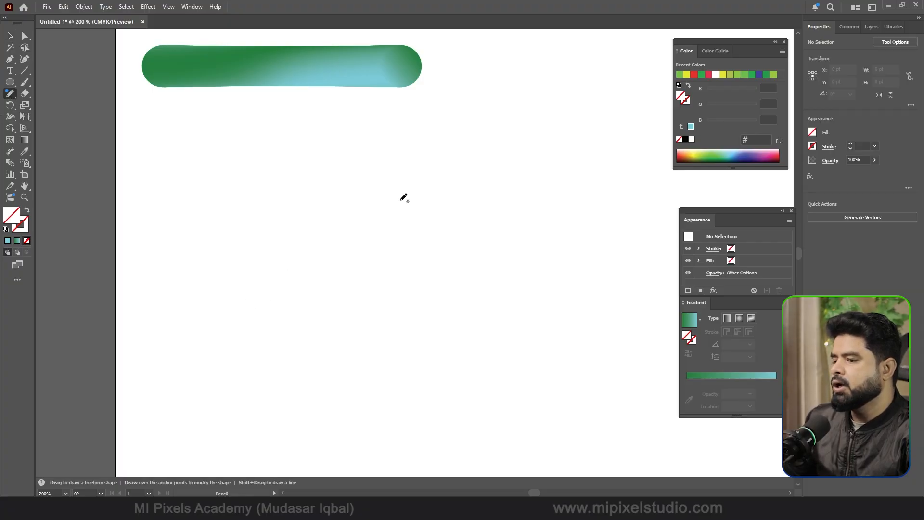
{"action": "mouse_move", "coordinate": [400, 172]}
{"action": "left_mouse_down"}
{"action": "mouse_move", "coordinate": [358, 189]}
{"action": "mouse_move", "coordinate": [358, 231]}
{"action": "mouse_move", "coordinate": [448, 275]}
{"action": "mouse_move", "coordinate": [452, 312]}
{"action": "mouse_move", "coordinate": [403, 337]}
{"action": "mouse_move", "coordinate": [356, 327]}
{"action": "left_mouse_up"}
{"action": "left_click", "coordinate": [9, 36]}
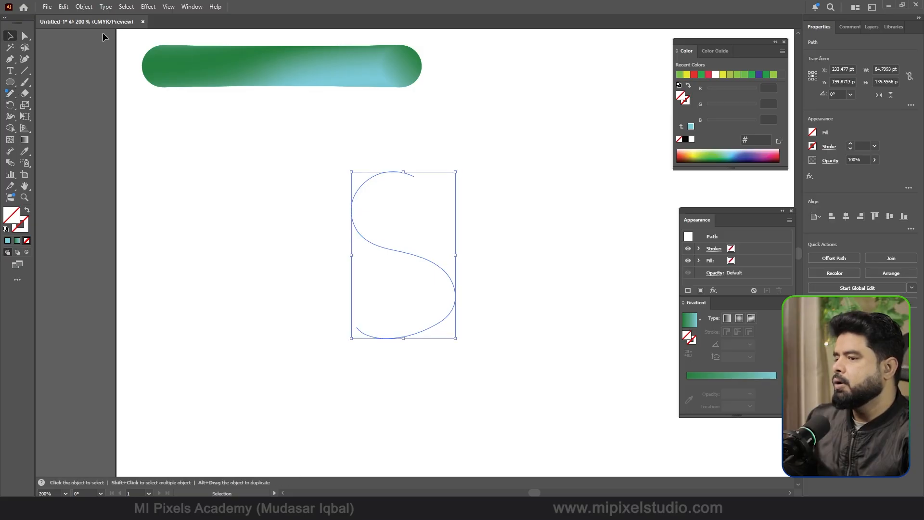
Duplicate the blended bar below the original and replace the copy's spine with the S-shaped path
{"action": "left_click_drag", "start_coordinate": [254, 75], "coordinate": [255, 138]}
{"action": "left_click_drag", "start_coordinate": [505, 197], "coordinate": [363, 311]}
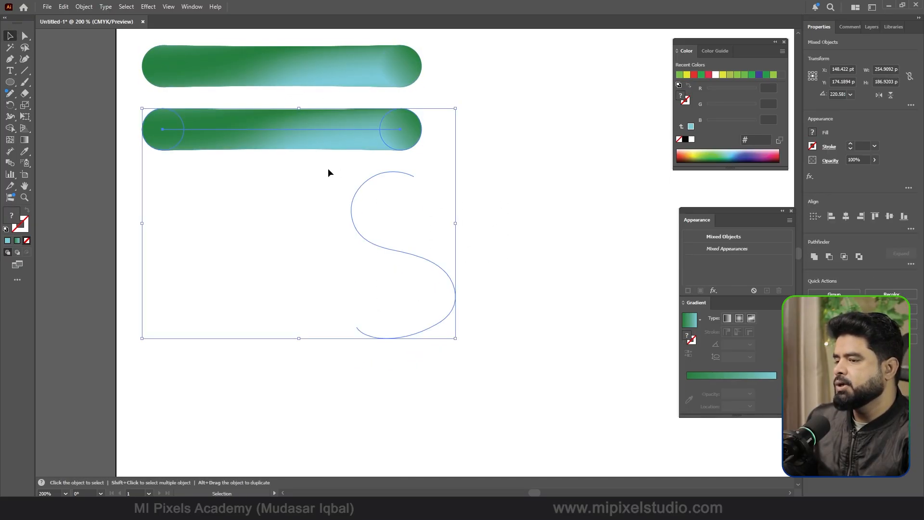
{"action": "left_click", "coordinate": [83, 8]}
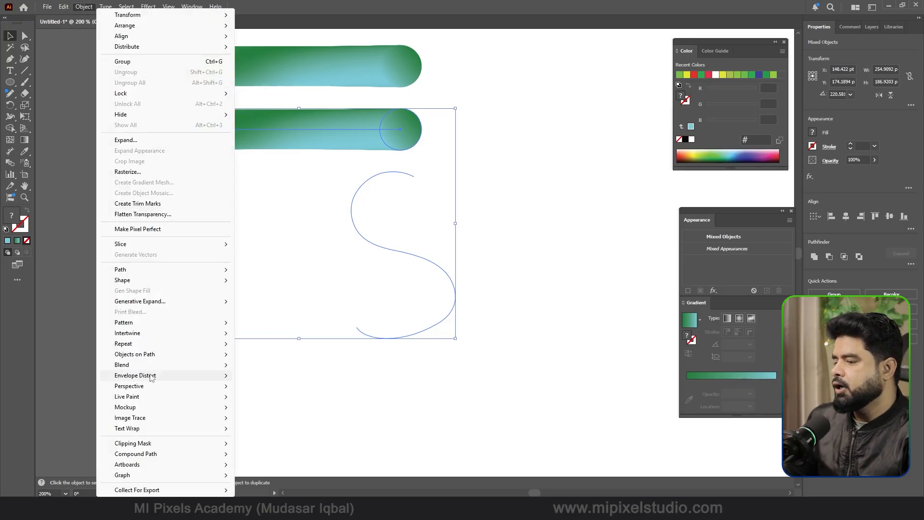
{"action": "left_click", "coordinate": [276, 420]}
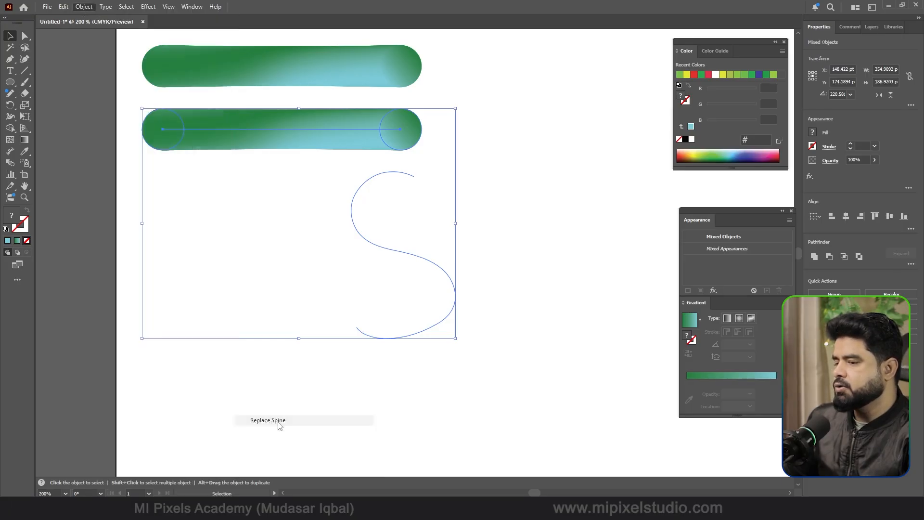
Deselect everything and move the S-shaped blend slightly to the right on the artboard
{"action": "left_click", "coordinate": [247, 376]}
{"action": "left_click_drag", "start_coordinate": [384, 235], "coordinate": [457, 268]}
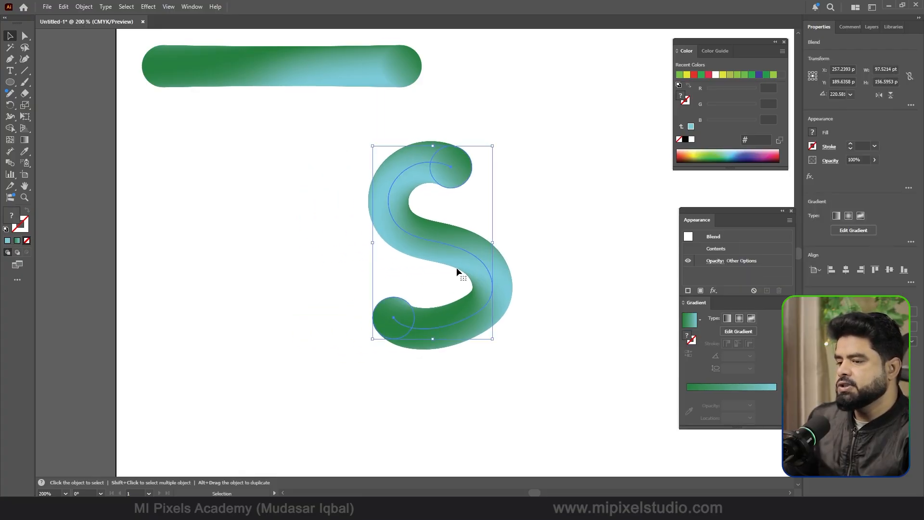
Add the letter "S" as a text object beside the S-shaped blend and scale it up to about 149 pt
{"action": "left_click", "coordinate": [13, 75]}
{"action": "left_click", "coordinate": [247, 220]}
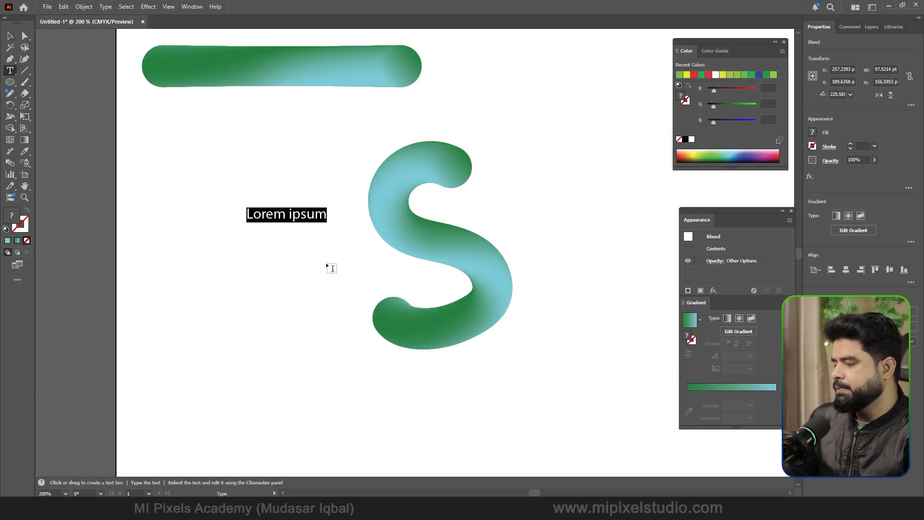
{"action": "type", "text": "S"}
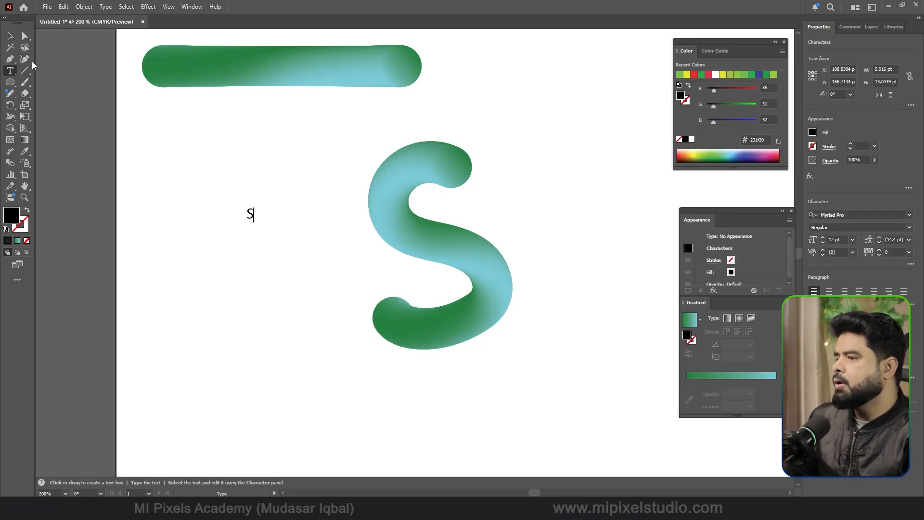
{"action": "left_click", "coordinate": [10, 36]}
{"action": "left_click_drag", "start_coordinate": [246, 222], "coordinate": [122, 318]}
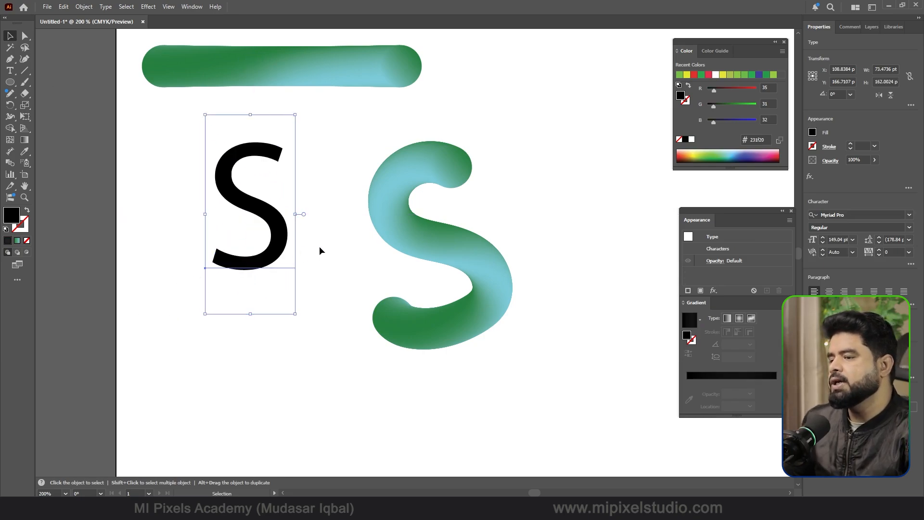
{"action": "left_click", "coordinate": [319, 246]}
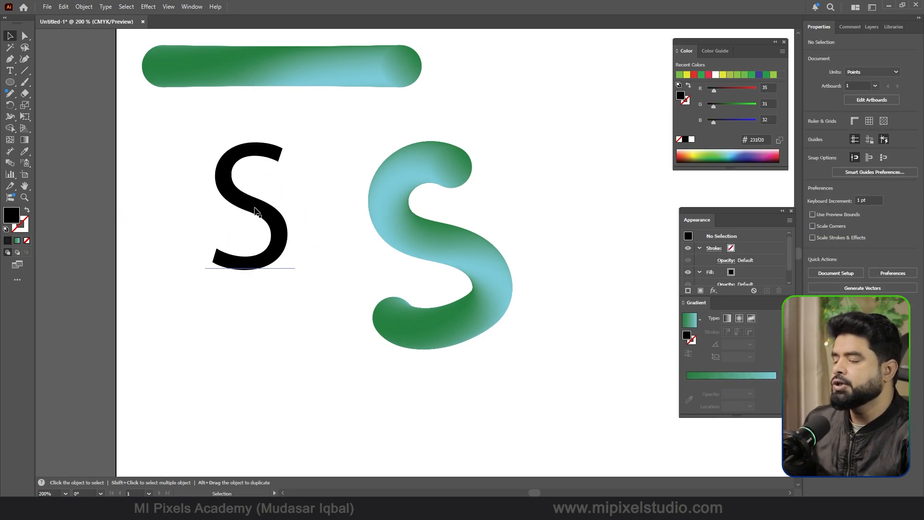
Remove the fill from the letter S and give it a solid black stroke
{"action": "left_click", "coordinate": [27, 241]}
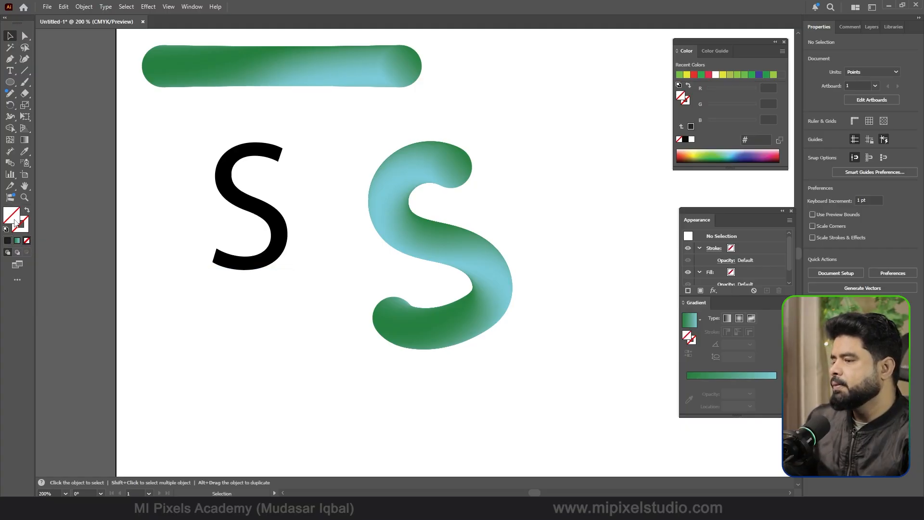
{"action": "left_click", "coordinate": [248, 210]}
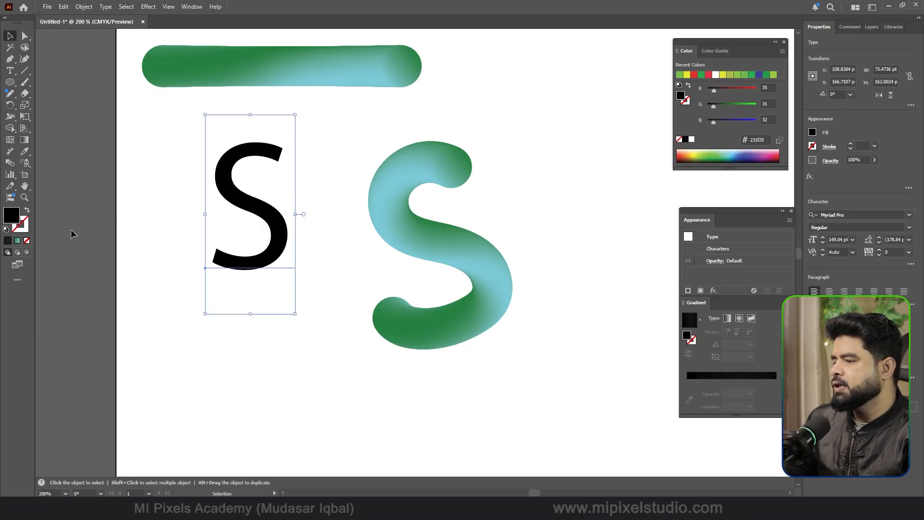
{"action": "left_click", "coordinate": [26, 241]}
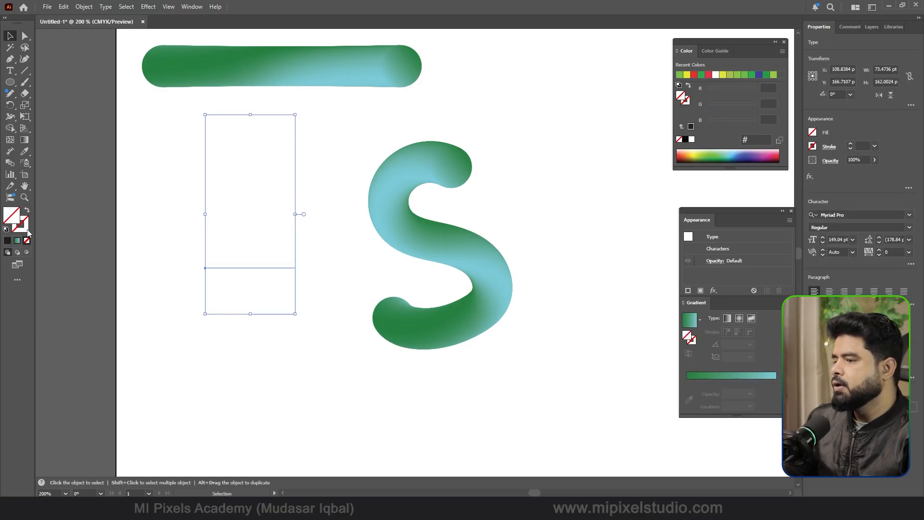
{"action": "left_click", "coordinate": [26, 229]}
{"action": "left_click", "coordinate": [8, 240]}
{"action": "left_click", "coordinate": [126, 198]}
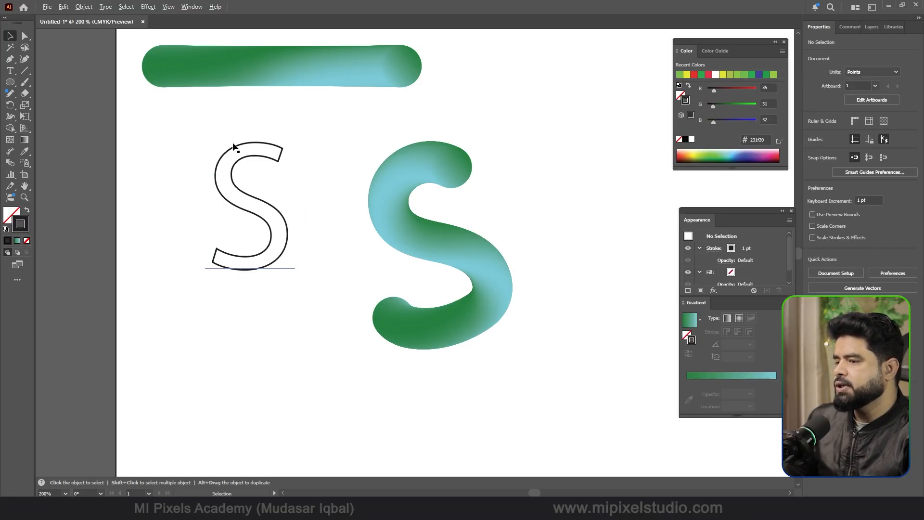
Convert the letter S text object to editable outlines with Create Outlines
{"action": "scroll", "coordinate": [238, 144], "scroll_direction": "up", "scroll_amount": 2}
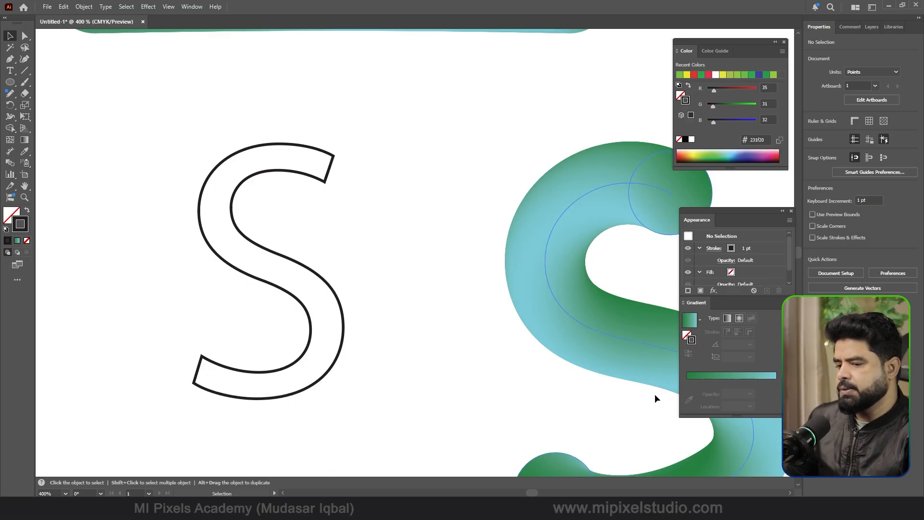
{"action": "scroll", "coordinate": [460, 255], "scroll_direction": "down", "scroll_amount": 2, "text": "alt"}
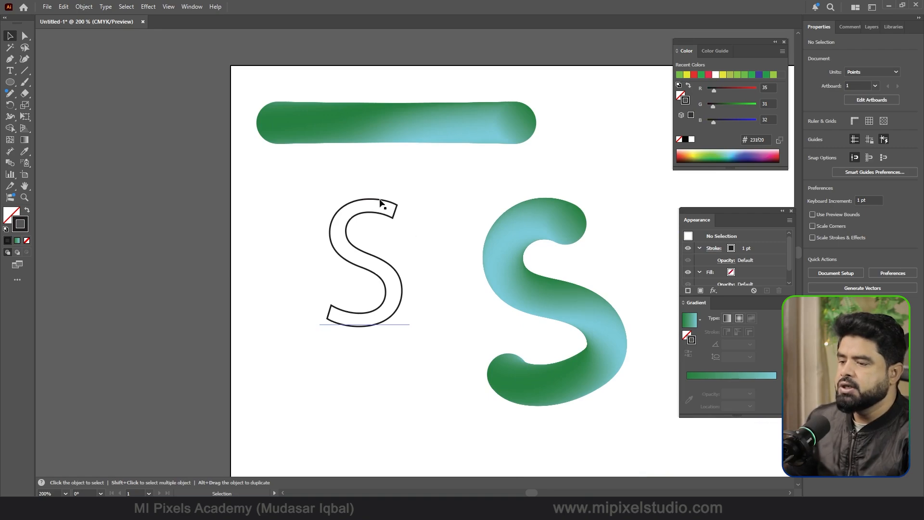
{"action": "scroll", "coordinate": [354, 233], "scroll_direction": "up", "scroll_amount": 1}
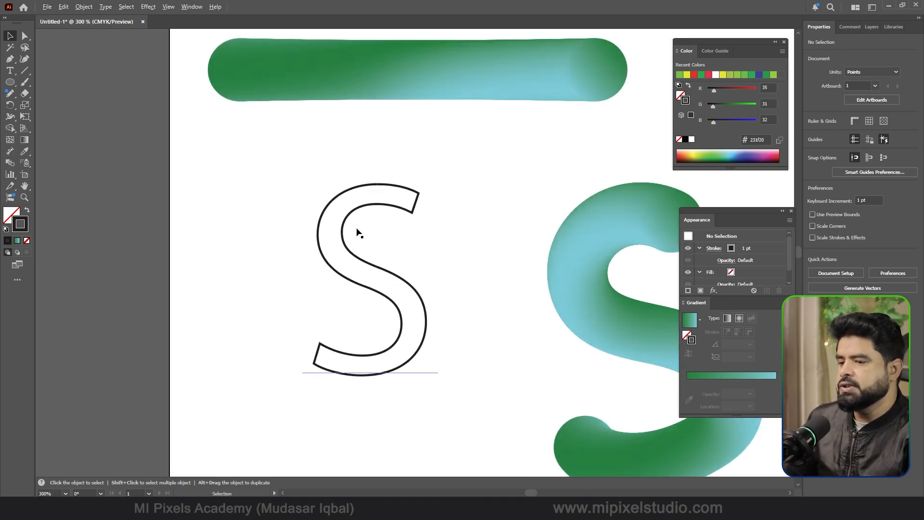
{"action": "scroll", "coordinate": [385, 200], "scroll_direction": "up", "scroll_amount": 1}
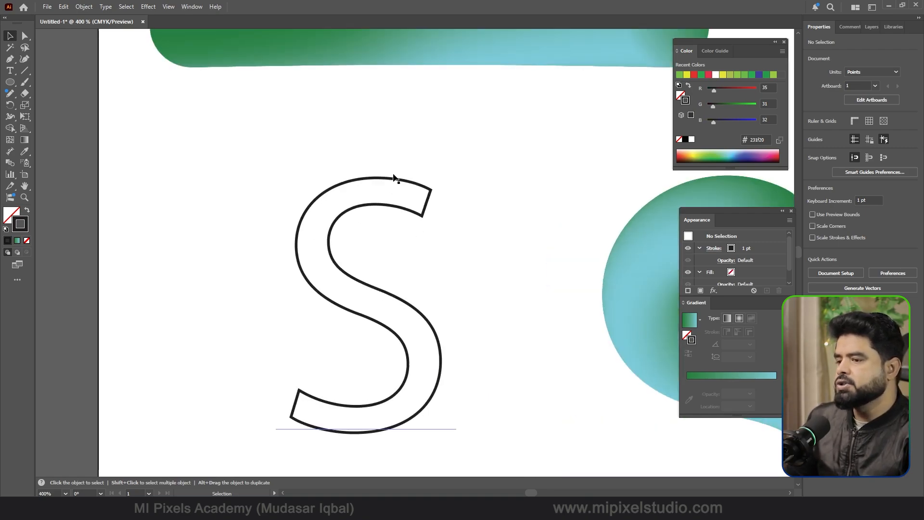
{"action": "right_click", "coordinate": [394, 178]}
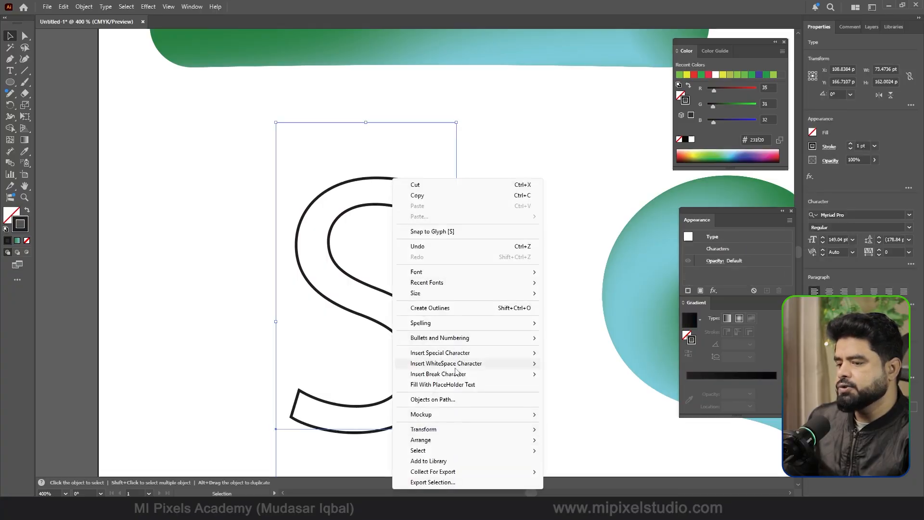
{"action": "left_click", "coordinate": [459, 310]}
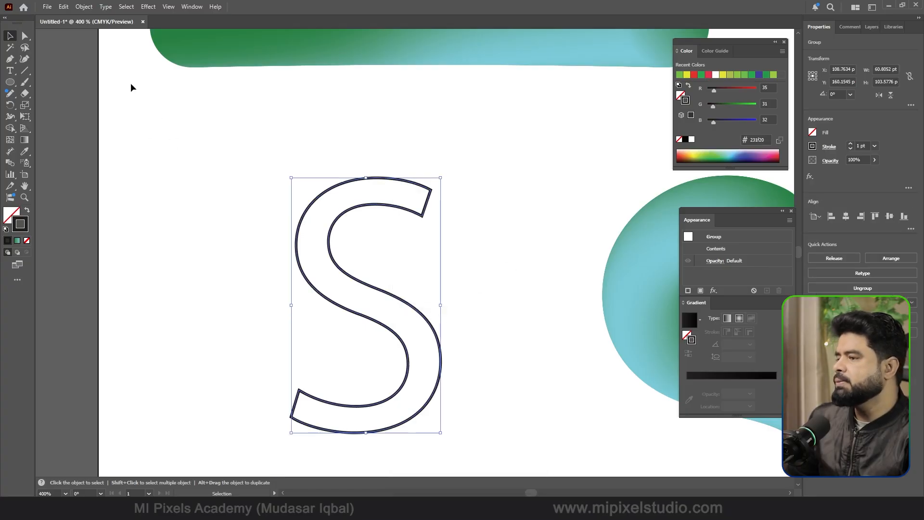
Cut the S outline at the outer corner anchor point of its upper end
{"action": "left_click", "coordinate": [25, 35]}
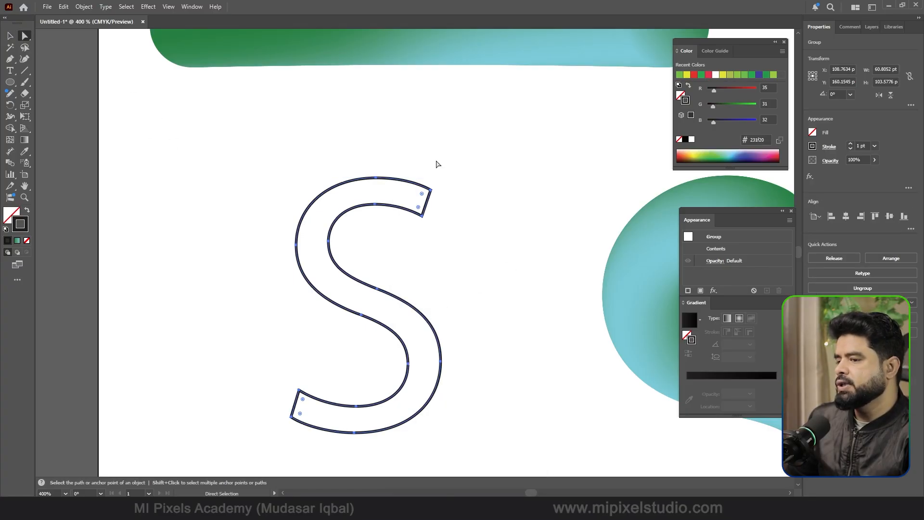
{"action": "scroll", "coordinate": [436, 195], "scroll_direction": "up", "scroll_amount": 1}
{"action": "scroll", "coordinate": [438, 197], "scroll_direction": "up", "scroll_amount": 2}
{"action": "left_click", "coordinate": [422, 183]}
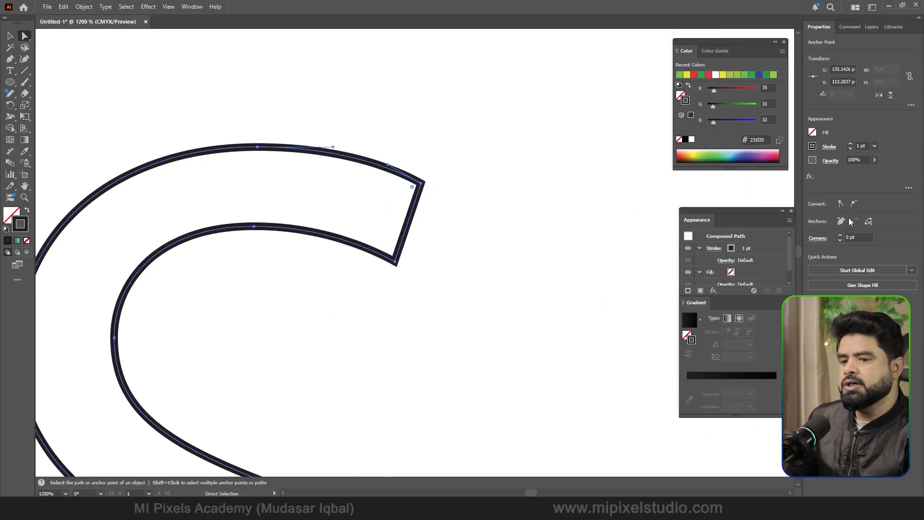
{"action": "left_click", "coordinate": [869, 223]}
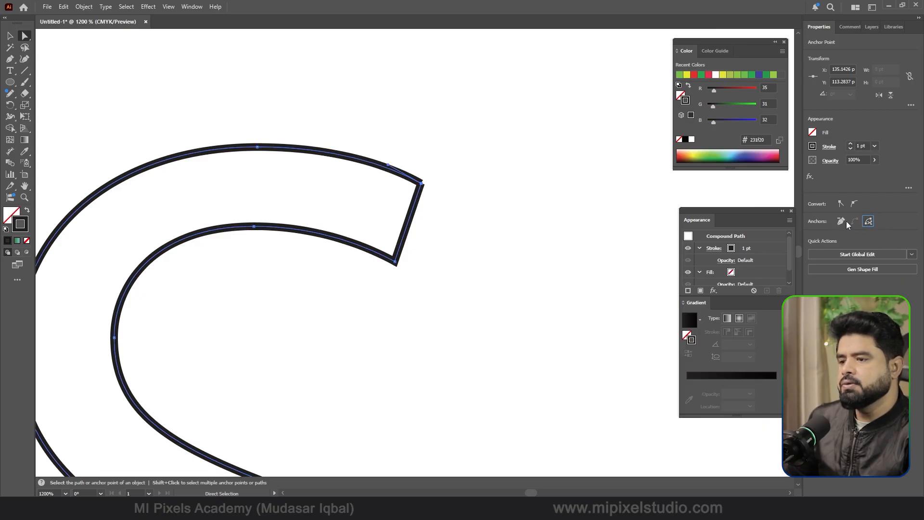
Cut the S outline at the inner corner anchor of its lower end and move the letter about 33 pt left
{"action": "scroll", "coordinate": [482, 165], "scroll_direction": "down", "scroll_amount": 4}
{"action": "scroll", "coordinate": [395, 337], "scroll_direction": "up", "scroll_amount": 1}
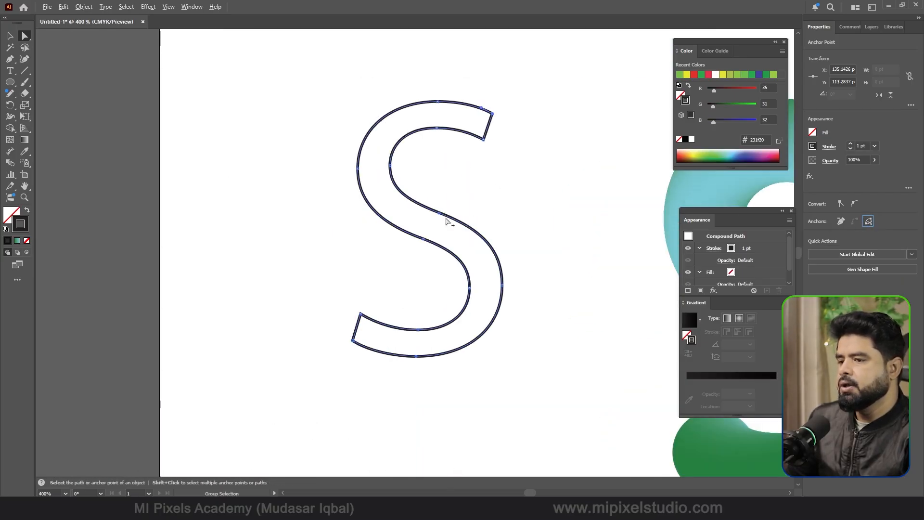
{"action": "left_click", "coordinate": [360, 315]}
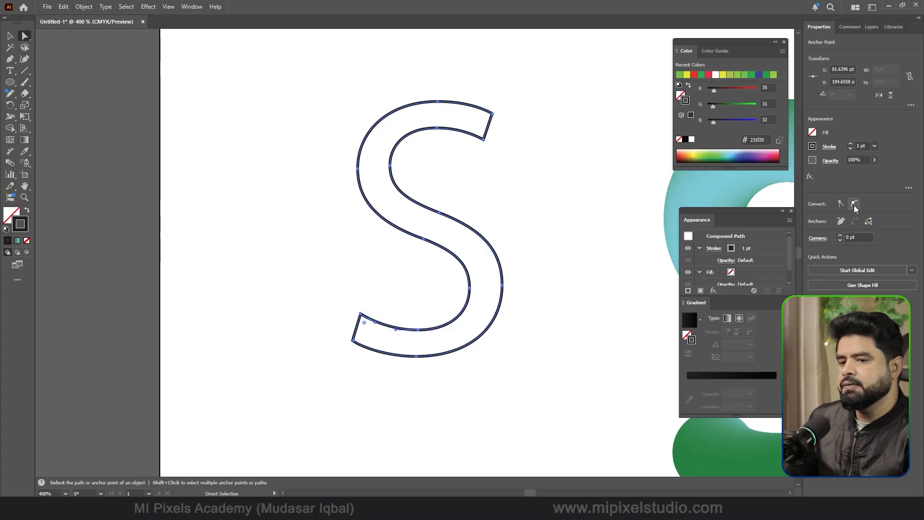
{"action": "left_click", "coordinate": [868, 221]}
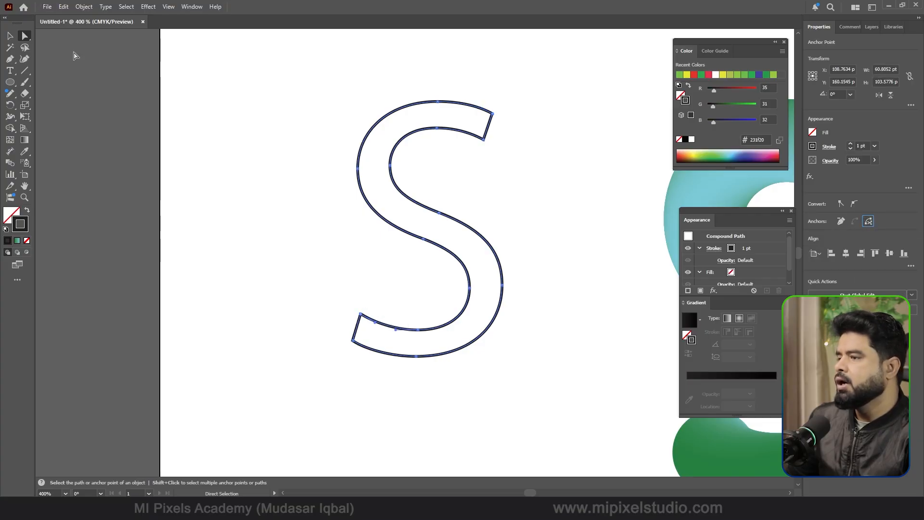
{"action": "key", "text": "v"}
{"action": "left_click", "coordinate": [209, 99]}
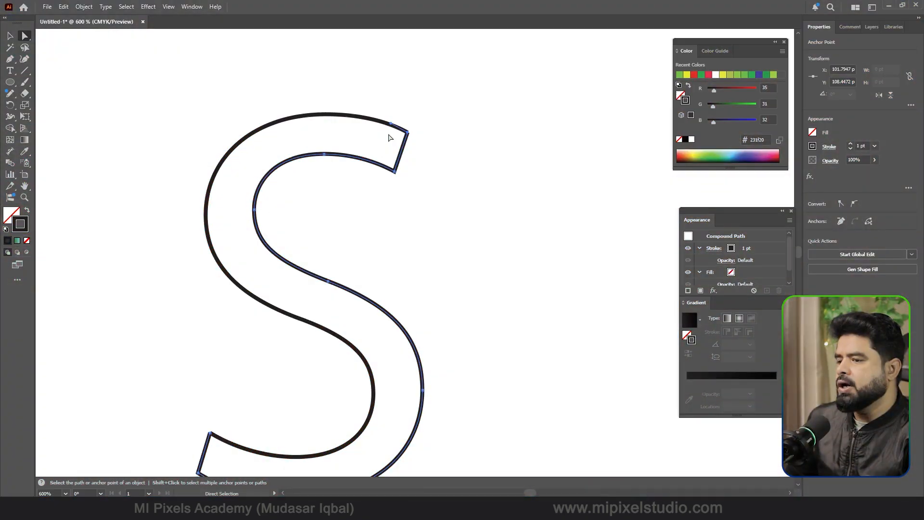
Remove the end anchor points at the two cut corners so the short closing segments of the S disappear
{"action": "left_click", "coordinate": [408, 132]}
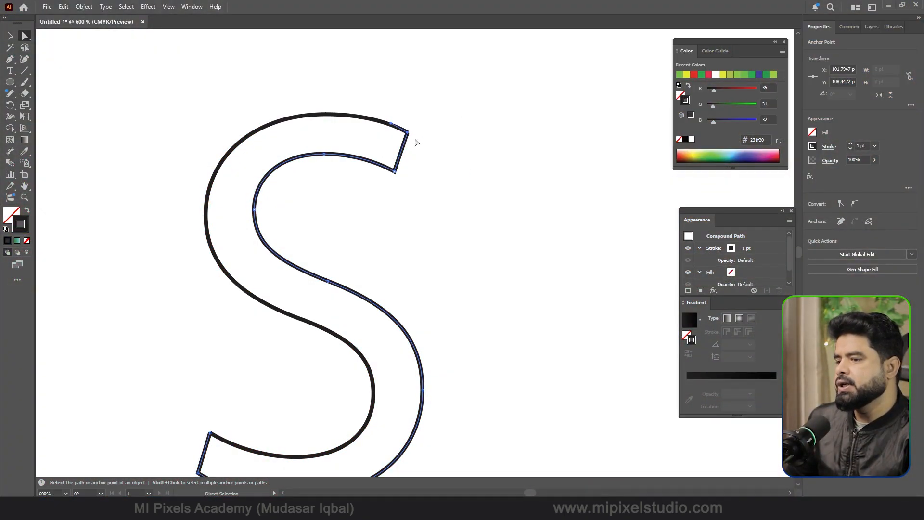
{"action": "left_click", "coordinate": [840, 221]}
{"action": "scroll", "coordinate": [460, 231], "scroll_direction": "down", "scroll_amount": 3}
{"action": "scroll", "coordinate": [375, 336], "scroll_direction": "up", "scroll_amount": 3}
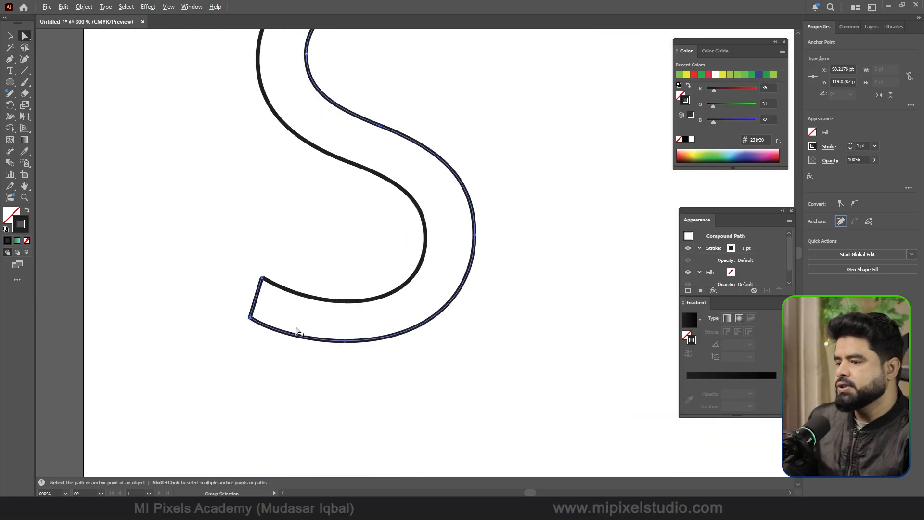
{"action": "left_click", "coordinate": [262, 278]}
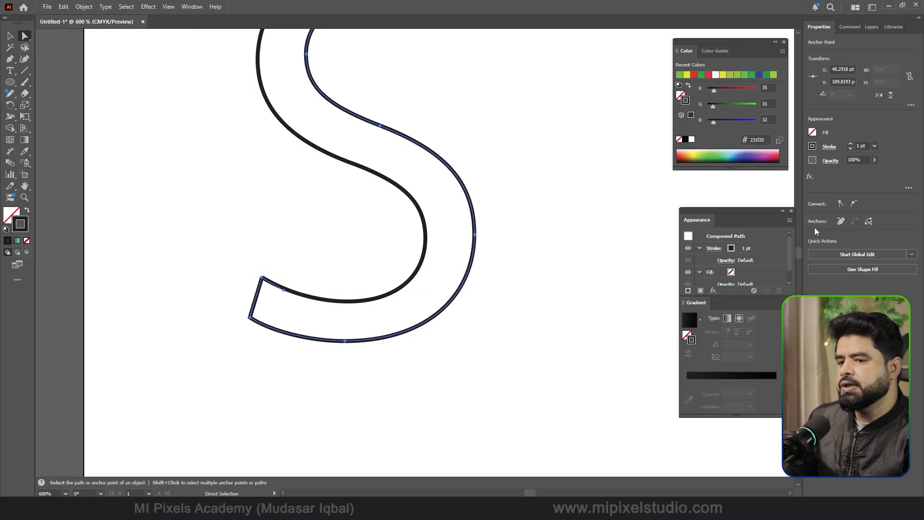
{"action": "left_click", "coordinate": [841, 221]}
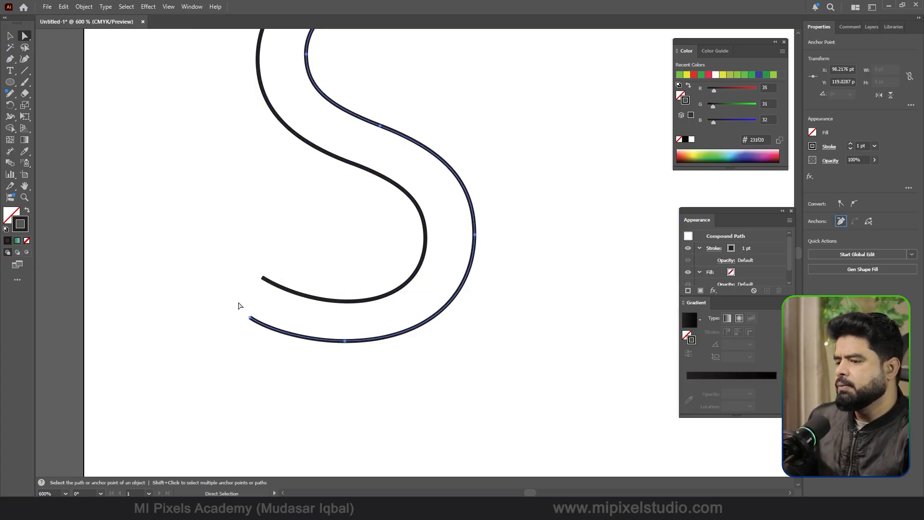
Delete all remaining segments of the right-hand half of the outline, keeping only the single S-shaped curve
{"action": "left_click_drag", "start_coordinate": [238, 305], "coordinate": [362, 370]}
{"action": "key", "text": "Delete"}
{"action": "left_click_drag", "start_coordinate": [495, 216], "coordinate": [471, 255]}
{"action": "key", "text": "Delete"}
{"action": "scroll", "coordinate": [450, 303], "scroll_direction": "up", "scroll_amount": 2}
{"action": "left_click", "coordinate": [379, 184]}
{"action": "key", "text": "Delete"}
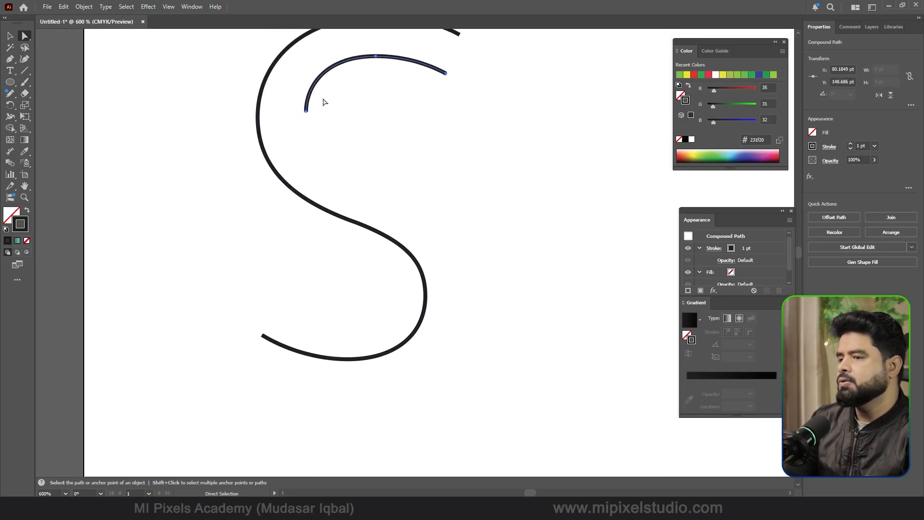
{"action": "key", "text": "Delete"}
{"action": "left_click_drag", "start_coordinate": [316, 116], "coordinate": [405, 77]}
{"action": "key", "text": "Delete"}
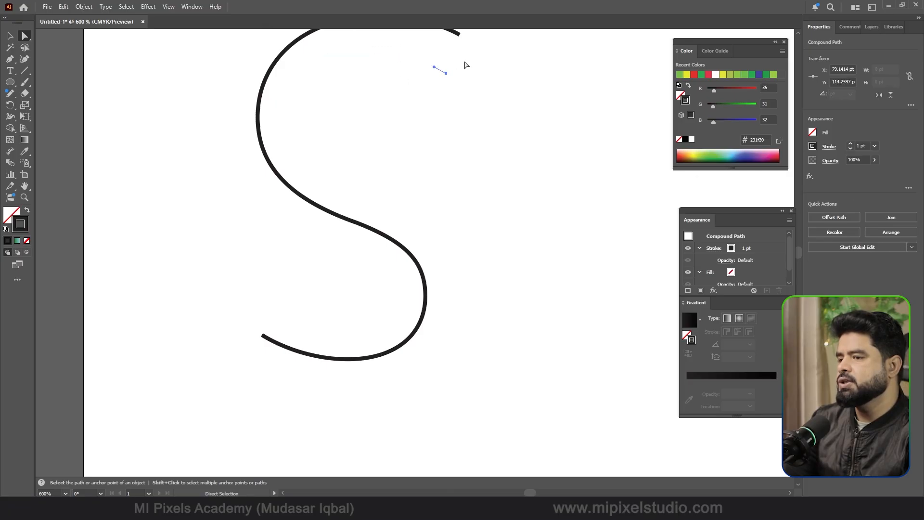
{"action": "key", "text": "Delete"}
{"action": "scroll", "coordinate": [441, 178], "scroll_direction": "up", "scroll_amount": 2}
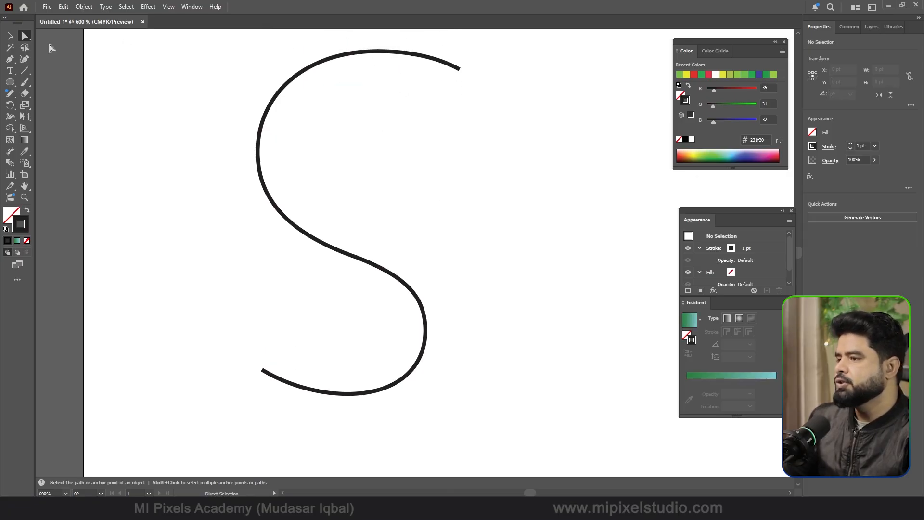
Duplicate the blended bar, placing the copy above the original across the artboard's upper edge
{"action": "left_click", "coordinate": [10, 35]}
{"action": "scroll", "coordinate": [337, 169], "scroll_direction": "down", "scroll_amount": 2}
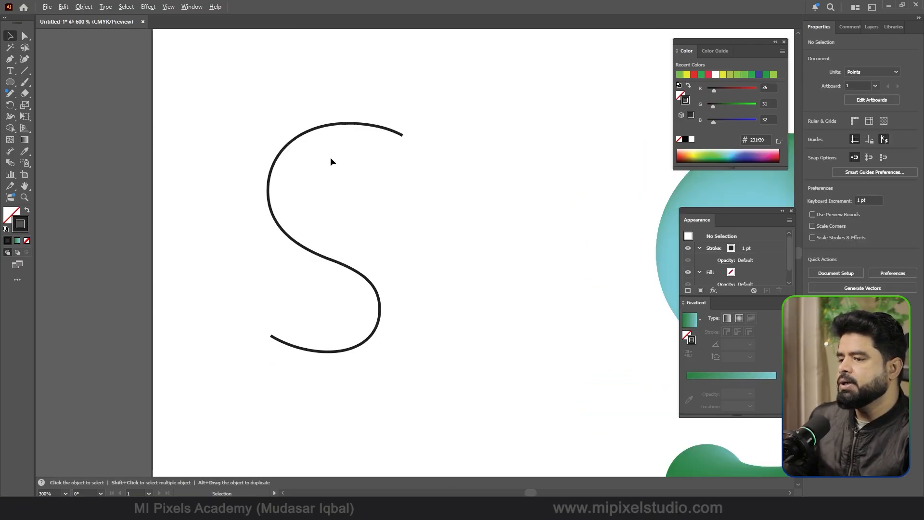
{"action": "scroll", "coordinate": [331, 157], "scroll_direction": "down", "scroll_amount": 2}
{"action": "left_click", "coordinate": [344, 200]}
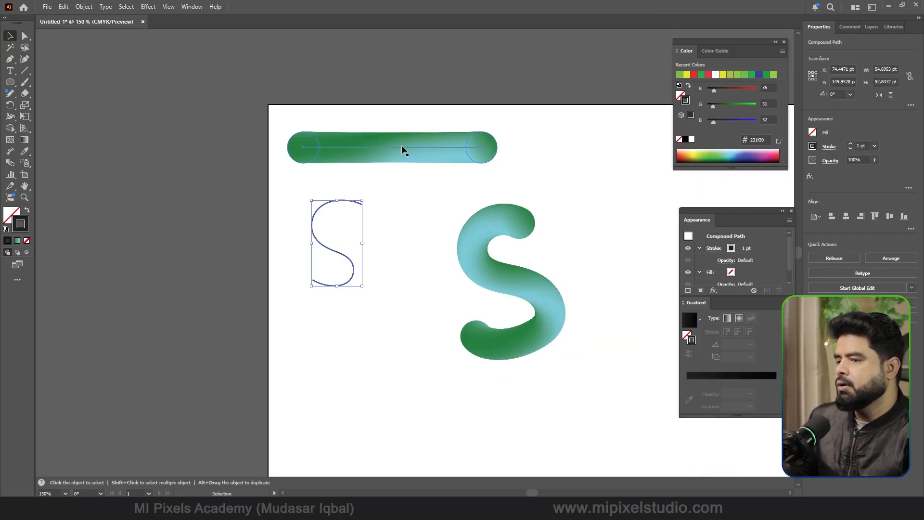
{"action": "key", "text": "ctrl+shift+a"}
{"action": "left_click_drag", "start_coordinate": [389, 156], "coordinate": [374, 107]}
{"action": "left_click", "coordinate": [384, 148]}
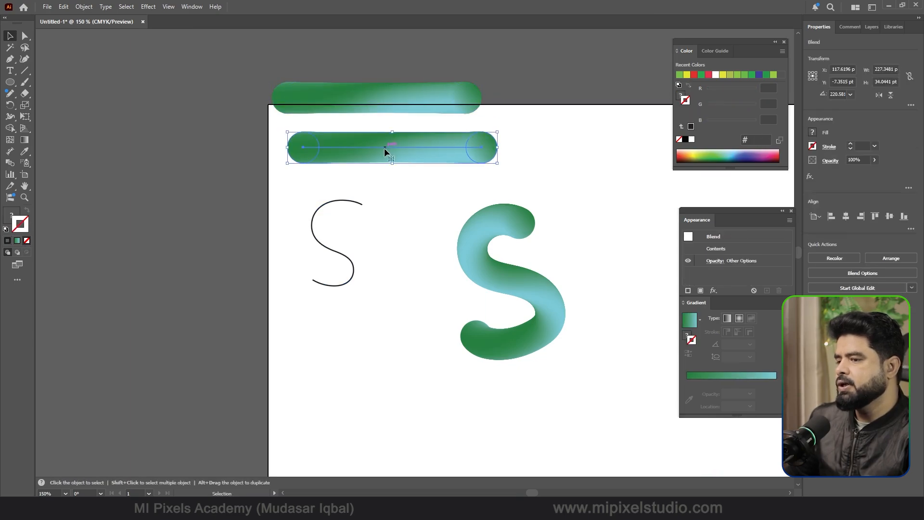
{"action": "left_click", "coordinate": [348, 200], "text": "shift"}
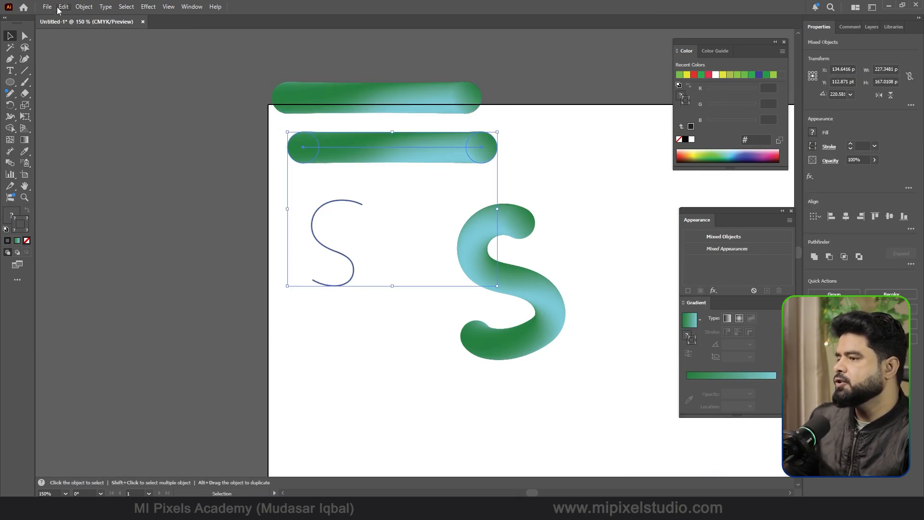
{"action": "left_click", "coordinate": [83, 7]}
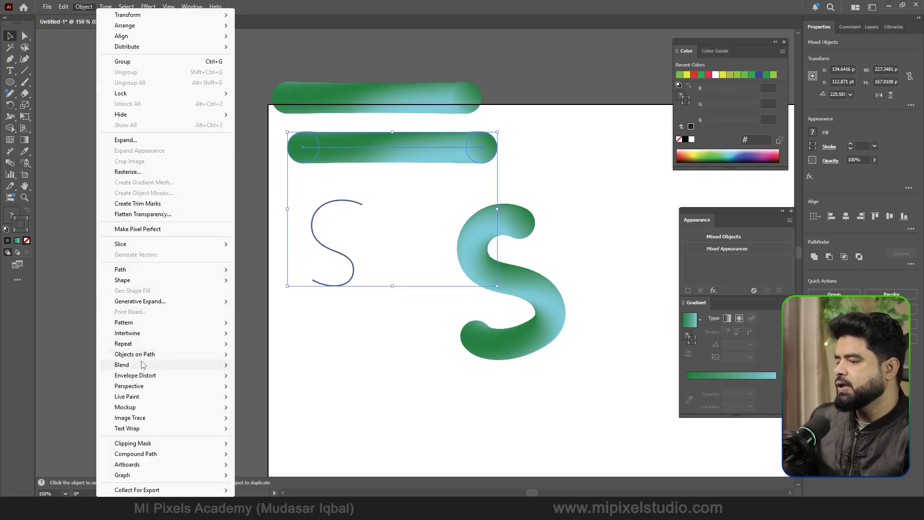
{"action": "mouse_move", "coordinate": [144, 366]}
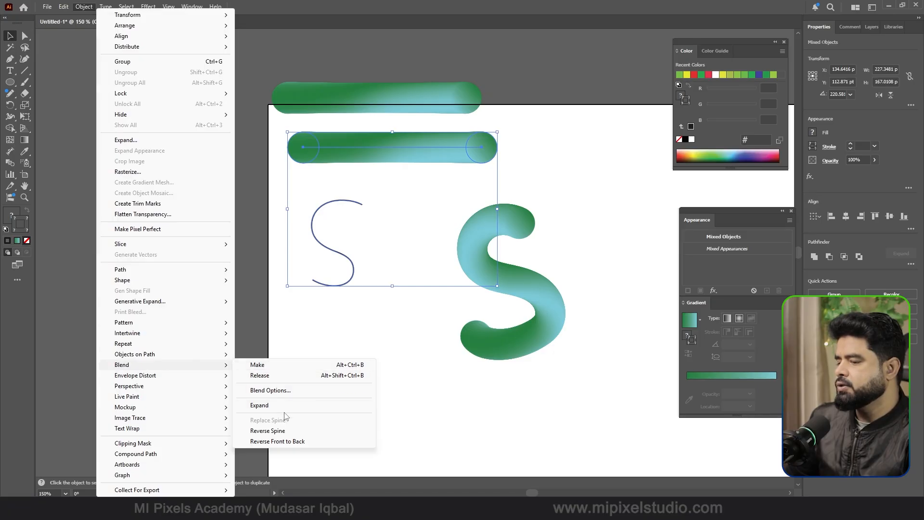
{"action": "left_click", "coordinate": [269, 391]}
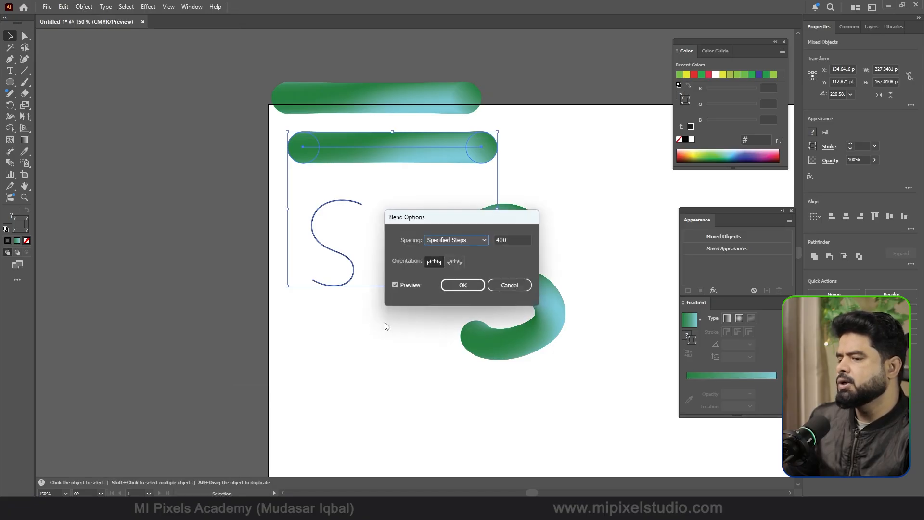
{"action": "left_click", "coordinate": [507, 284]}
{"action": "left_click", "coordinate": [350, 324]}
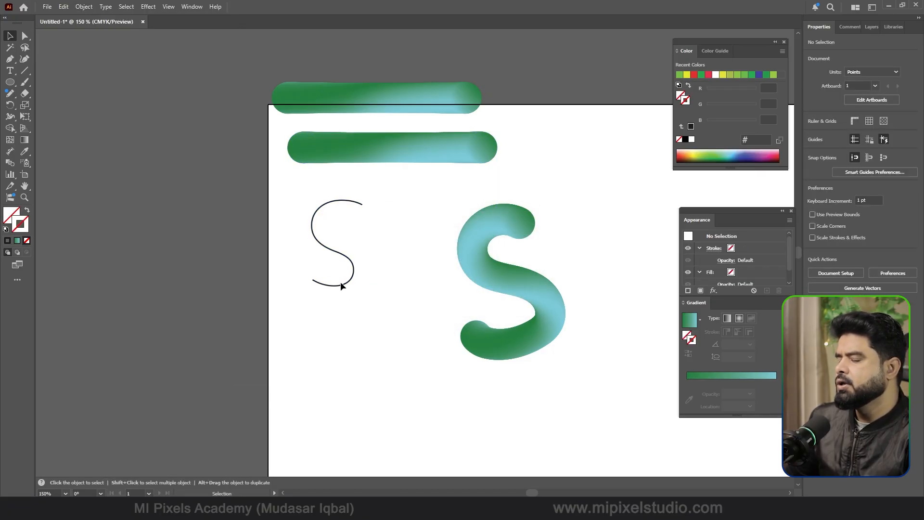
Expand the fill and stroke of the single-line S curve
{"action": "left_click", "coordinate": [340, 282]}
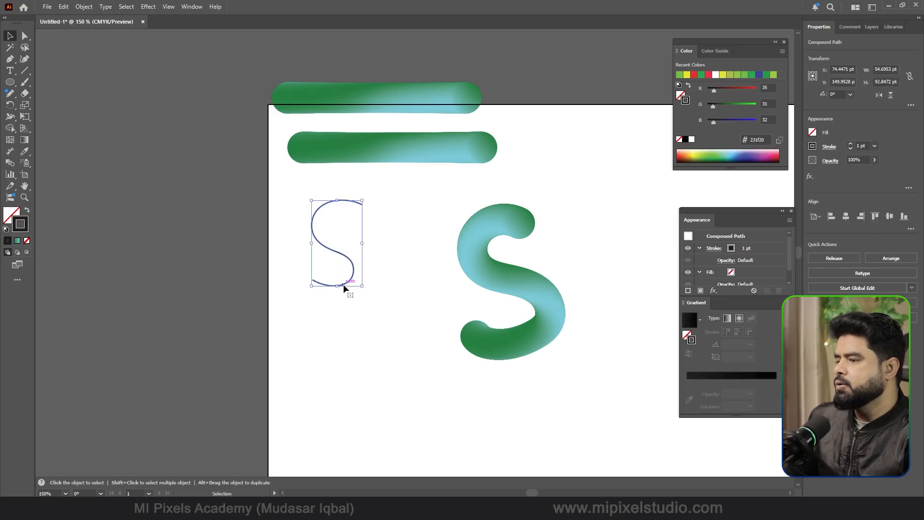
{"action": "left_click", "coordinate": [84, 6]}
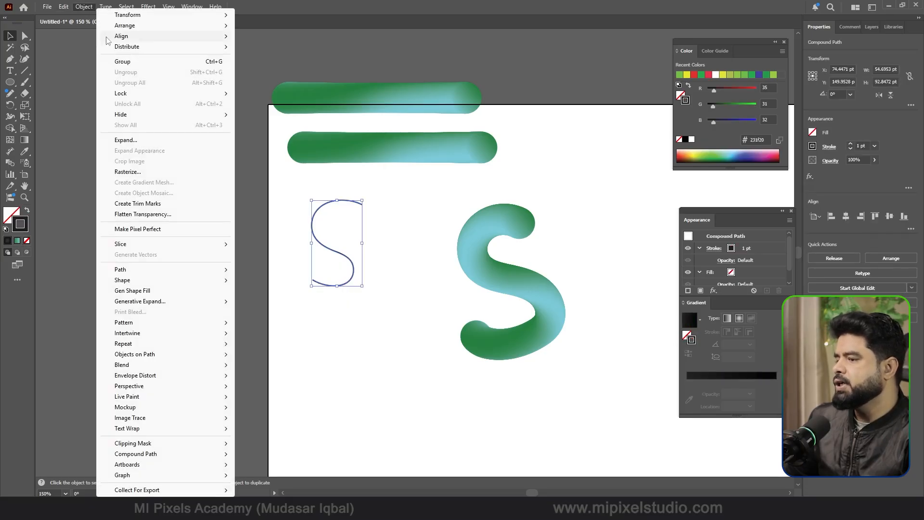
{"action": "left_click", "coordinate": [126, 140]}
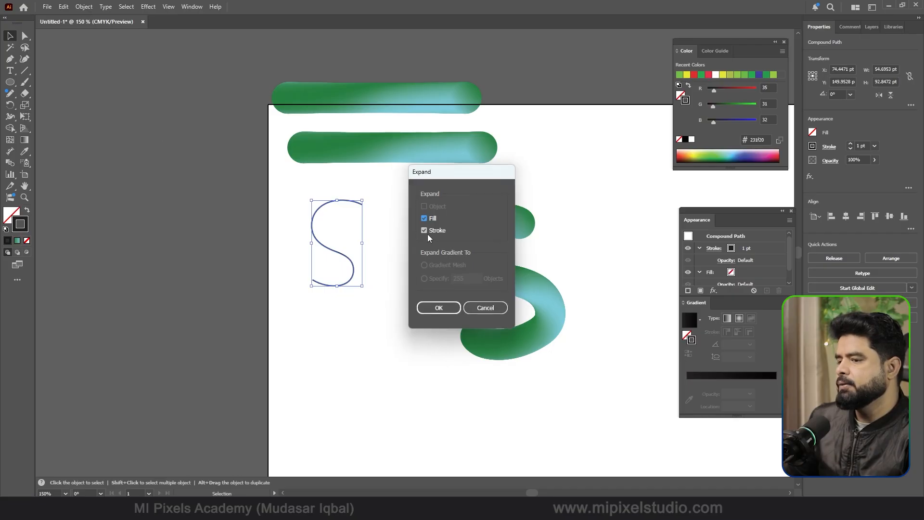
{"action": "left_click", "coordinate": [438, 307]}
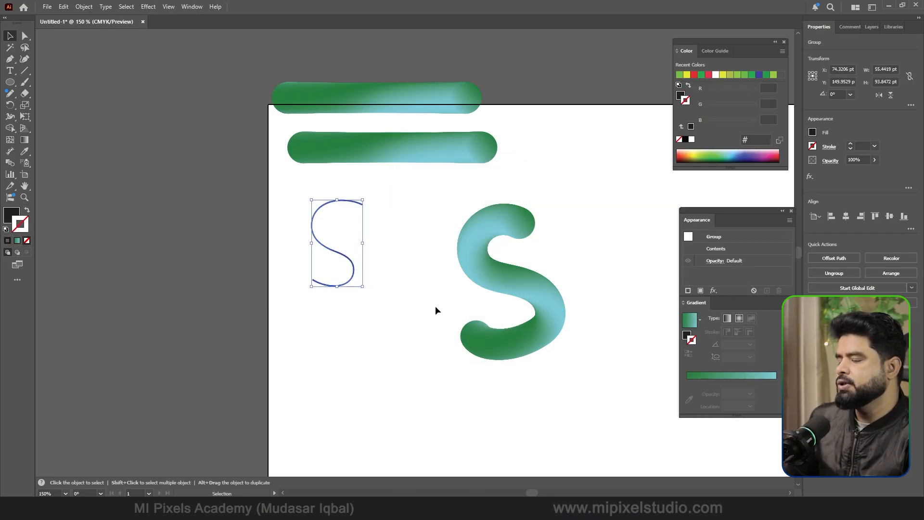
Replace the spine of the blended bar inside the artboard with the expanded S curve
{"action": "left_click_drag", "start_coordinate": [380, 123], "coordinate": [315, 320]}
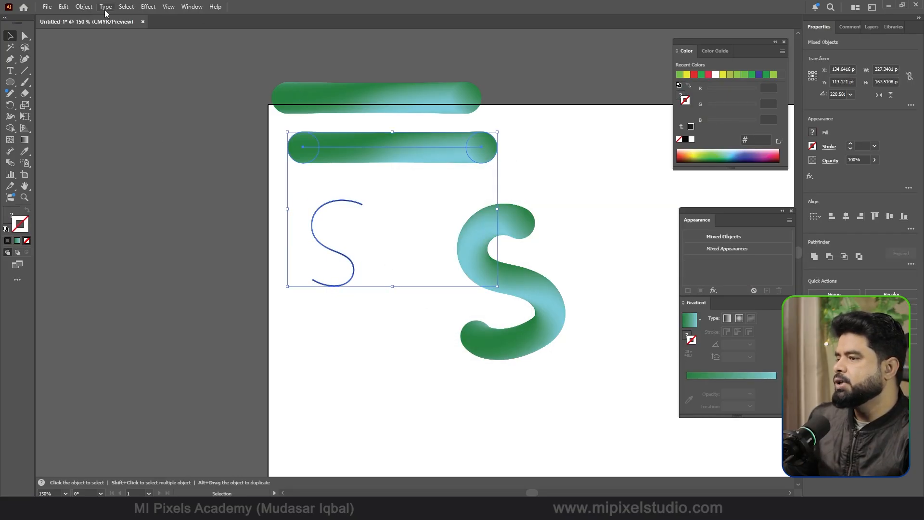
{"action": "left_click", "coordinate": [84, 6]}
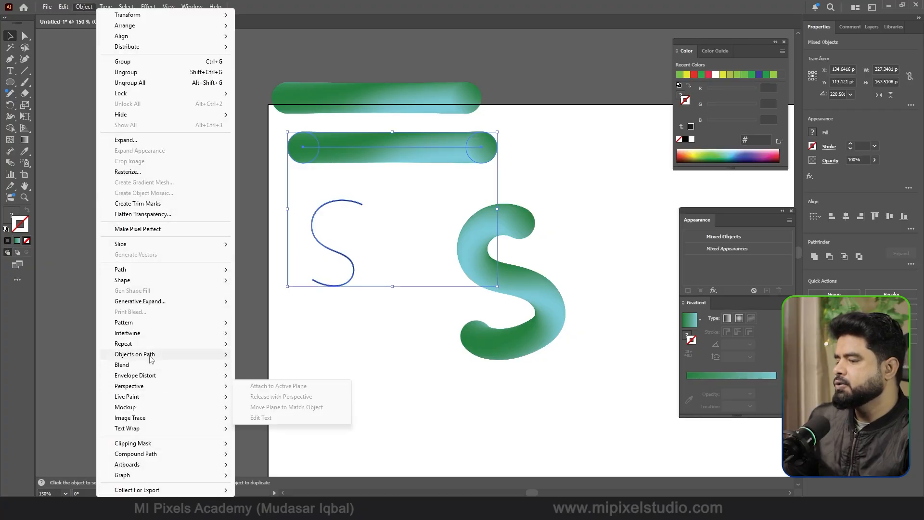
{"action": "mouse_move", "coordinate": [150, 368]}
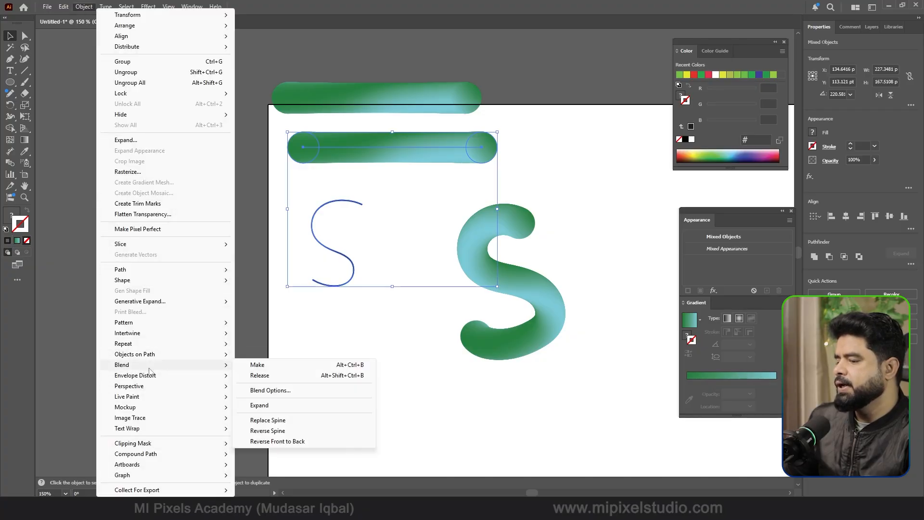
{"action": "left_click", "coordinate": [281, 420]}
{"action": "left_click", "coordinate": [346, 381]}
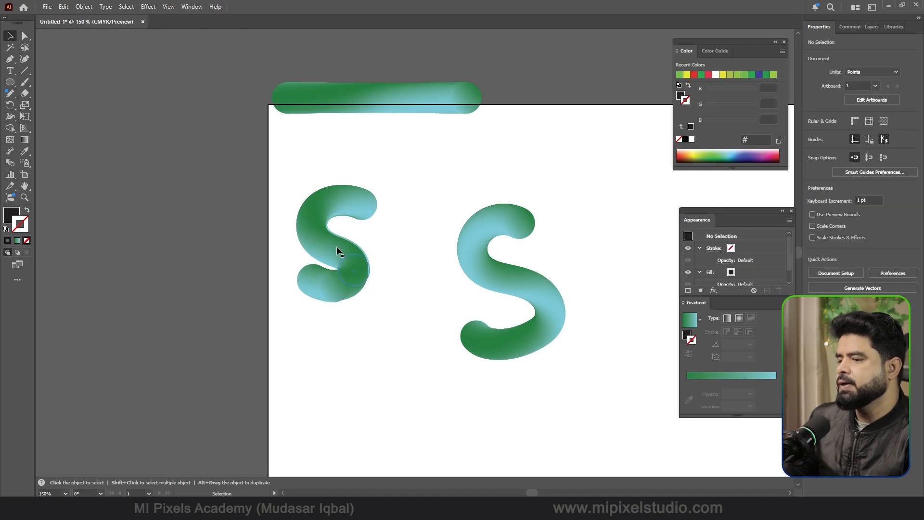
{"action": "scroll", "coordinate": [311, 192], "scroll_direction": "up", "scroll_amount": 2}
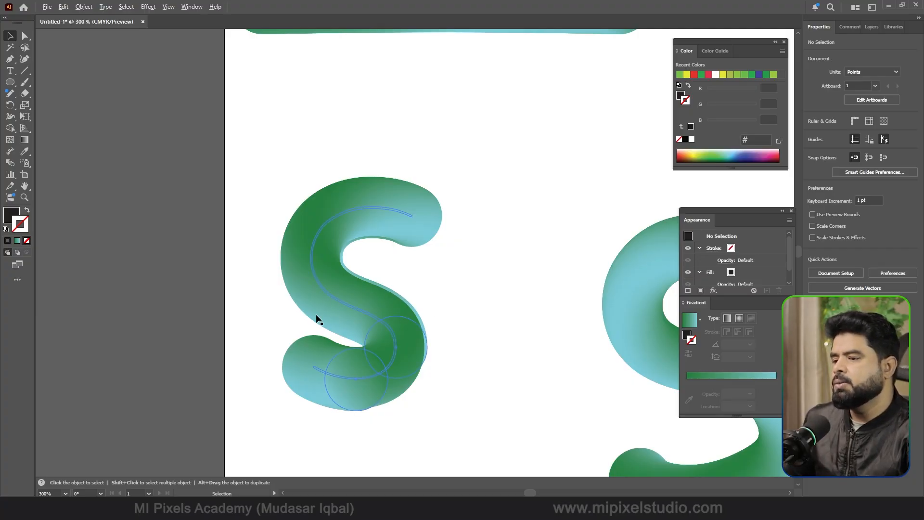
{"action": "scroll", "coordinate": [316, 319], "scroll_direction": "down", "scroll_amount": 2}
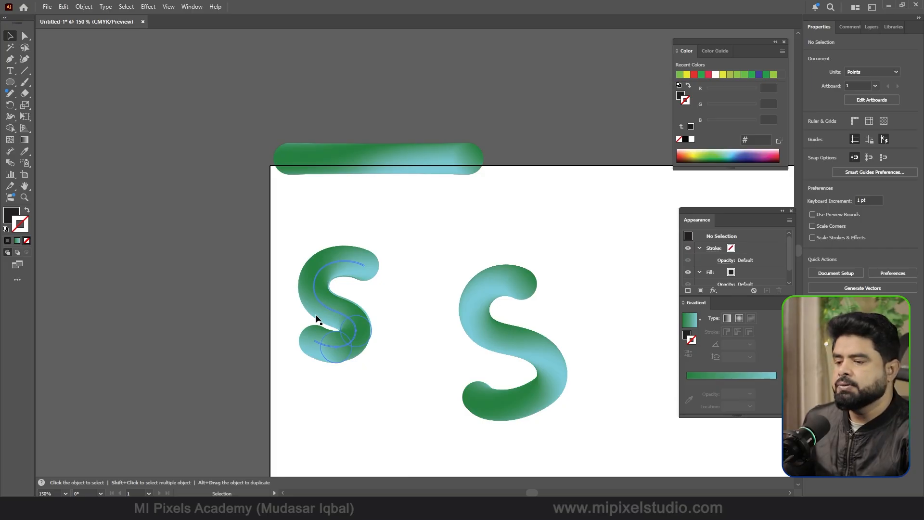
Draw a freehand diagonal path across both blended S shapes with the Pencil tool
{"action": "left_click", "coordinate": [350, 345]}
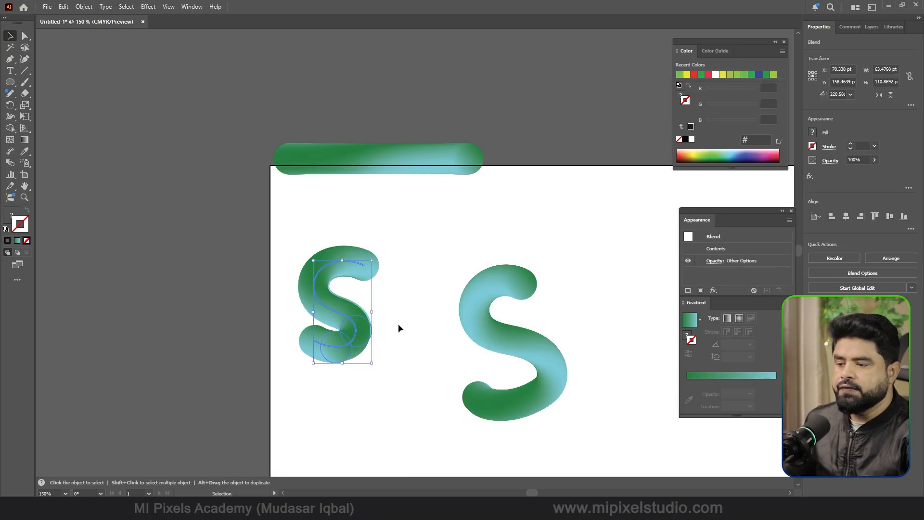
{"action": "left_click", "coordinate": [11, 95]}
{"action": "left_click", "coordinate": [12, 95]}
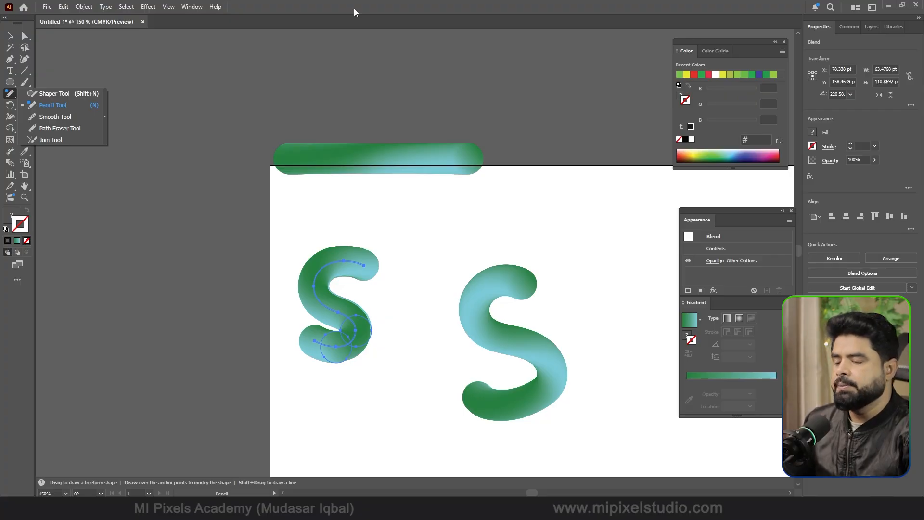
{"action": "left_click_drag", "start_coordinate": [301, 237], "coordinate": [625, 456]}
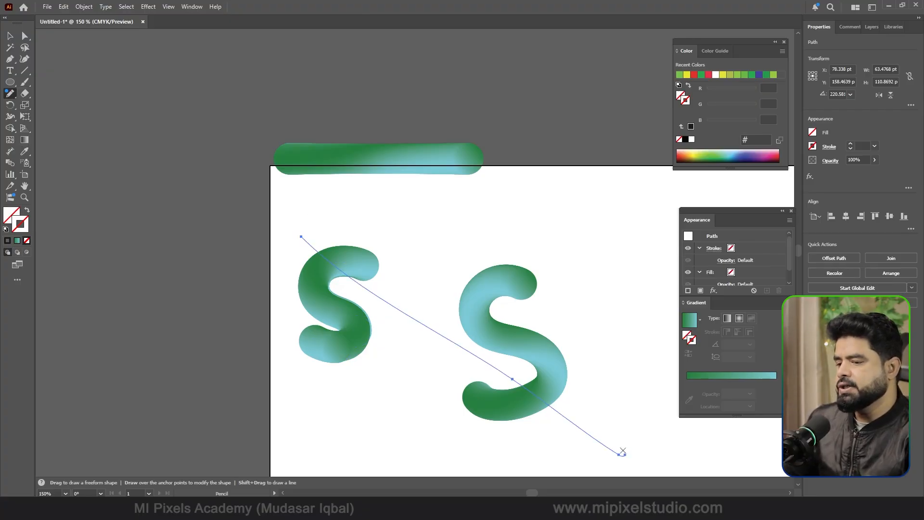
Clear all artwork from the document and fit the empty artboard in the window
{"action": "left_click", "coordinate": [15, 39]}
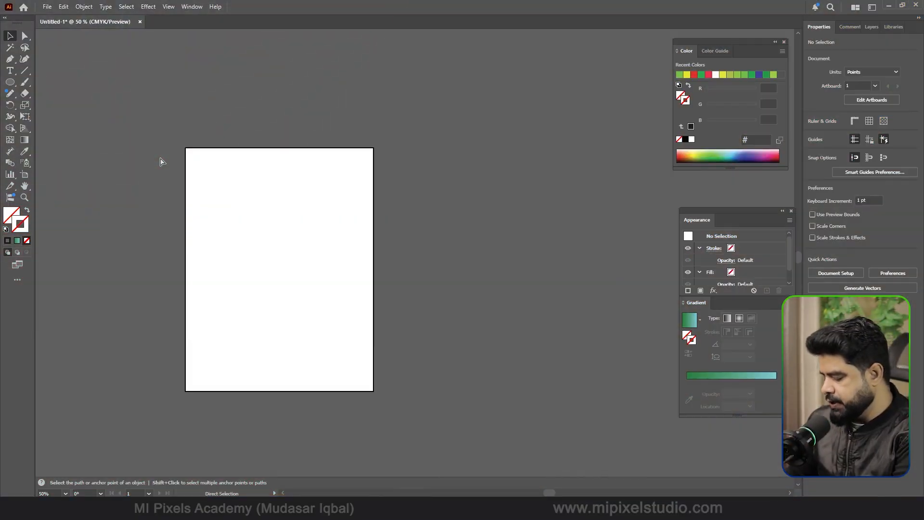
{"action": "key", "text": "ctrl+0"}
{"action": "key", "text": "v"}
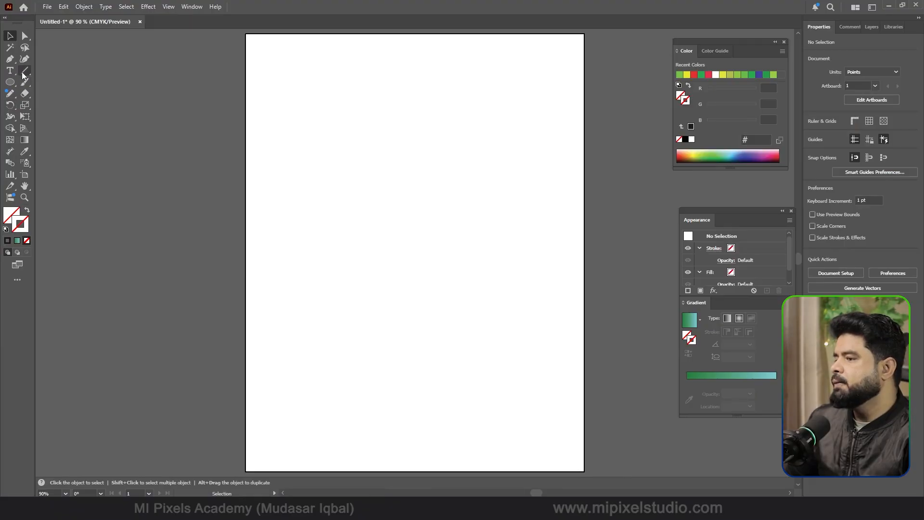
Draw three crossing wavy paths with the Pencil tool: one diagonal, one running down the artboard and one across its full width
{"action": "left_click", "coordinate": [10, 93]}
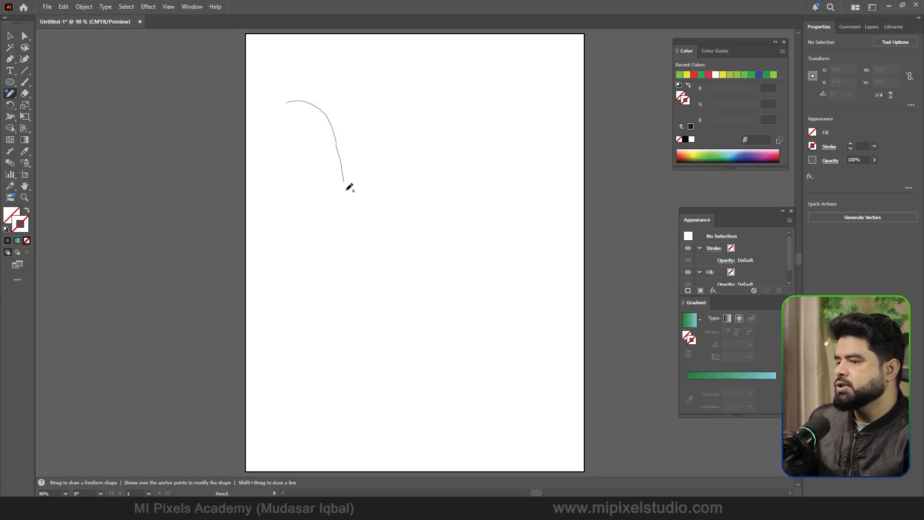
{"action": "mouse_move", "coordinate": [347, 190]}
{"action": "left_mouse_down"}
{"action": "mouse_move", "coordinate": [433, 289]}
{"action": "mouse_move", "coordinate": [607, 369]}
{"action": "mouse_move", "coordinate": [618, 403]}
{"action": "left_mouse_up"}
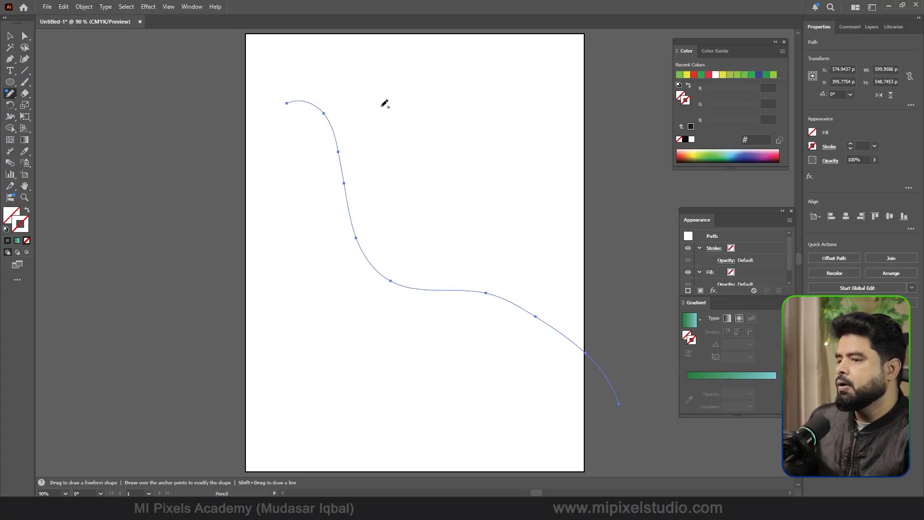
{"action": "mouse_move", "coordinate": [373, 76]}
{"action": "left_mouse_down"}
{"action": "mouse_move", "coordinate": [423, 139]}
{"action": "mouse_move", "coordinate": [382, 242]}
{"action": "mouse_move", "coordinate": [445, 375]}
{"action": "mouse_move", "coordinate": [367, 450]}
{"action": "mouse_move", "coordinate": [323, 444]}
{"action": "left_mouse_up"}
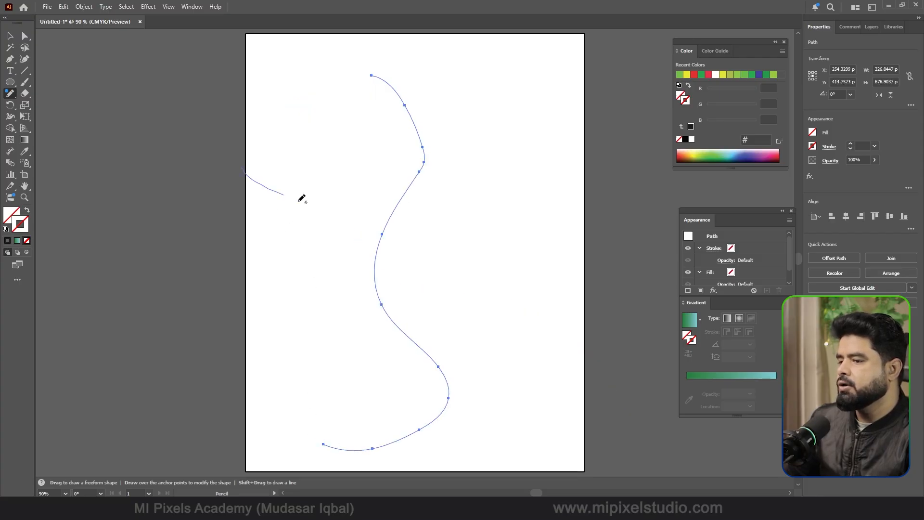
{"action": "mouse_move", "coordinate": [300, 200]}
{"action": "left_mouse_down"}
{"action": "mouse_move", "coordinate": [505, 206]}
{"action": "mouse_move", "coordinate": [633, 270]}
{"action": "mouse_move", "coordinate": [657, 266]}
{"action": "left_mouse_up"}
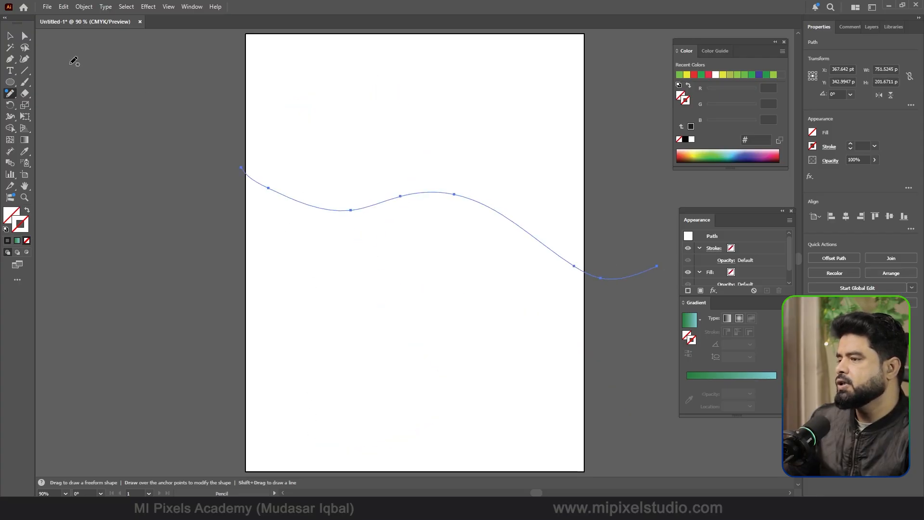
Apply the green-to-light-blue linear gradient to the strokes of all three wavy paths
{"action": "key", "text": "v"}
{"action": "mouse_move", "coordinate": [244, 59]}
{"action": "left_mouse_down"}
{"action": "mouse_move", "coordinate": [510, 345]}
{"action": "mouse_move", "coordinate": [528, 391]}
{"action": "left_mouse_up"}
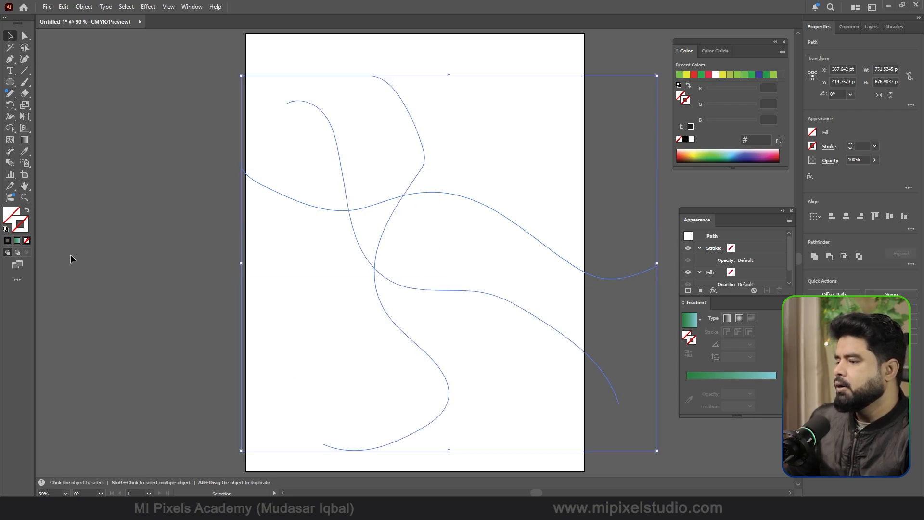
{"action": "left_click", "coordinate": [17, 240]}
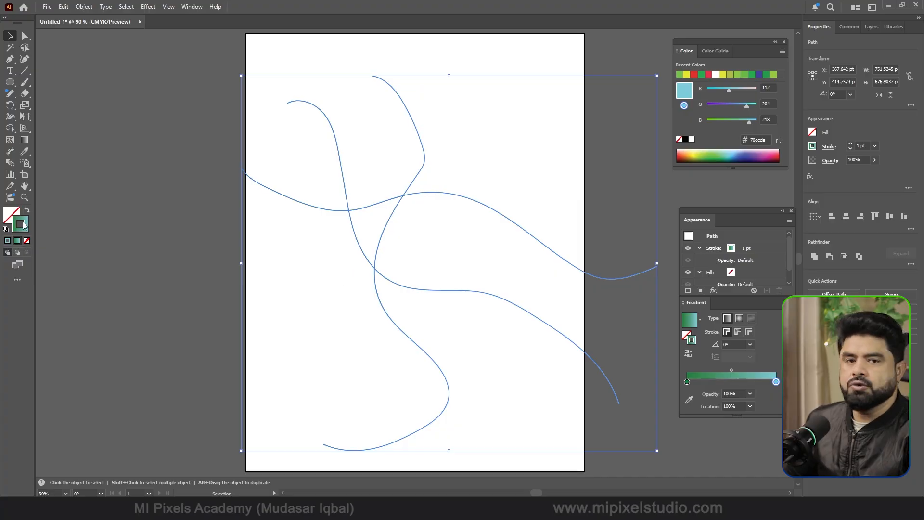
{"action": "left_click", "coordinate": [240, 287]}
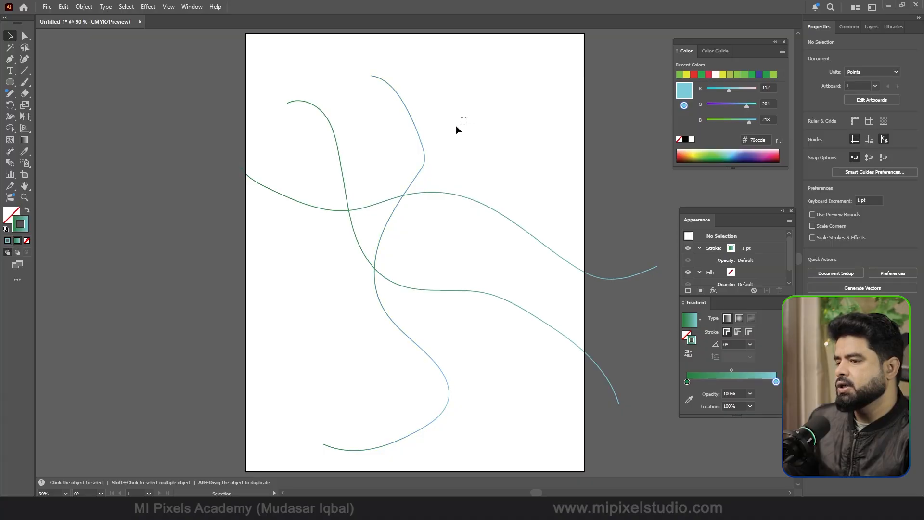
Recolor the stroke gradient of the wavy path running down the artboard, from dark red 9f0000 to yellow f6ff00
{"action": "left_click", "coordinate": [424, 154]}
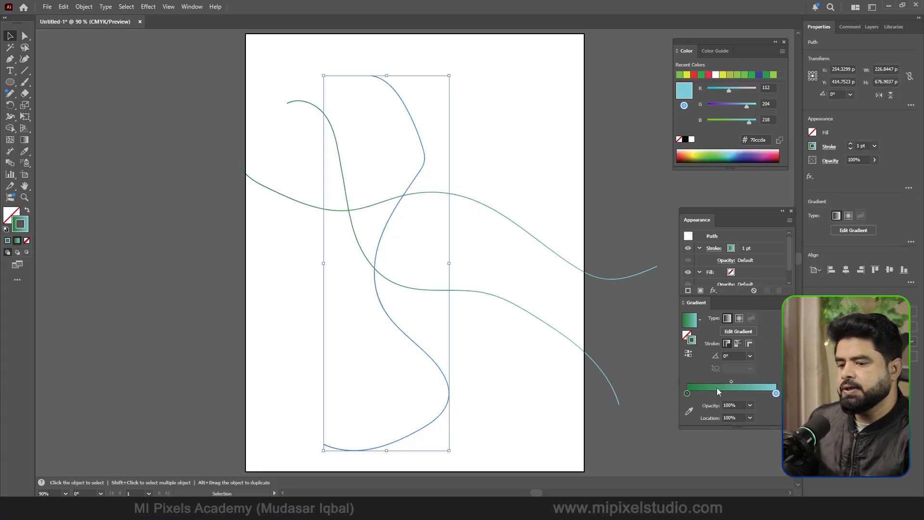
{"action": "double_click", "coordinate": [687, 394]}
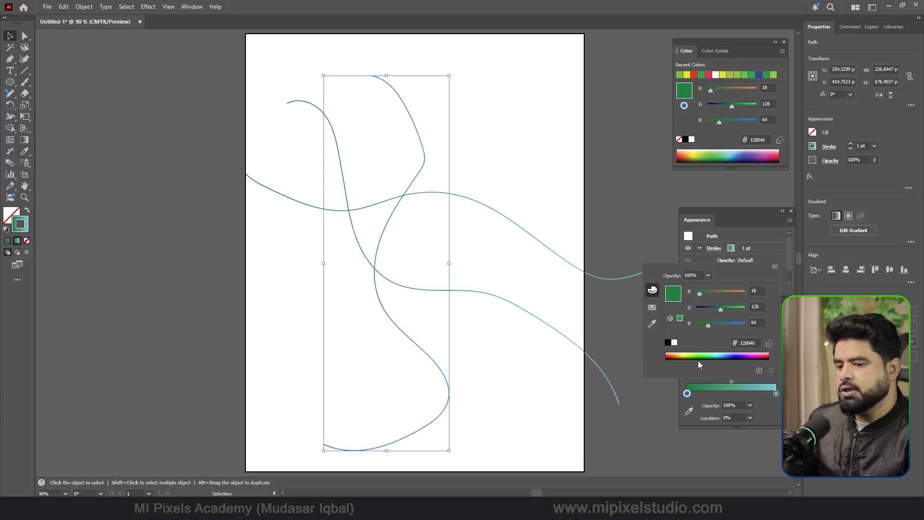
{"action": "left_click", "coordinate": [767, 358]}
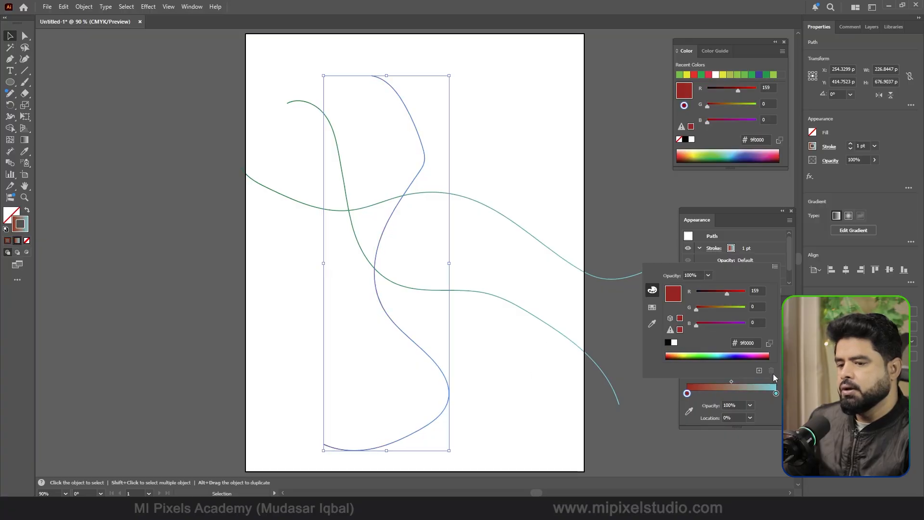
{"action": "left_click", "coordinate": [775, 393]}
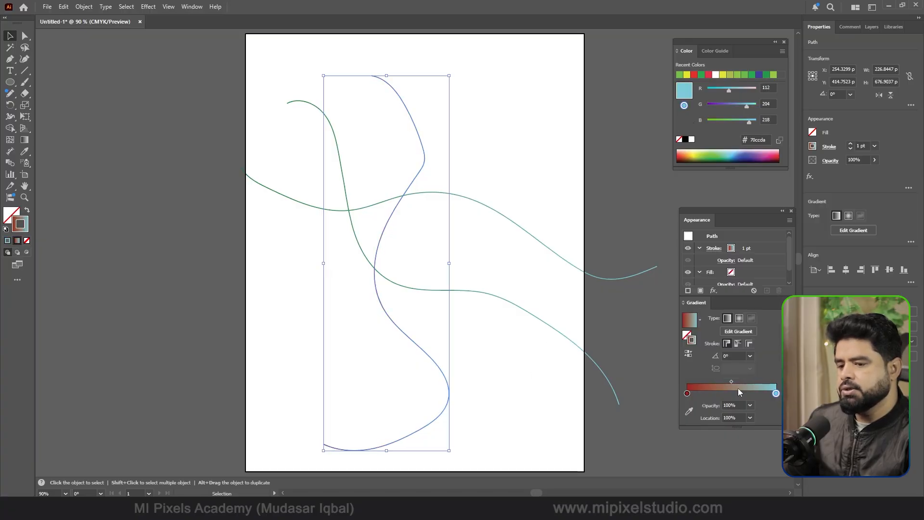
{"action": "double_click", "coordinate": [775, 393]}
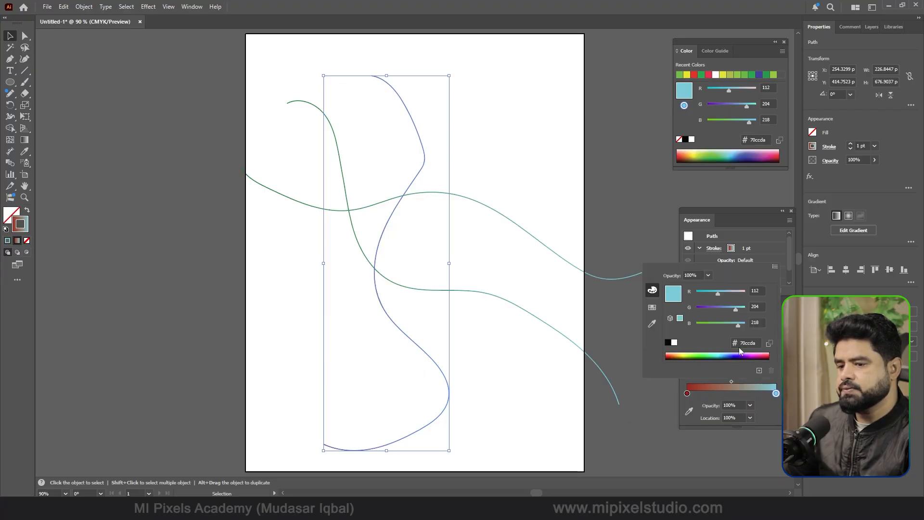
{"action": "left_click", "coordinate": [682, 356]}
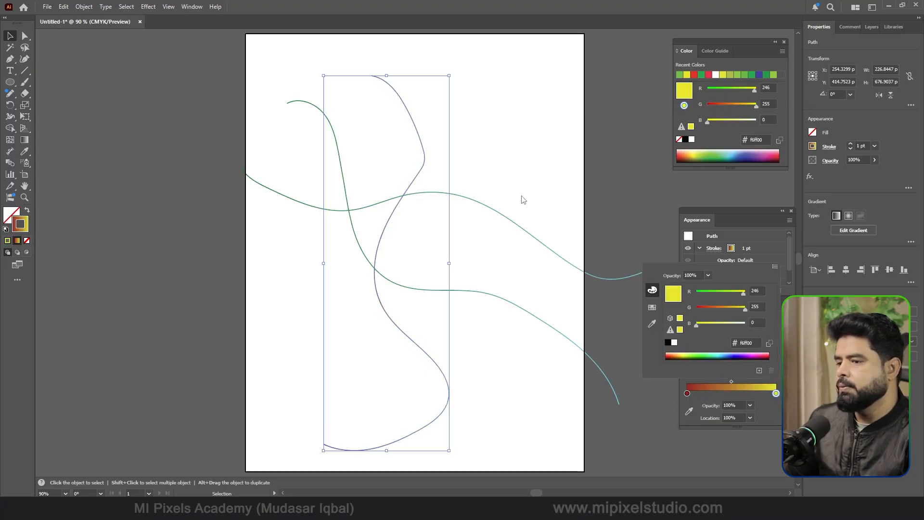
Change the green start of the horizontal wavy path's stroke gradient to blue 0017bf
{"action": "left_click", "coordinate": [533, 223]}
{"action": "left_click", "coordinate": [530, 234]}
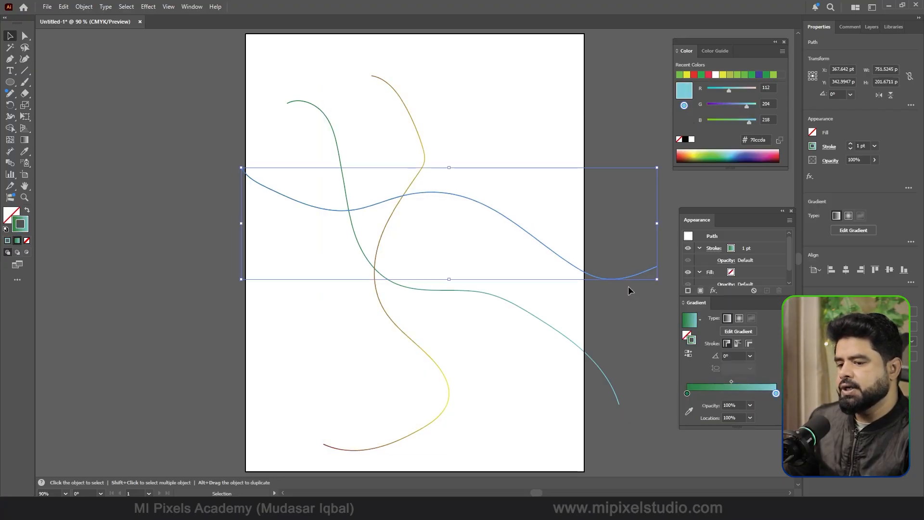
{"action": "left_click", "coordinate": [687, 393]}
{"action": "double_click", "coordinate": [687, 393]}
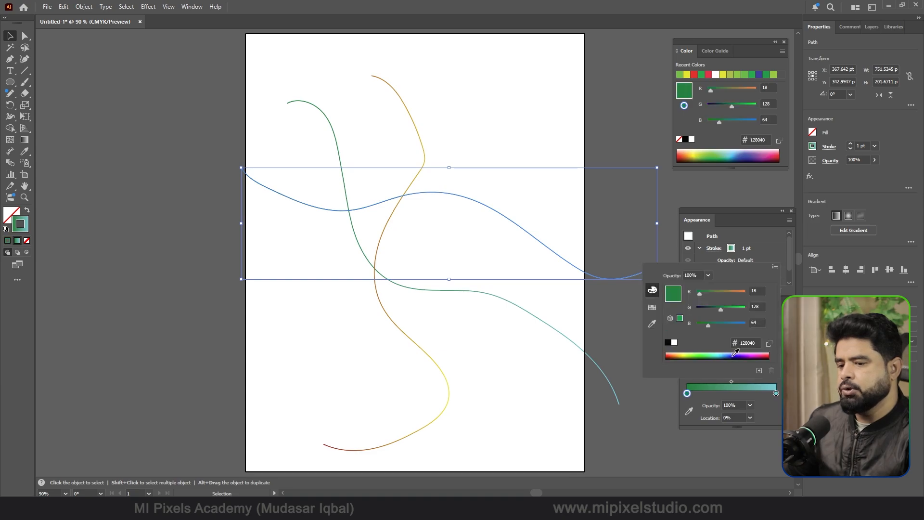
{"action": "left_click", "coordinate": [736, 357]}
Make a blend from all three wavy paths
{"action": "left_click_drag", "start_coordinate": [511, 115], "coordinate": [322, 262]}
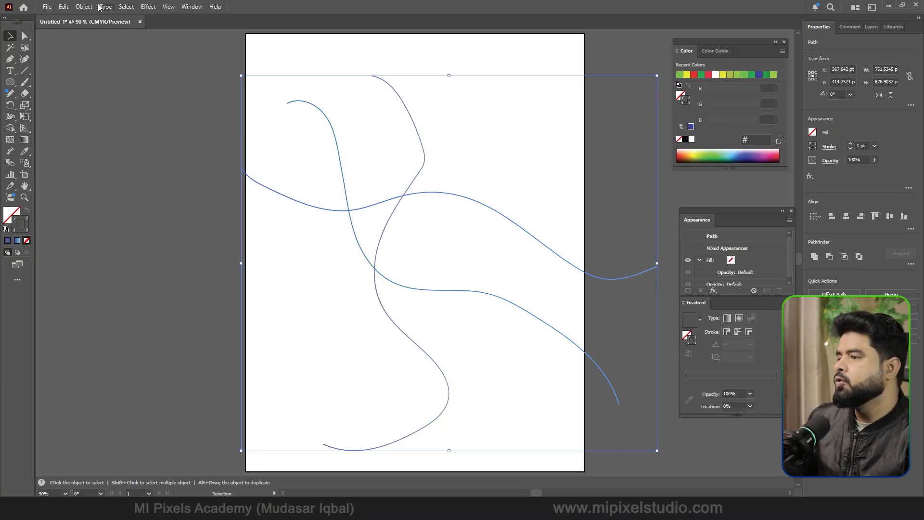
{"action": "left_click", "coordinate": [84, 7]}
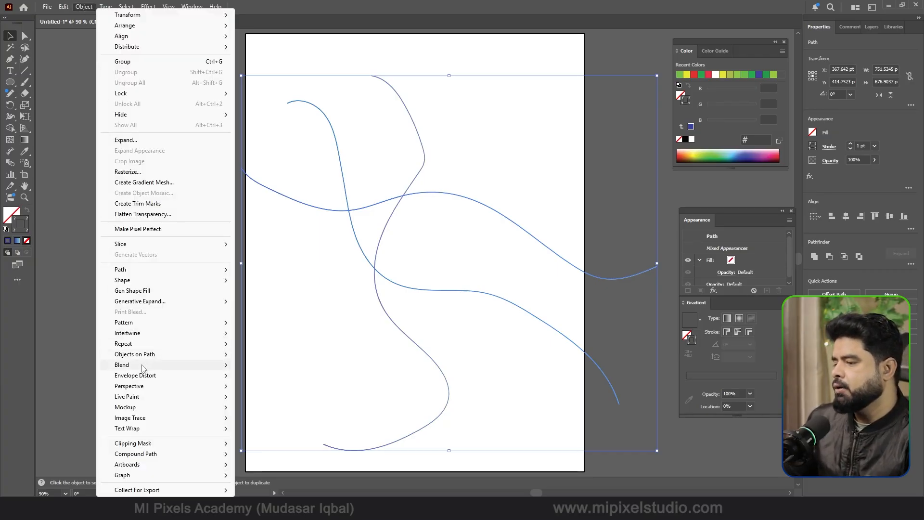
{"action": "mouse_move", "coordinate": [163, 368]}
{"action": "left_click", "coordinate": [258, 365]}
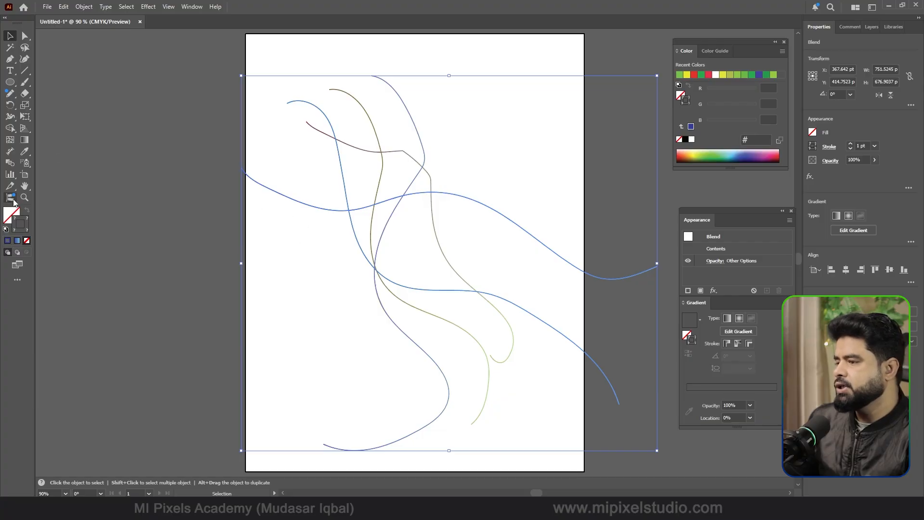
Set the blend spacing to Specified Steps and raise the step count to at least 80 so the lines form dense ribbons
{"action": "double_click", "coordinate": [11, 163]}
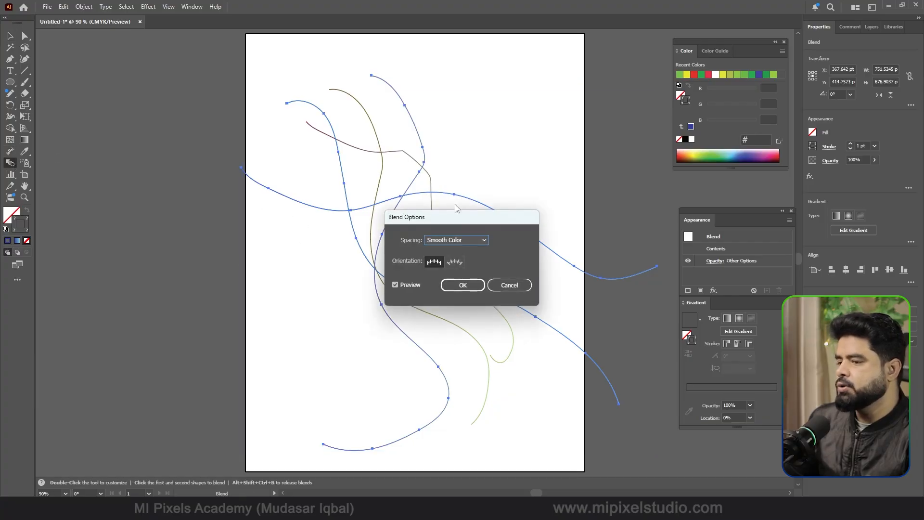
{"action": "left_click_drag", "start_coordinate": [458, 223], "coordinate": [251, 202]}
{"action": "left_click", "coordinate": [249, 218]}
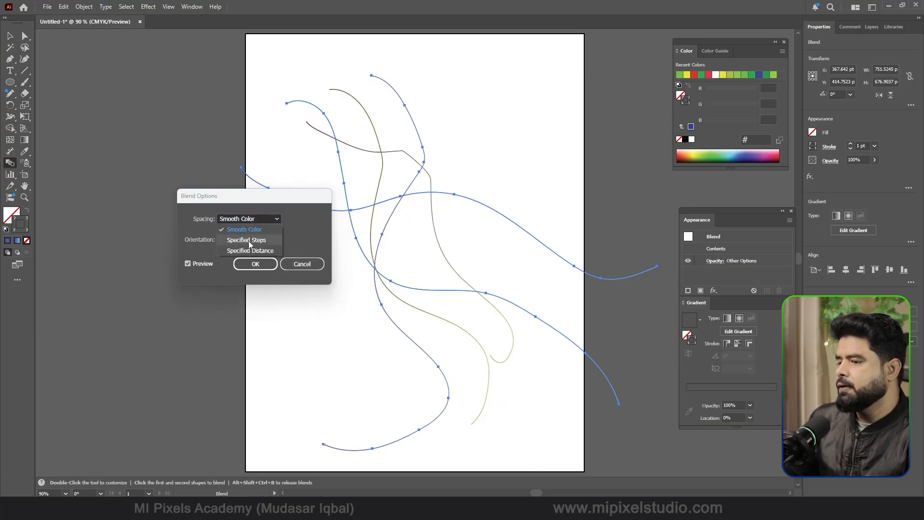
{"action": "left_click", "coordinate": [248, 241]}
{"action": "scroll", "coordinate": [304, 219], "scroll_direction": "up", "scroll_amount": 18}
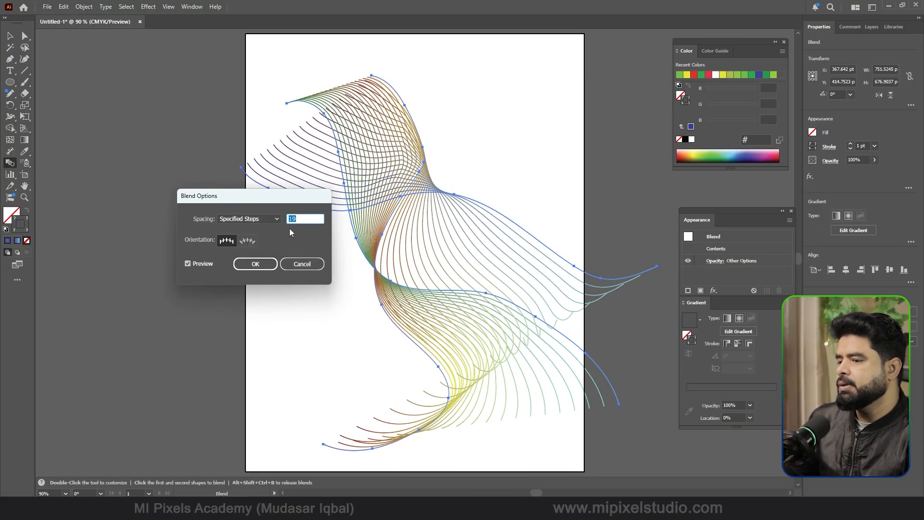
{"action": "scroll", "coordinate": [298, 221], "scroll_direction": "up", "scroll_amount": 20}
{"action": "scroll", "coordinate": [298, 221], "scroll_direction": "up", "scroll_amount": 18}
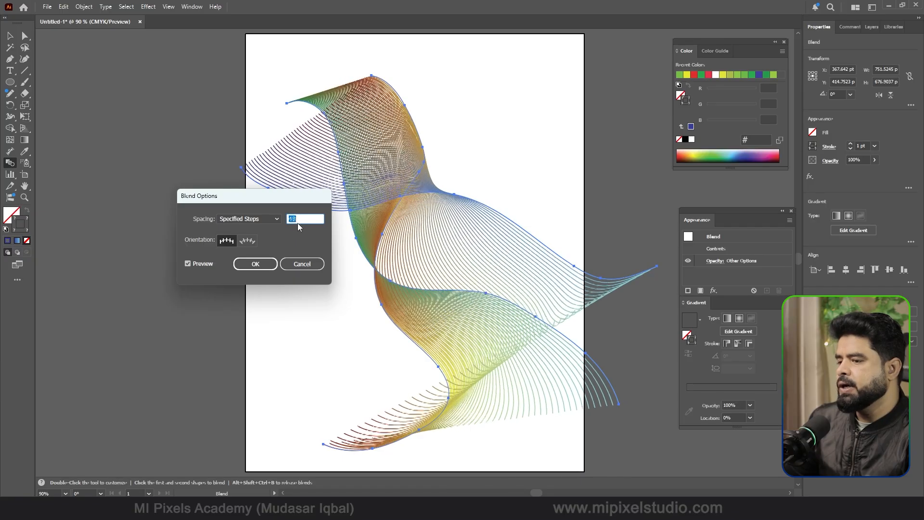
{"action": "scroll", "coordinate": [296, 224], "scroll_direction": "up", "scroll_amount": 20}
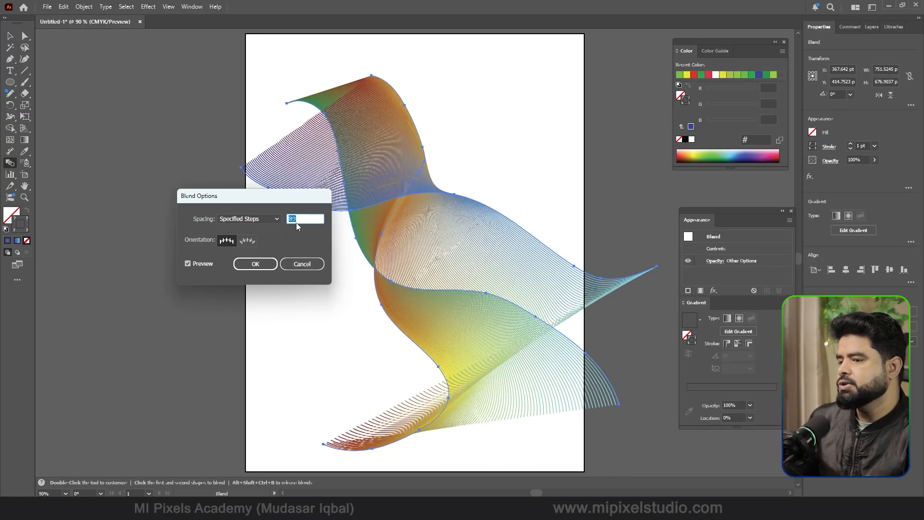
{"action": "left_click", "coordinate": [255, 263]}
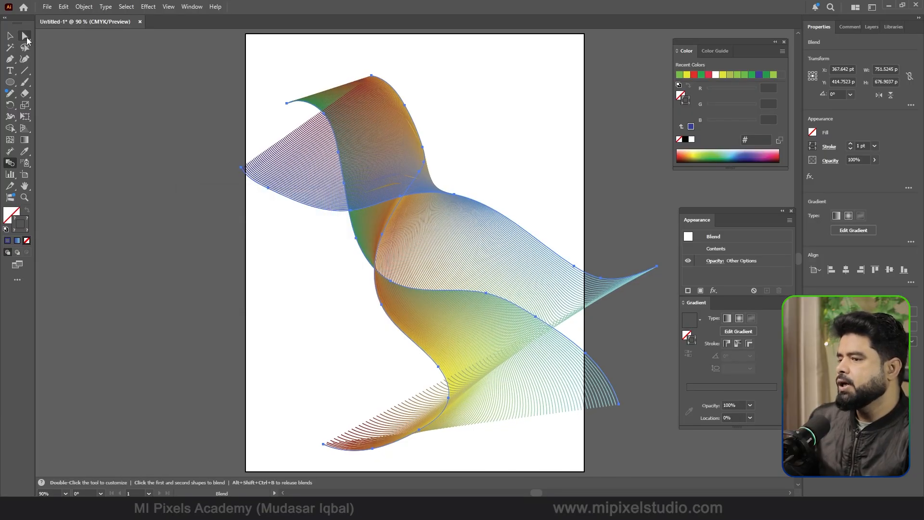
Reshape the blend by pulling the blue path's end anchor outward off the artboard and the green path's upper anchor toward the artboard's corner
{"action": "left_click", "coordinate": [26, 37]}
{"action": "left_click_drag", "start_coordinate": [241, 172], "coordinate": [147, 218]}
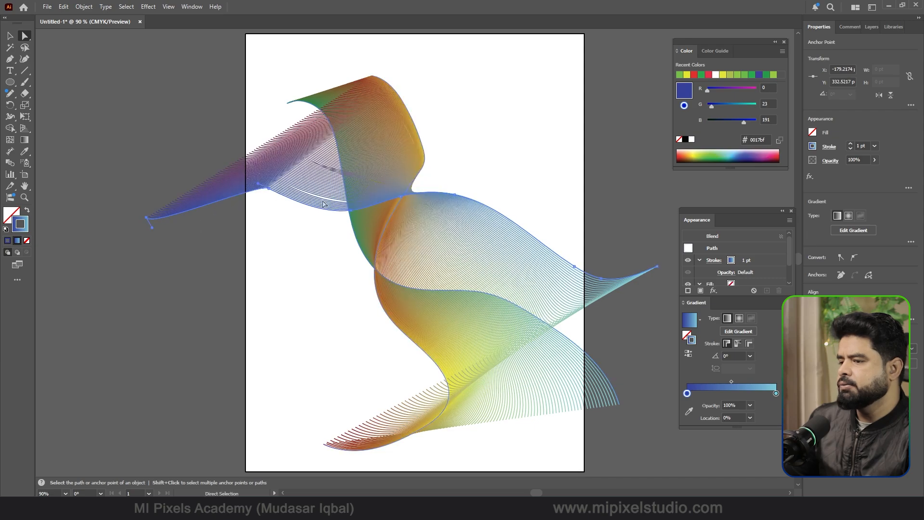
{"action": "left_click", "coordinate": [287, 104]}
{"action": "left_click_drag", "start_coordinate": [287, 103], "coordinate": [263, 43]}
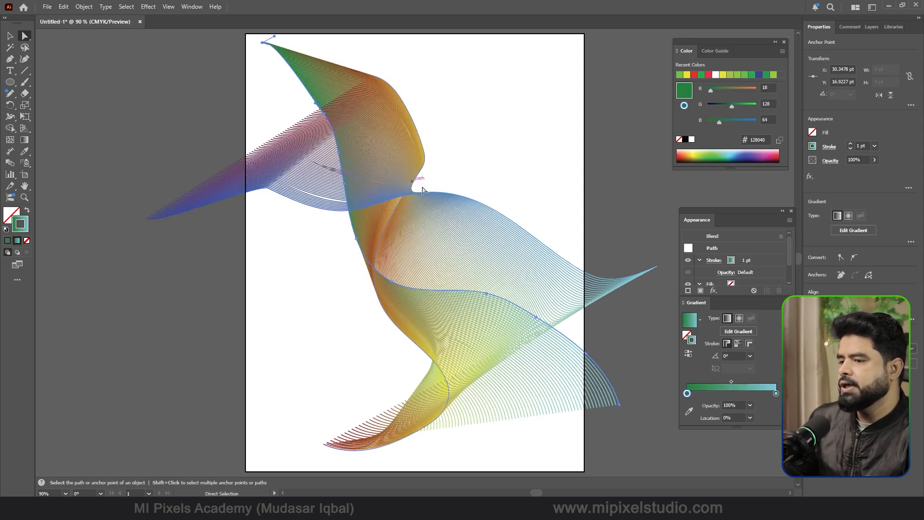
Rotate the whole blend to 254.28° and enlarge it to about 1478 × 1590 pt
{"action": "left_click", "coordinate": [441, 193]}
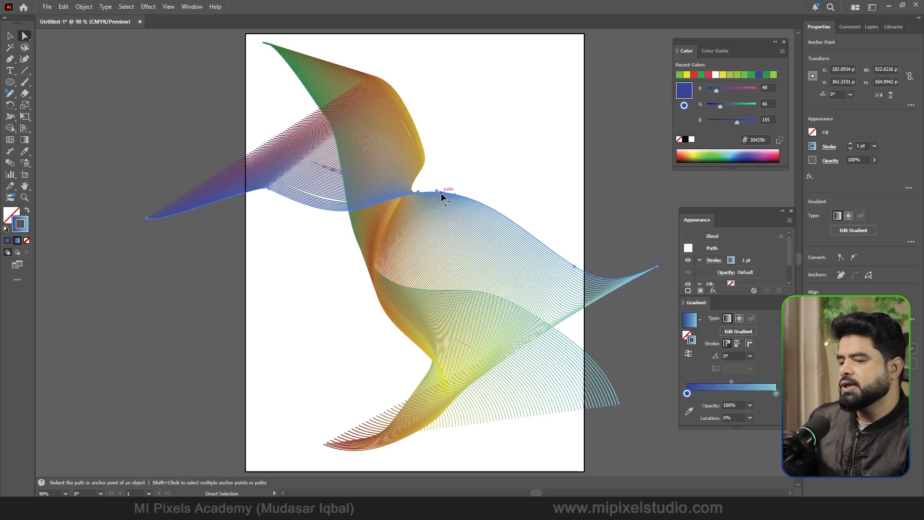
{"action": "left_click", "coordinate": [9, 35]}
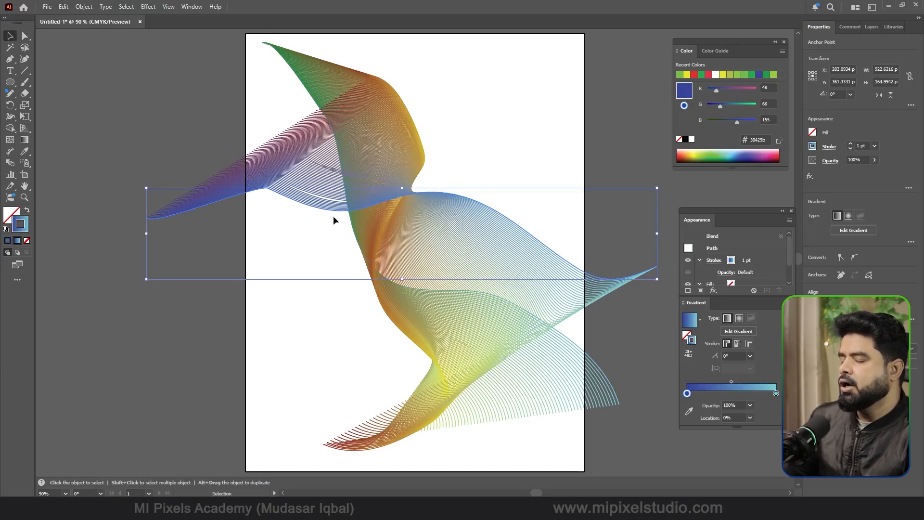
{"action": "scroll", "coordinate": [310, 219], "scroll_direction": "down", "scroll_amount": 2}
{"action": "left_click", "coordinate": [382, 215]}
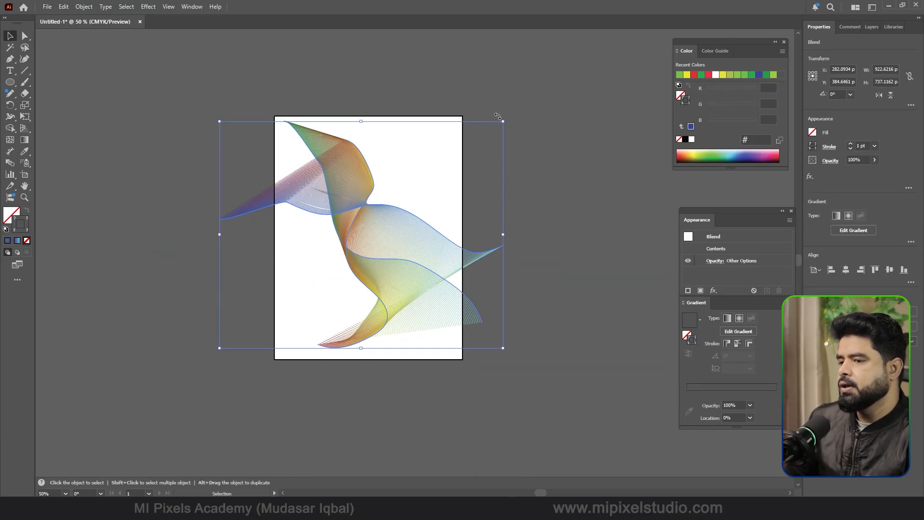
{"action": "left_click_drag", "start_coordinate": [510, 120], "coordinate": [517, 477]}
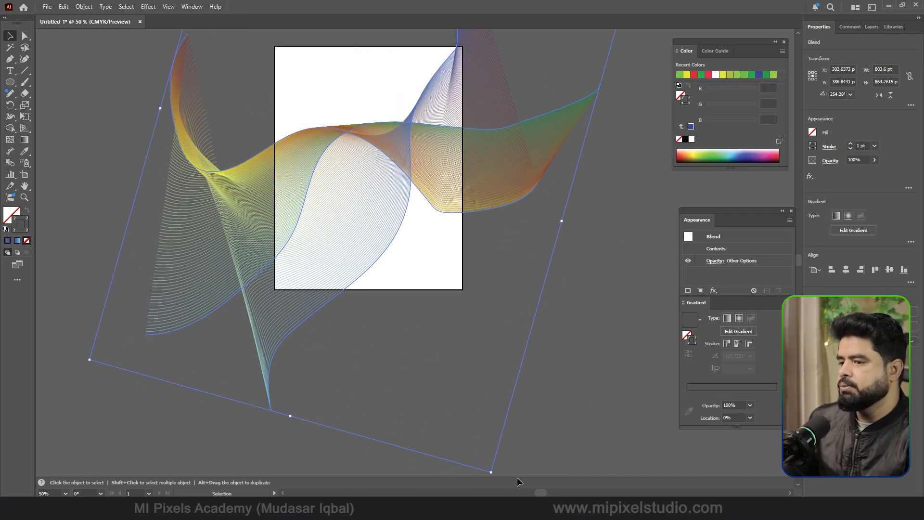
Look over the enlarged ribbon artwork and delete the blend from the document
{"action": "left_click", "coordinate": [588, 313]}
{"action": "scroll", "coordinate": [322, 184], "scroll_direction": "up", "scroll_amount": 3}
{"action": "scroll", "coordinate": [330, 221], "scroll_direction": "down", "scroll_amount": 5}
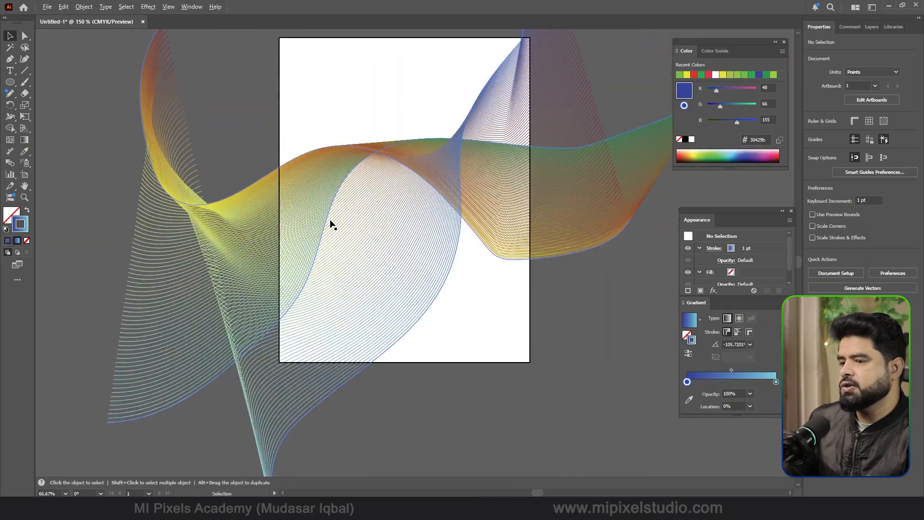
{"action": "scroll", "coordinate": [414, 180], "scroll_direction": "up", "scroll_amount": 1}
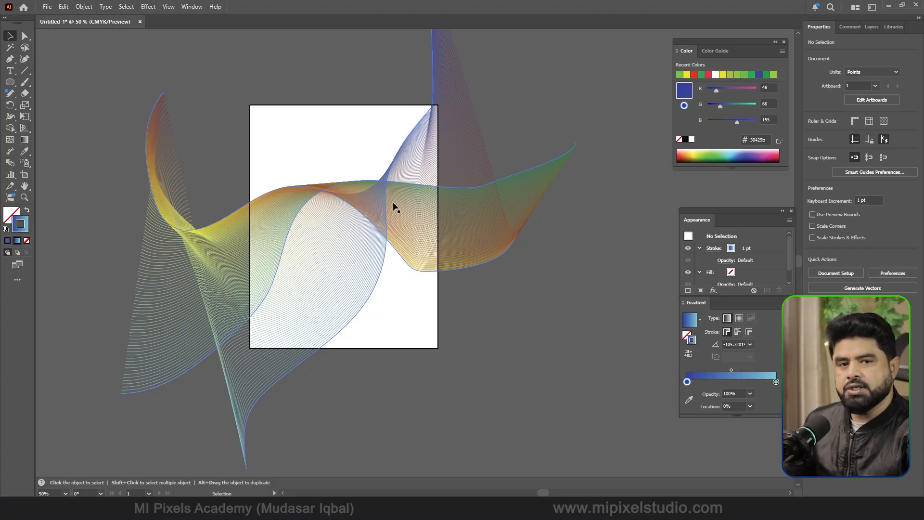
{"action": "left_click", "coordinate": [367, 205]}
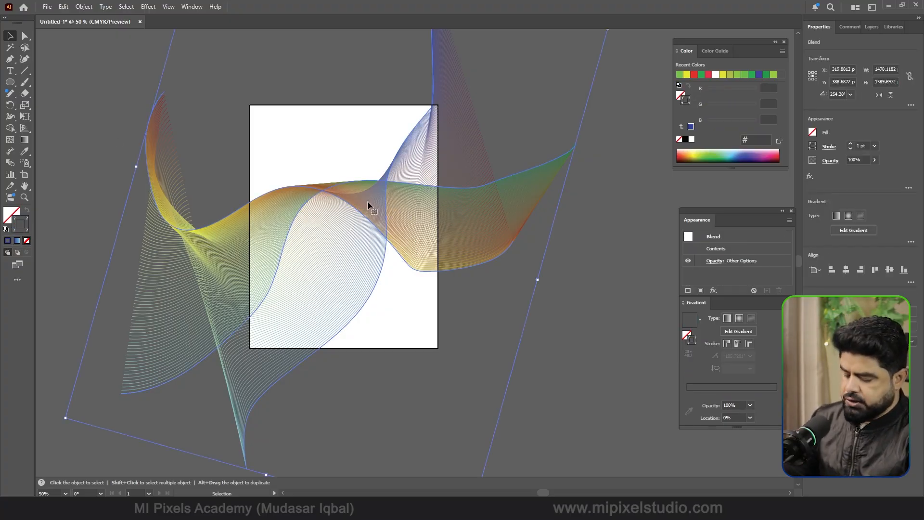
{"action": "key", "text": "Delete"}
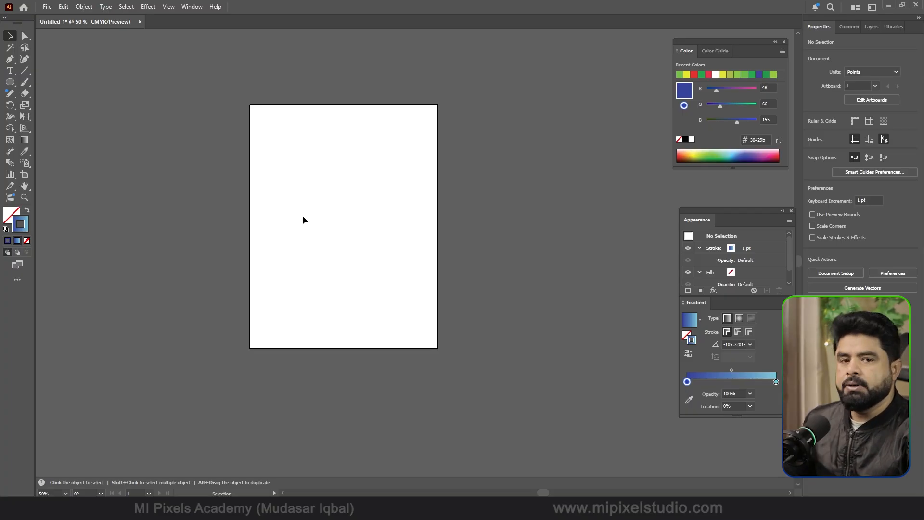
Draw a star about 220 × 210 pt beside the artboard and give it the blue-to-light-blue gradient fill with no stroke
{"action": "left_click_drag", "start_coordinate": [10, 82], "coordinate": [48, 128]}
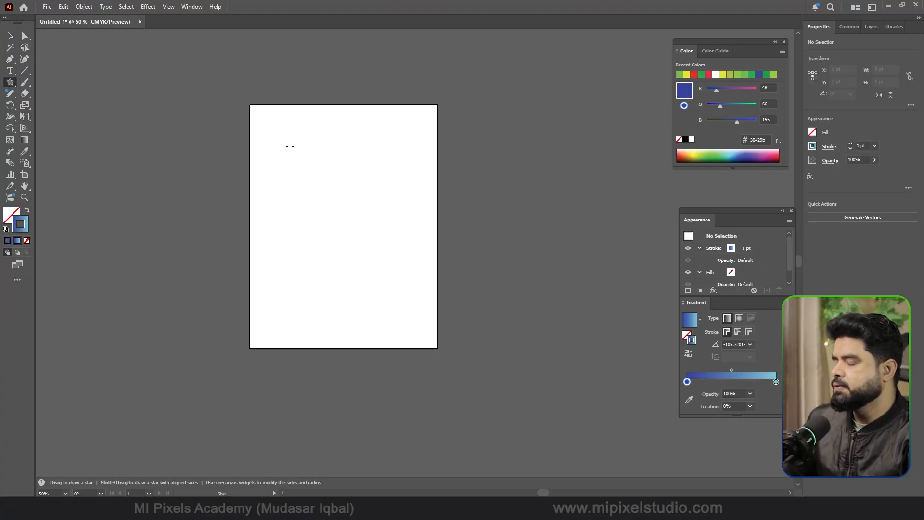
{"action": "mouse_move", "coordinate": [195, 141]}
{"action": "left_mouse_down"}
{"action": "mouse_move", "coordinate": [243, 161]}
{"action": "mouse_move", "coordinate": [220, 164]}
{"action": "left_mouse_up"}
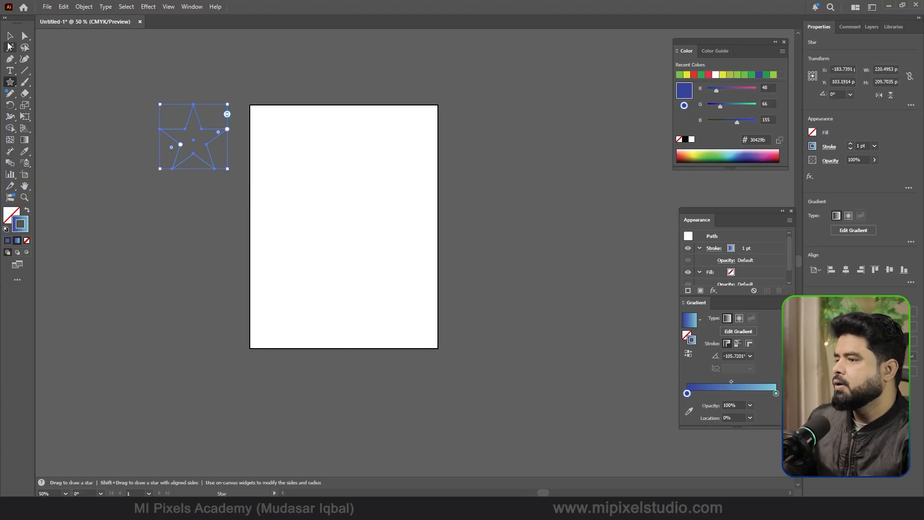
{"action": "left_click", "coordinate": [10, 46]}
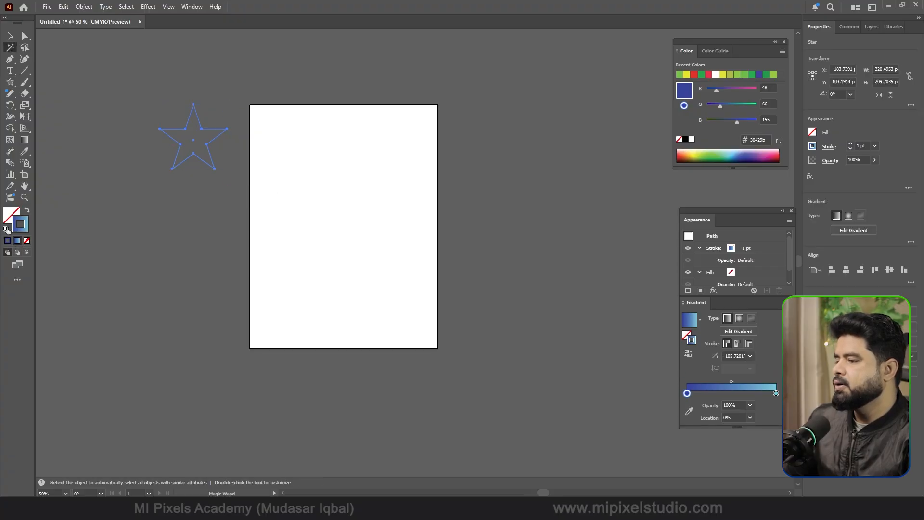
{"action": "left_click", "coordinate": [10, 217]}
{"action": "left_click", "coordinate": [9, 244]}
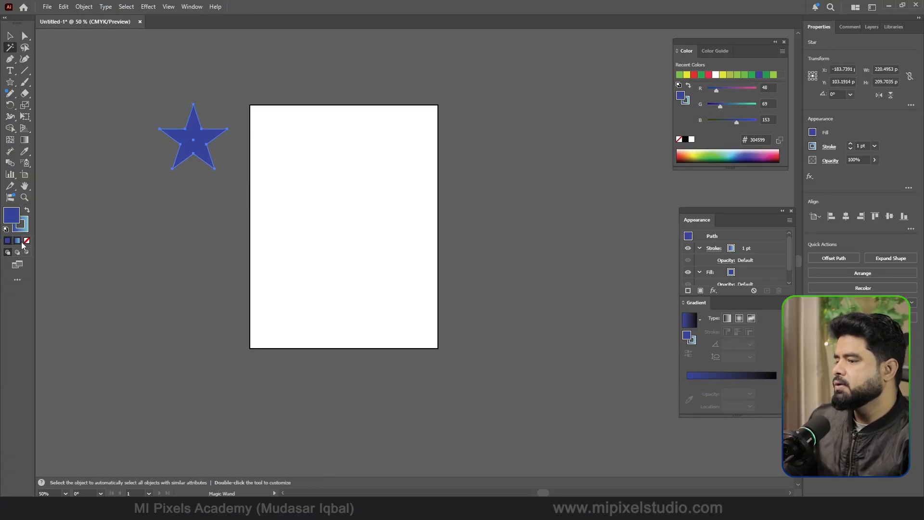
{"action": "left_click", "coordinate": [18, 241]}
{"action": "left_click", "coordinate": [27, 240]}
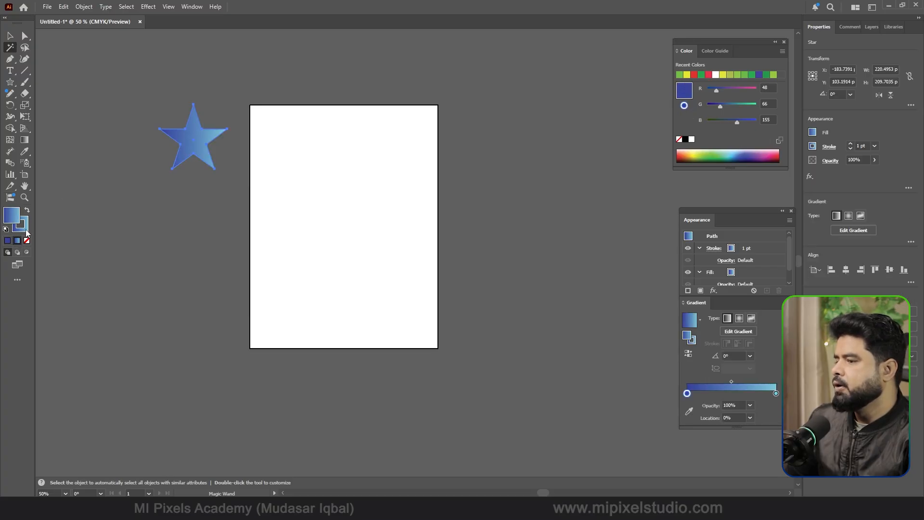
Duplicate the star straight below the original and shrink the copy to about 69 × 65 pt
{"action": "left_click", "coordinate": [12, 37]}
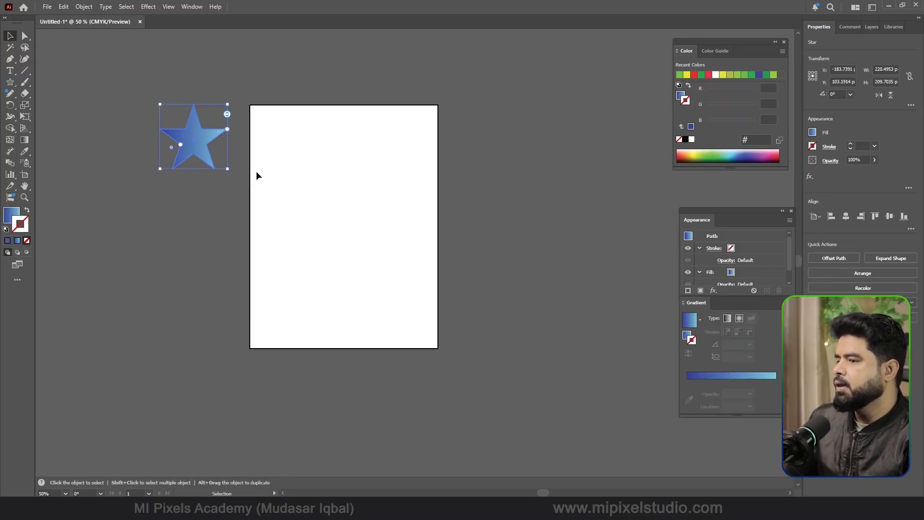
{"action": "left_click_drag", "start_coordinate": [203, 143], "coordinate": [201, 282]}
{"action": "scroll", "coordinate": [195, 267], "scroll_direction": "up", "scroll_amount": 2}
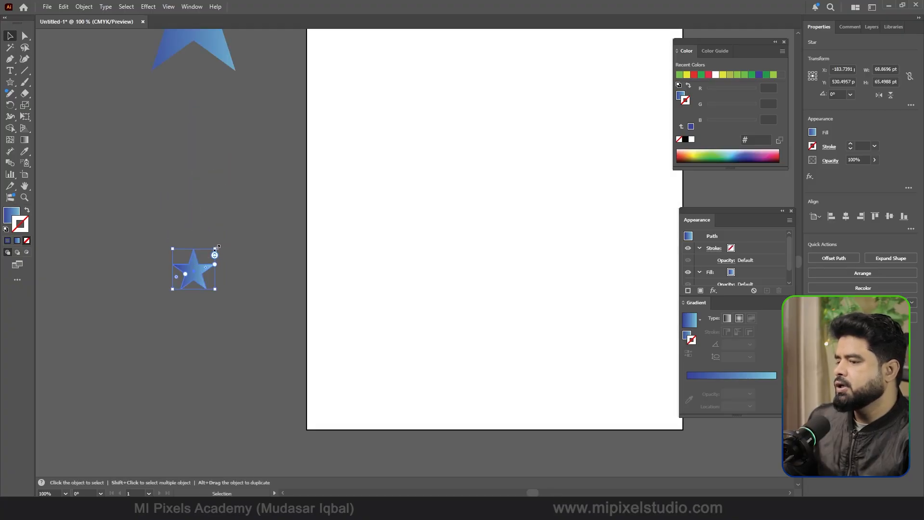
Rotate the small star to 315°
{"action": "left_click_drag", "start_coordinate": [215, 244], "coordinate": [212, 317]}
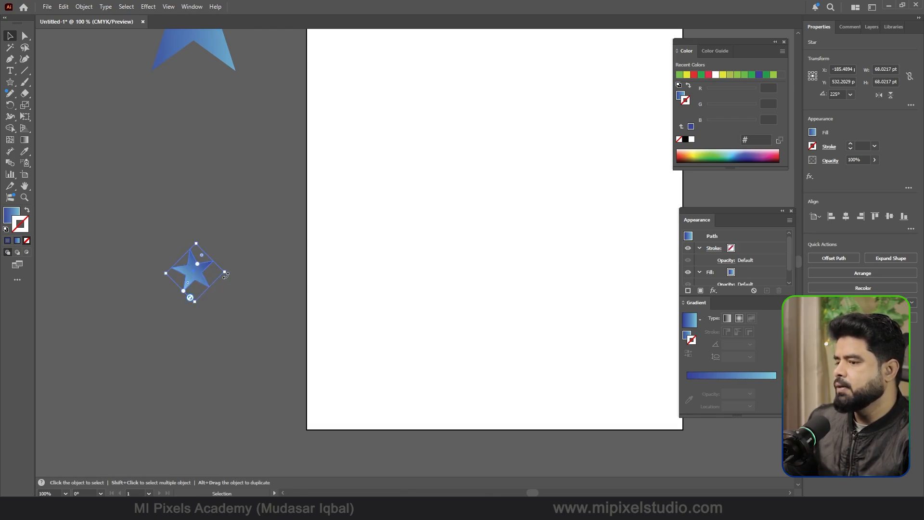
{"action": "mouse_move", "coordinate": [227, 274]}
{"action": "left_mouse_down"}
{"action": "mouse_move", "coordinate": [230, 254]}
{"action": "mouse_move", "coordinate": [218, 270]}
{"action": "left_mouse_up"}
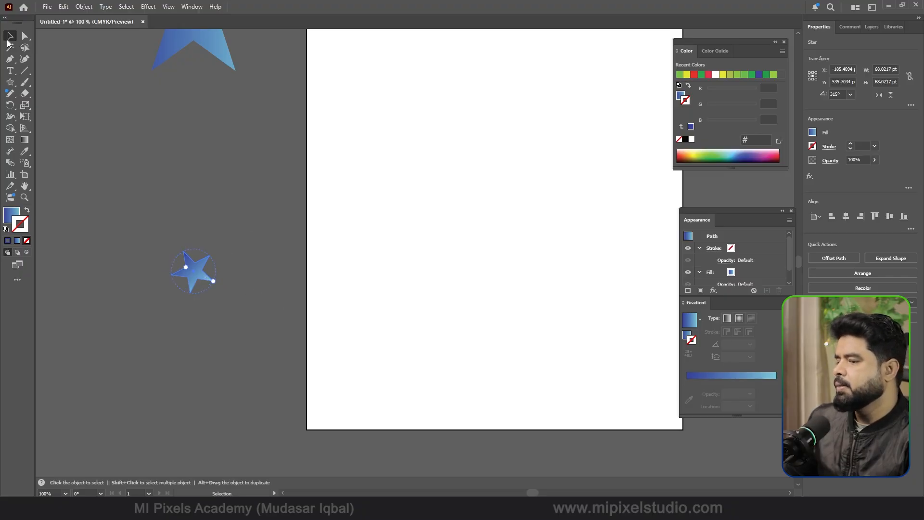
{"action": "left_click", "coordinate": [243, 258]}
Recolor the small star's gradient to run from orange-red #df4a00 to green #67ff5f
{"action": "left_click", "coordinate": [192, 272]}
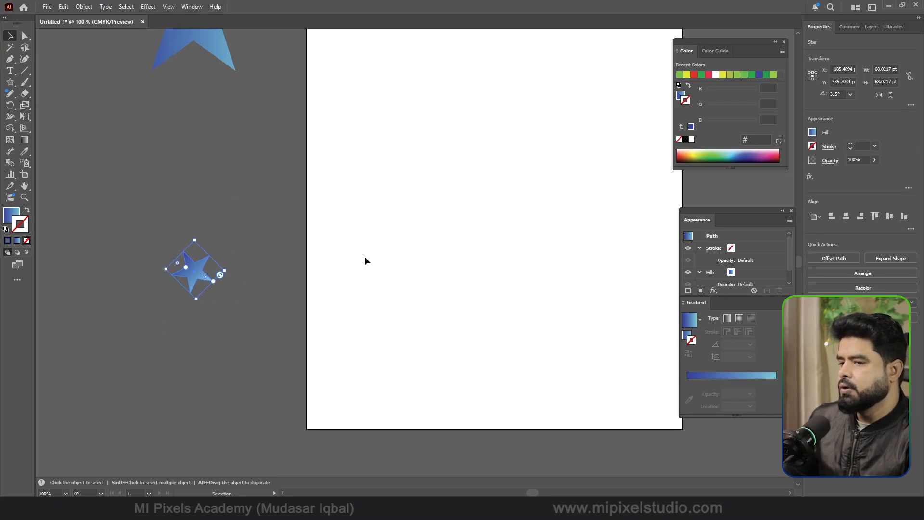
{"action": "left_click", "coordinate": [687, 335]}
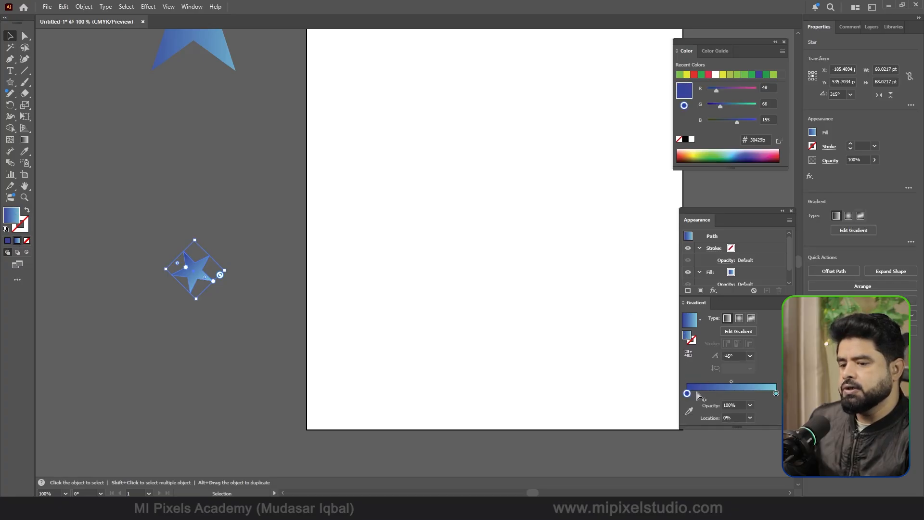
{"action": "double_click", "coordinate": [686, 393]}
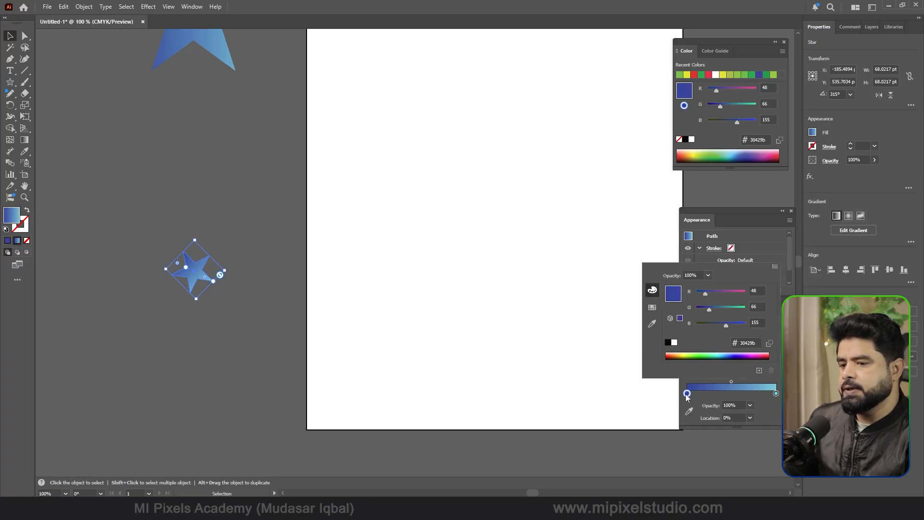
{"action": "left_click", "coordinate": [671, 356]}
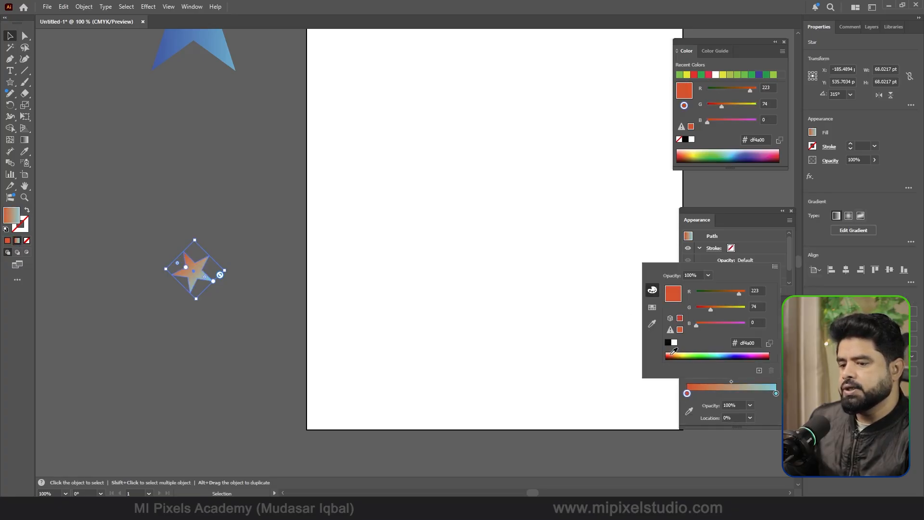
{"action": "double_click", "coordinate": [776, 393]}
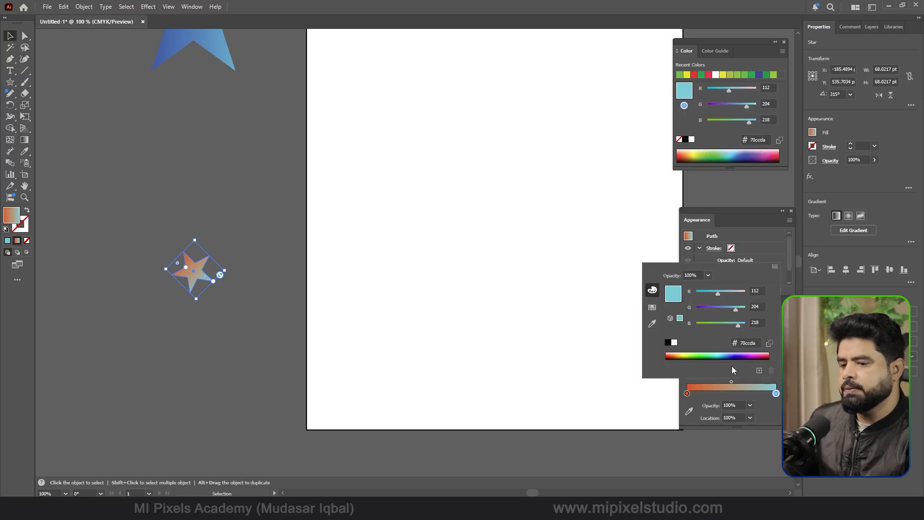
{"action": "left_click", "coordinate": [703, 354]}
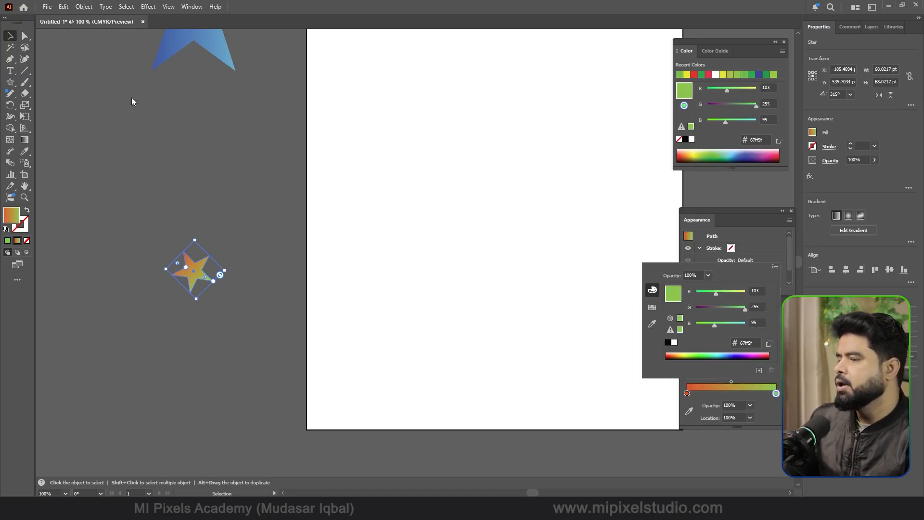
Select both stars and make a blend between them
{"action": "left_click", "coordinate": [12, 37]}
{"action": "scroll", "coordinate": [230, 260], "scroll_direction": "down", "scroll_amount": 2}
{"action": "left_click_drag", "start_coordinate": [164, 119], "coordinate": [262, 296]}
{"action": "left_click", "coordinate": [82, 7]}
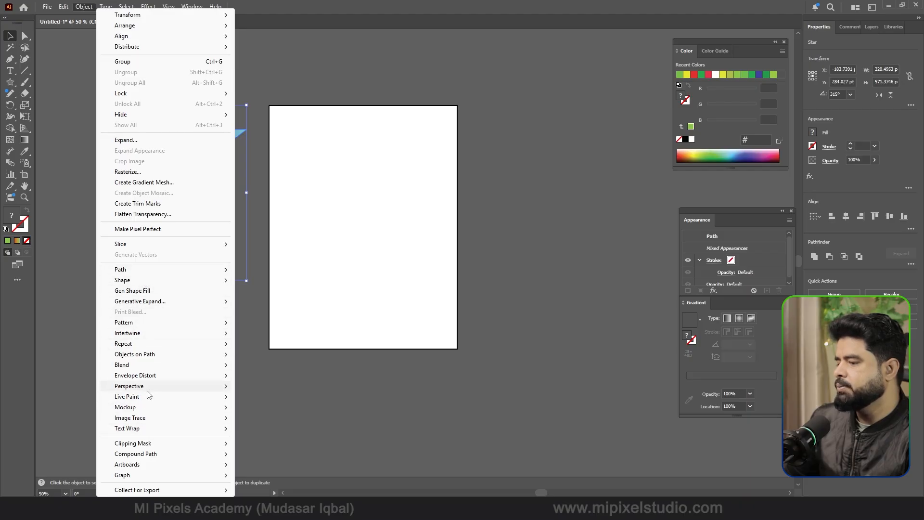
{"action": "mouse_move", "coordinate": [137, 365]}
{"action": "left_click", "coordinate": [277, 368]}
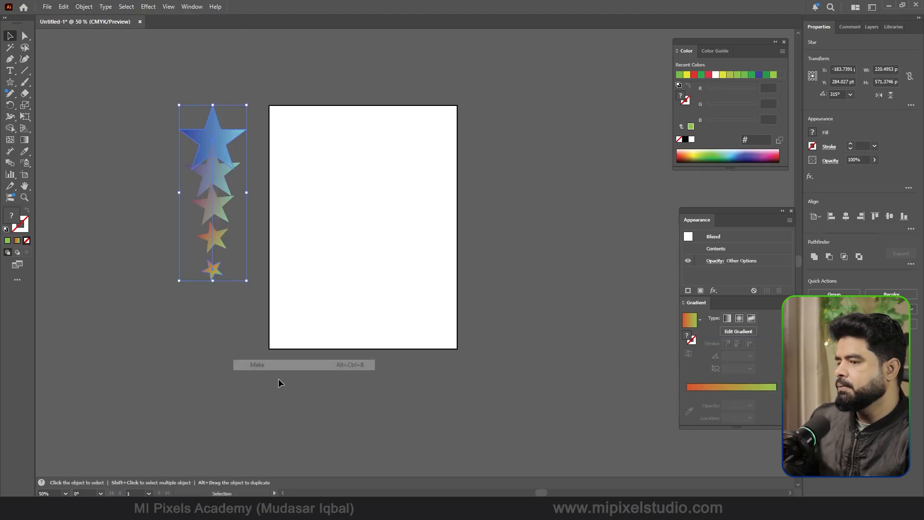
Set the star blend's spacing to Specified Steps with 200 steps
{"action": "double_click", "coordinate": [10, 162]}
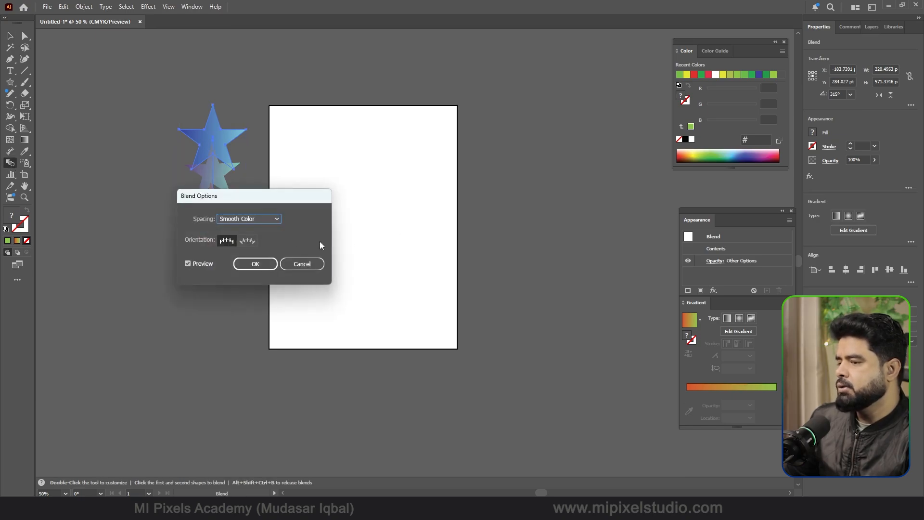
{"action": "left_click", "coordinate": [257, 220]}
{"action": "left_click", "coordinate": [255, 239]}
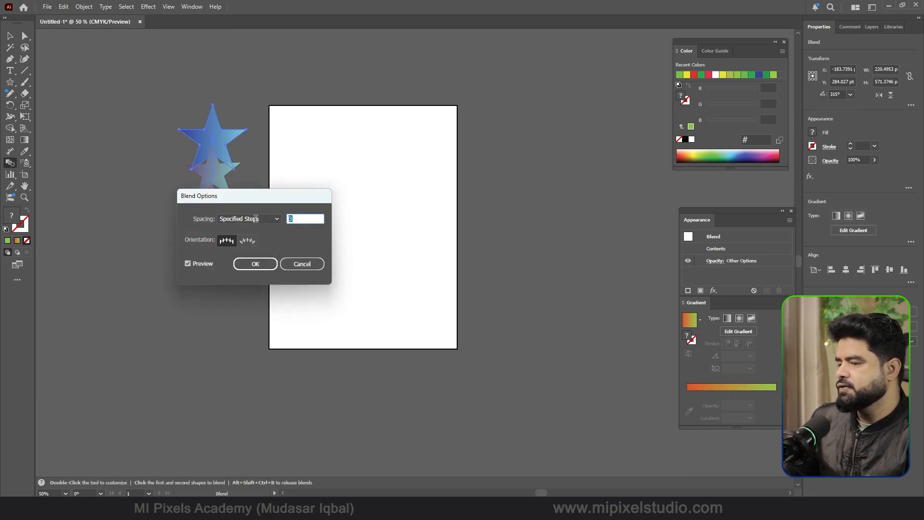
{"action": "left_click", "coordinate": [320, 219]}
{"action": "type", "text": "00"}
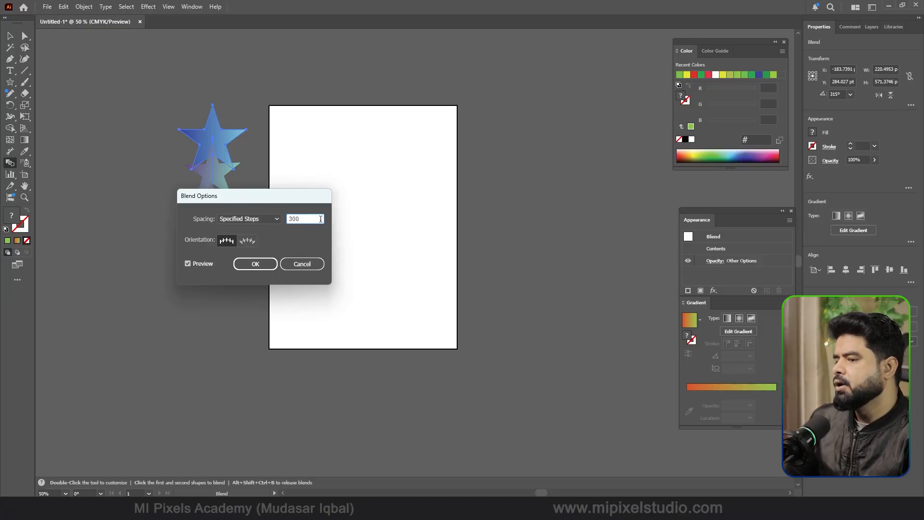
{"action": "key", "text": "BackSpace"}
{"action": "key", "text": "BackSpace"}
{"action": "key", "text": "BackSpace"}
{"action": "type", "text": "2"}
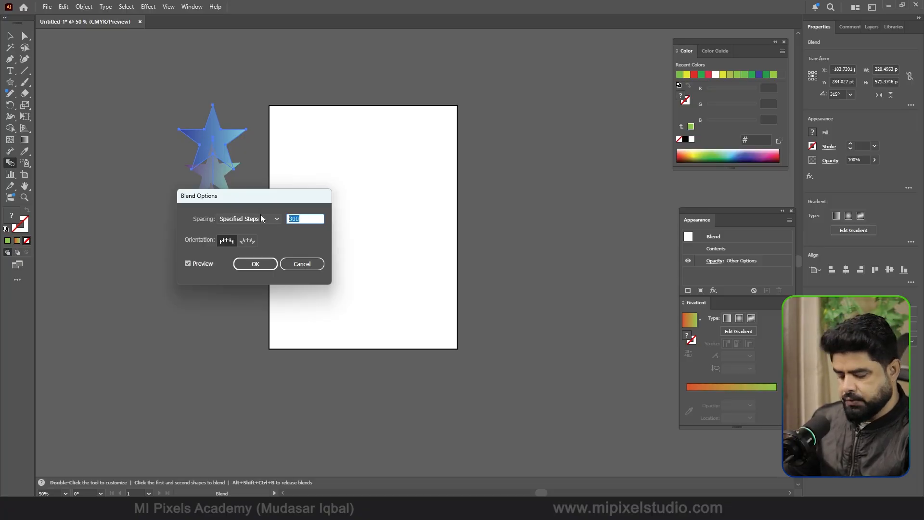
{"action": "type", "text": "00"}
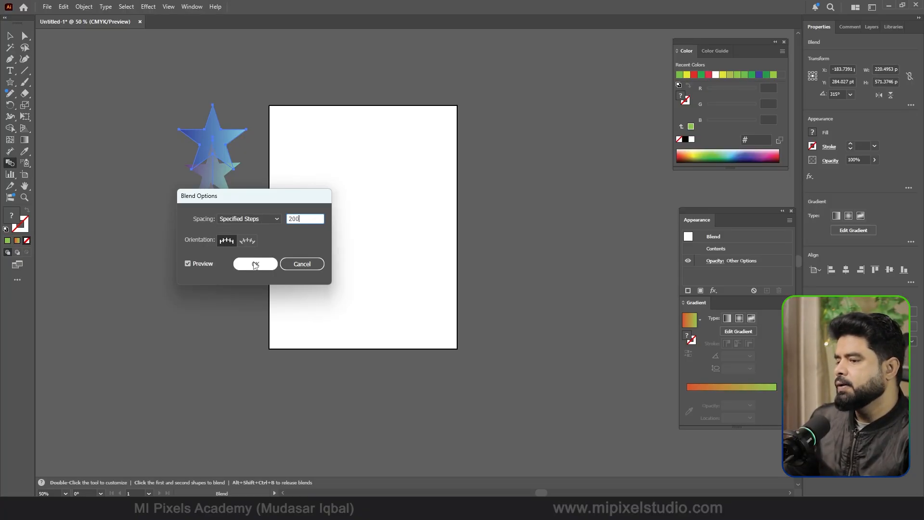
{"action": "left_click", "coordinate": [255, 263]}
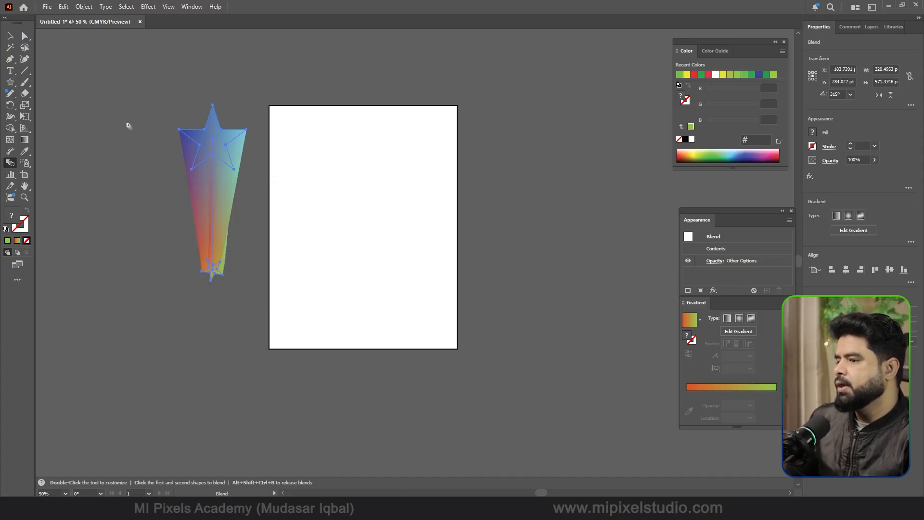
Move the blend farther from the artboard and draw a looping freehand path about 1178 × 772 pt across the artboard with the Pencil tool
{"action": "key", "text": "v"}
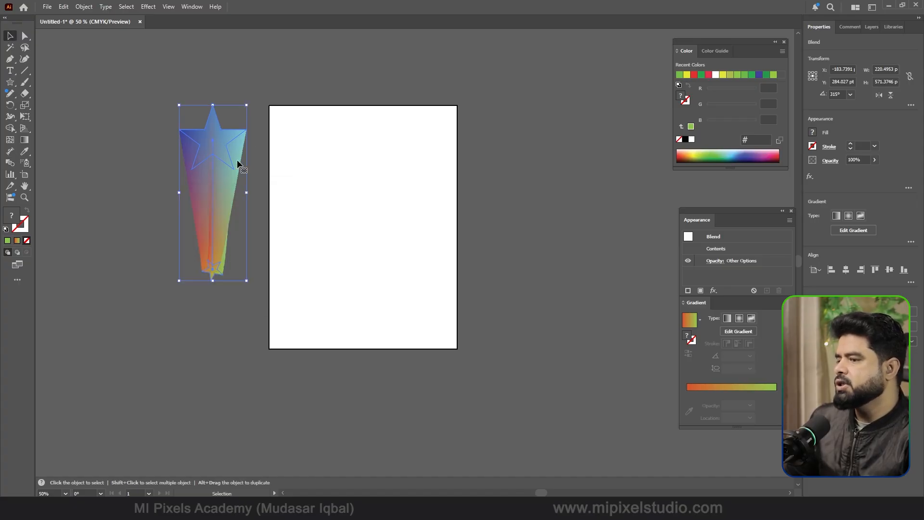
{"action": "left_click_drag", "start_coordinate": [227, 146], "coordinate": [151, 134]}
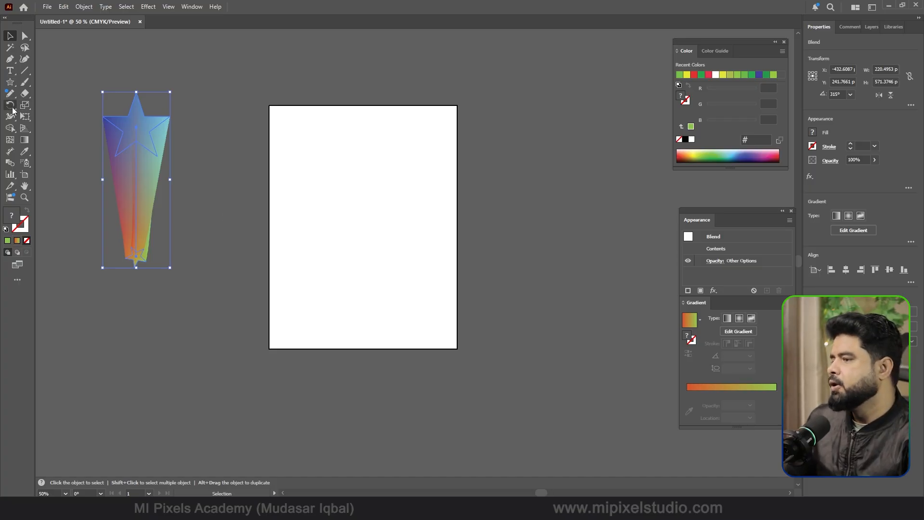
{"action": "left_click", "coordinate": [11, 95]}
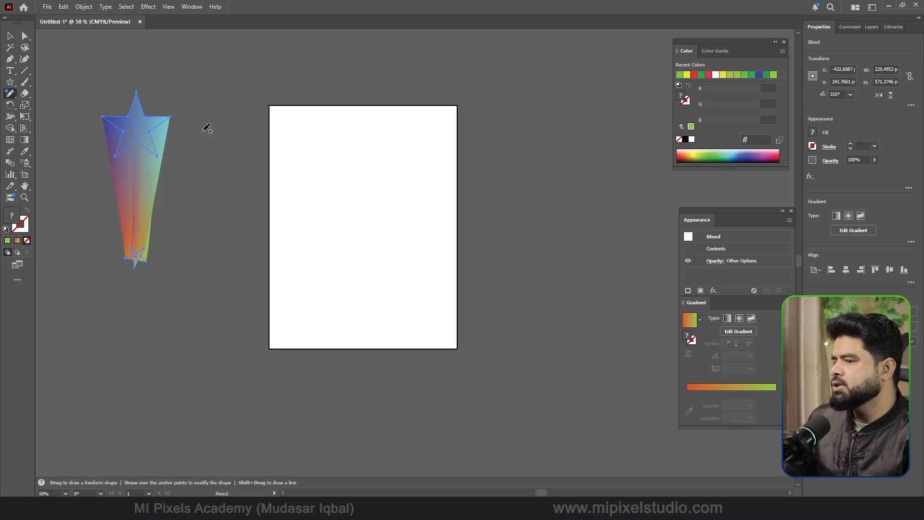
{"action": "mouse_move", "coordinate": [343, 177]}
{"action": "left_mouse_down"}
{"action": "mouse_move", "coordinate": [368, 220]}
{"action": "mouse_move", "coordinate": [307, 255]}
{"action": "mouse_move", "coordinate": [310, 305]}
{"action": "mouse_move", "coordinate": [380, 300]}
{"action": "mouse_move", "coordinate": [317, 224]}
{"action": "left_mouse_up"}
{"action": "mouse_move", "coordinate": [282, 340]}
{"action": "left_mouse_down"}
{"action": "mouse_move", "coordinate": [358, 347]}
{"action": "mouse_move", "coordinate": [407, 259]}
{"action": "mouse_move", "coordinate": [422, 154]}
{"action": "mouse_move", "coordinate": [571, 145]}
{"action": "left_mouse_up"}
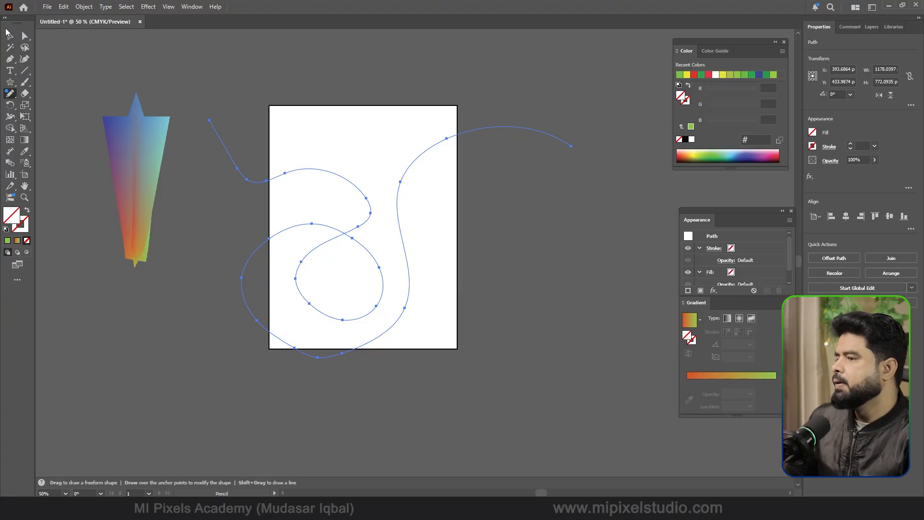
{"action": "left_click", "coordinate": [8, 34]}
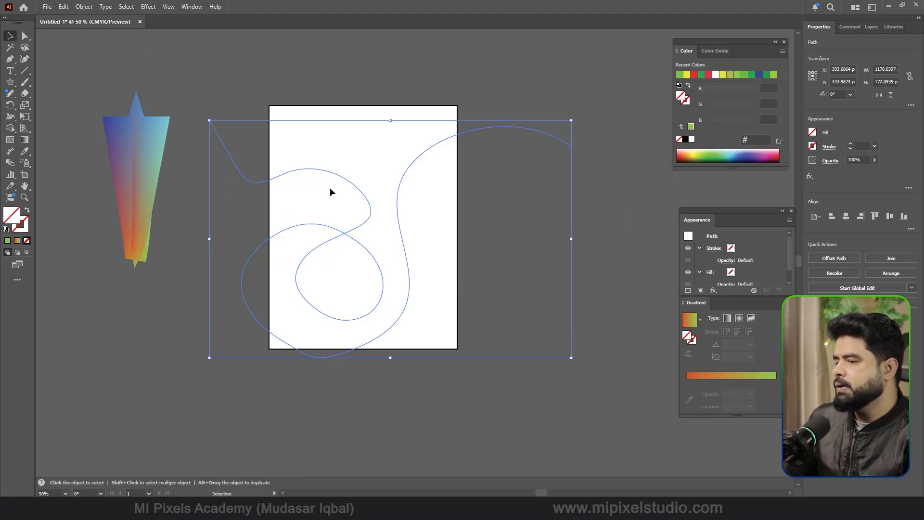
Duplicate the star blend and place the copy below the original
{"action": "left_click", "coordinate": [154, 128], "text": "shift"}
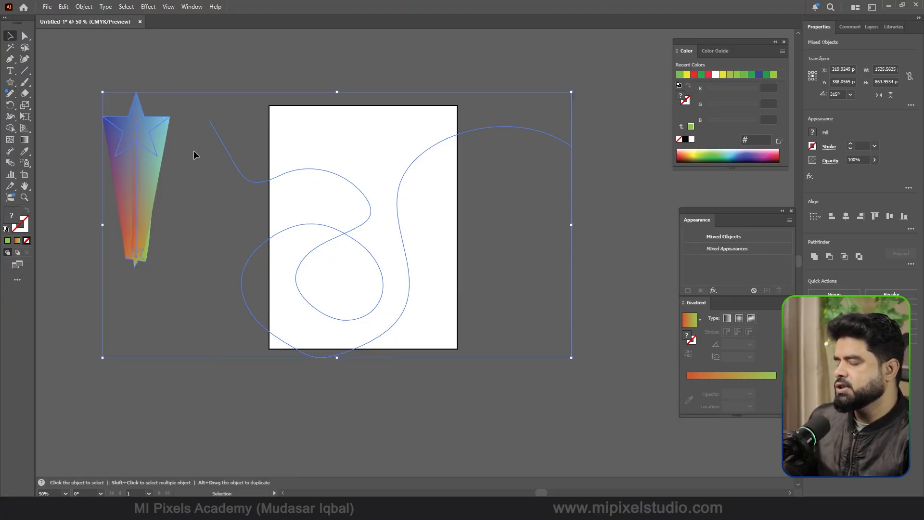
{"action": "left_click", "coordinate": [146, 126]}
{"action": "left_click_drag", "start_coordinate": [146, 126], "coordinate": [103, 305]}
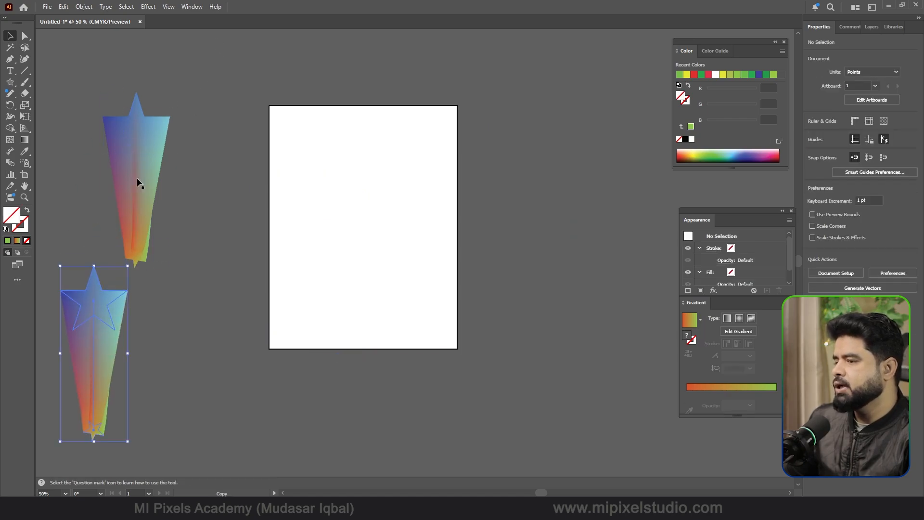
Select the original star blend together with the looping path and replace the blend's spine with that path
{"action": "left_click", "coordinate": [137, 134]}
{"action": "left_click_drag", "start_coordinate": [342, 72], "coordinate": [264, 231]}
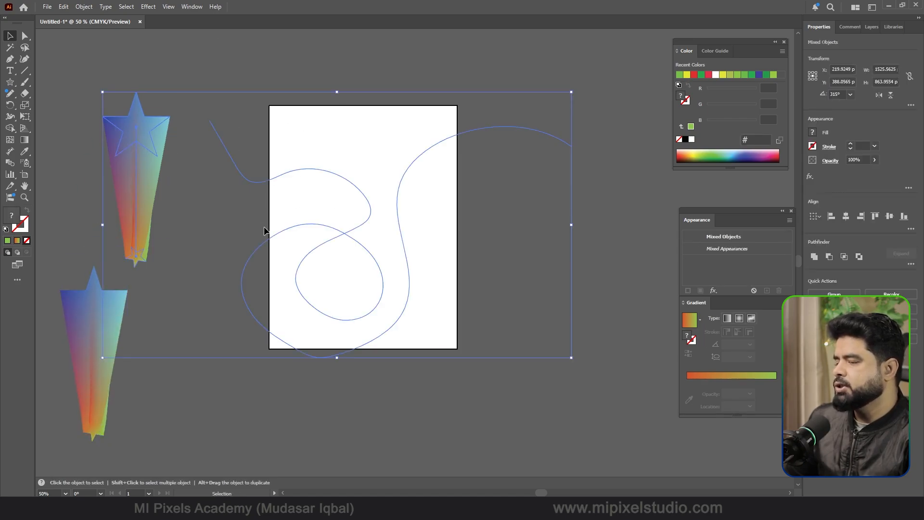
{"action": "left_click", "coordinate": [90, 10]}
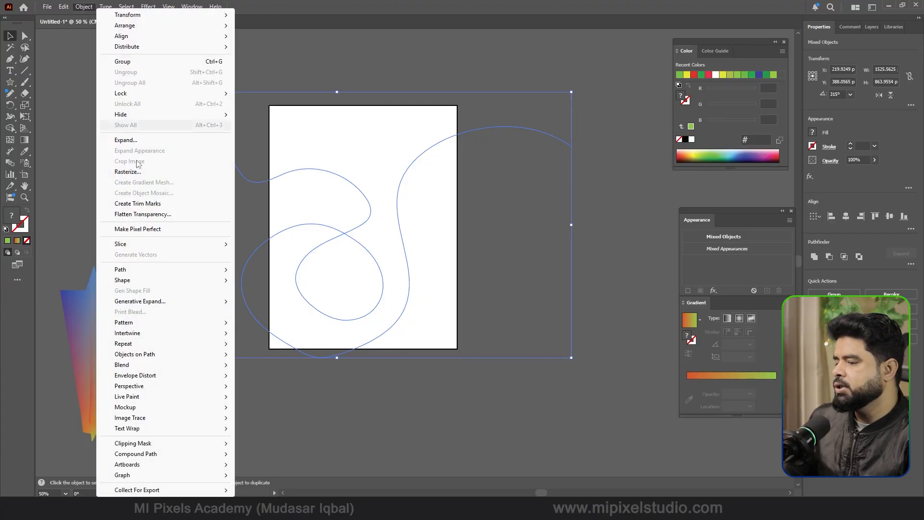
{"action": "mouse_move", "coordinate": [148, 367]}
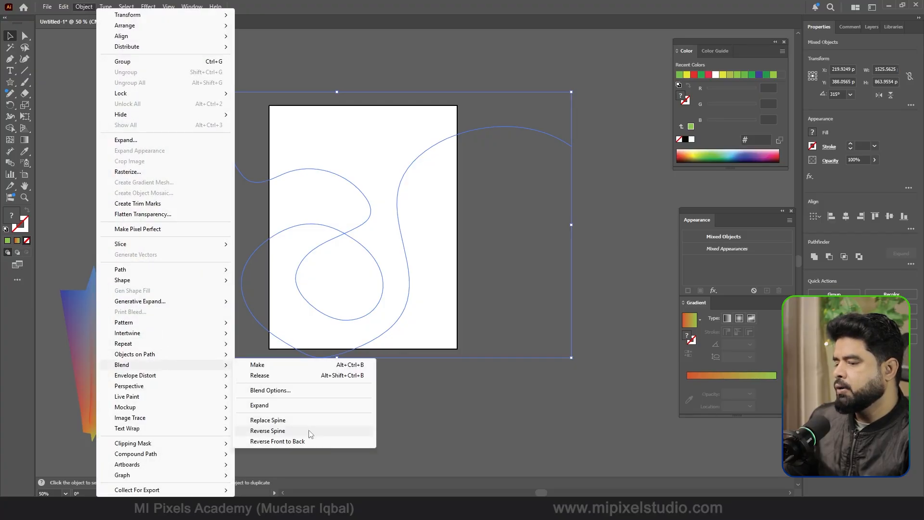
{"action": "left_click", "coordinate": [267, 420]}
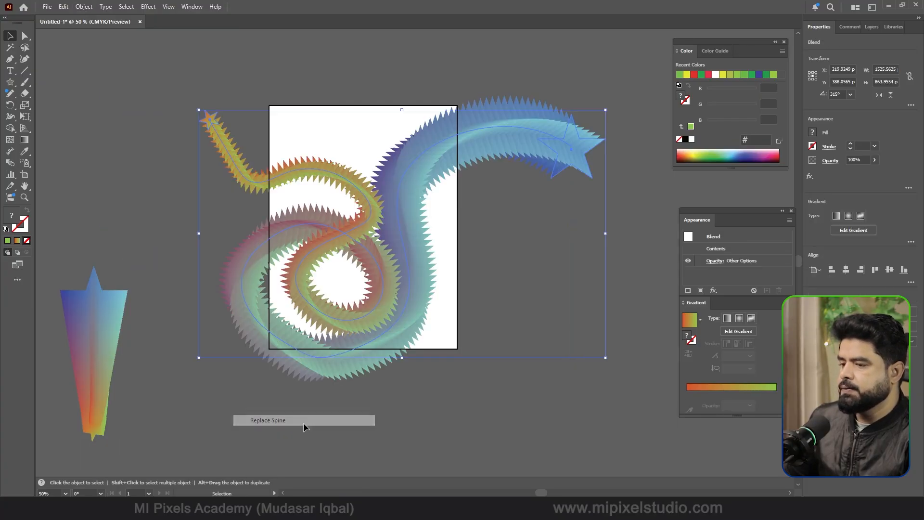
Increase the curved blend's specified steps to 930
{"action": "scroll", "coordinate": [419, 207], "scroll_direction": "up", "scroll_amount": 2}
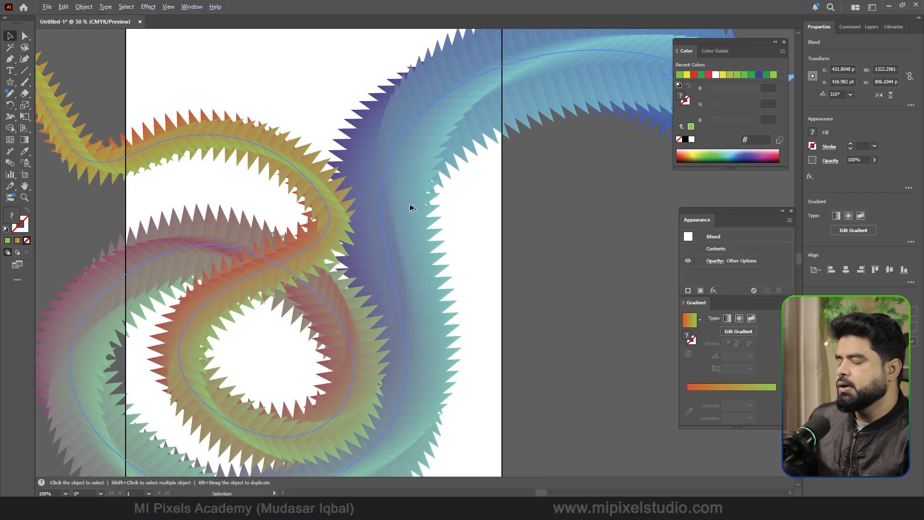
{"action": "scroll", "coordinate": [368, 230], "scroll_direction": "down", "scroll_amount": 1}
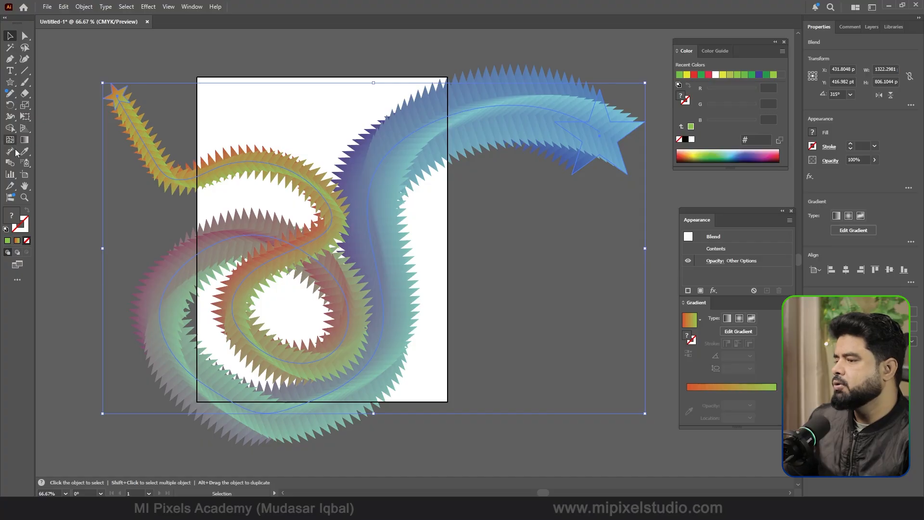
{"action": "double_click", "coordinate": [10, 165]}
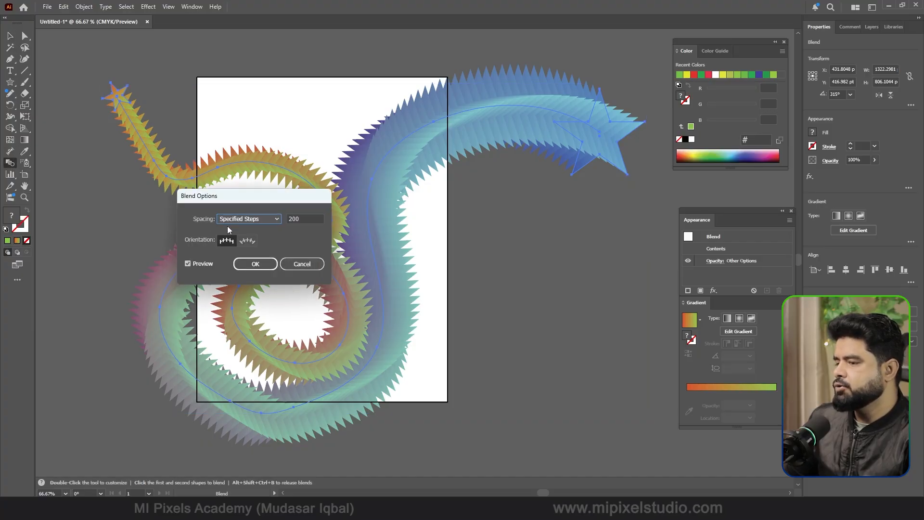
{"action": "key", "text": "Tab"}
{"action": "key", "text": "shift+Up"}
{"action": "key", "text": "shift+Up"}
{"action": "key", "text": "shift+Up"}
{"action": "key", "text": "shift+Up"}
{"action": "key", "text": "shift+Up"}
{"action": "key", "text": "shift+Up"}
{"action": "key", "text": "shift+Up"}
{"action": "key", "text": "shift+Up"}
{"action": "key", "text": "shift+Up"}
{"action": "key", "text": "shift+Up"}
{"action": "key", "text": "shift+Up"}
{"action": "key", "text": "shift+Up"}
{"action": "key", "text": "shift+Up"}
{"action": "key", "text": "shift+Up"}
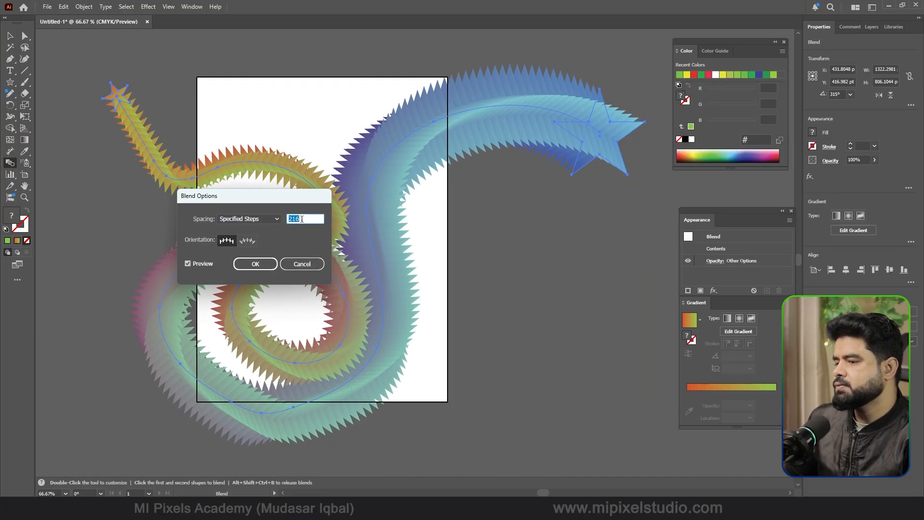
{"action": "key", "text": "shift+Up"}
{"action": "key", "text": "shift+Up"}
{"action": "key", "text": "shift+Up"}
{"action": "key", "text": "shift+Up"}
{"action": "key", "text": "shift+Up"}
{"action": "key", "text": "shift+Up"}
{"action": "key", "text": "shift+Up"}
{"action": "key", "text": "shift+Up"}
{"action": "key", "text": "shift+Up"}
{"action": "key", "text": "shift+Up"}
{"action": "key", "text": "shift+Up"}
{"action": "key", "text": "shift+Up"}
{"action": "key", "text": "shift+Up"}
{"action": "key", "text": "shift+Up"}
{"action": "key", "text": "shift+Up"}
{"action": "key", "text": "shift+Up"}
{"action": "key", "text": "shift+Up"}
{"action": "key", "text": "shift+Up"}
{"action": "key", "text": "shift+Up"}
{"action": "key", "text": "shift+Up"}
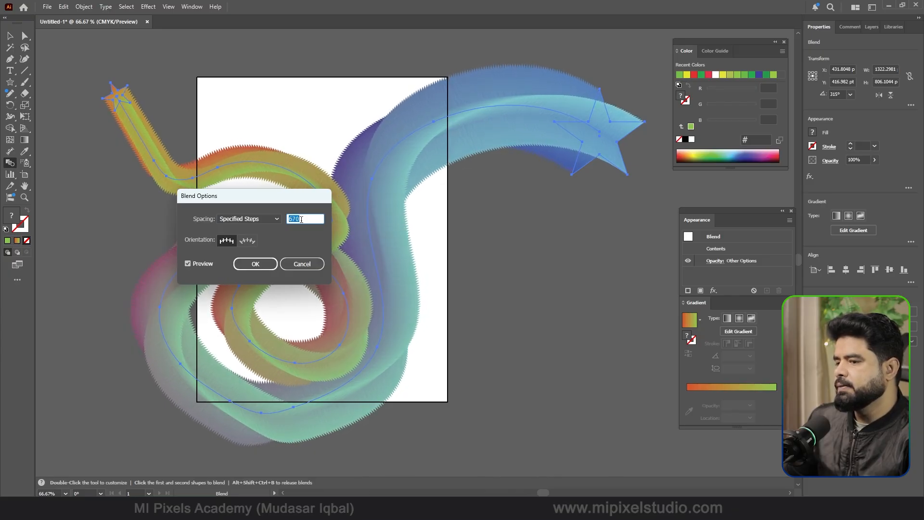
{"action": "key", "text": "shift+Up"}
{"action": "key", "text": "shift+Up"}
{"action": "key", "text": "shift+Up"}
{"action": "key", "text": "shift+Up"}
{"action": "key", "text": "shift+Up"}
{"action": "key", "text": "shift+Up"}
{"action": "key", "text": "shift+Up"}
{"action": "key", "text": "shift+Up"}
{"action": "key", "text": "shift+Up"}
{"action": "key", "text": "shift+Up"}
{"action": "key", "text": "shift+Up"}
{"action": "key", "text": "shift+Up"}
{"action": "key", "text": "shift+Up"}
{"action": "key", "text": "shift+Up"}
{"action": "key", "text": "shift+Up"}
{"action": "key", "text": "shift+Up"}
{"action": "key", "text": "shift+Up"}
{"action": "key", "text": "shift+Up"}
{"action": "key", "text": "shift+Up"}
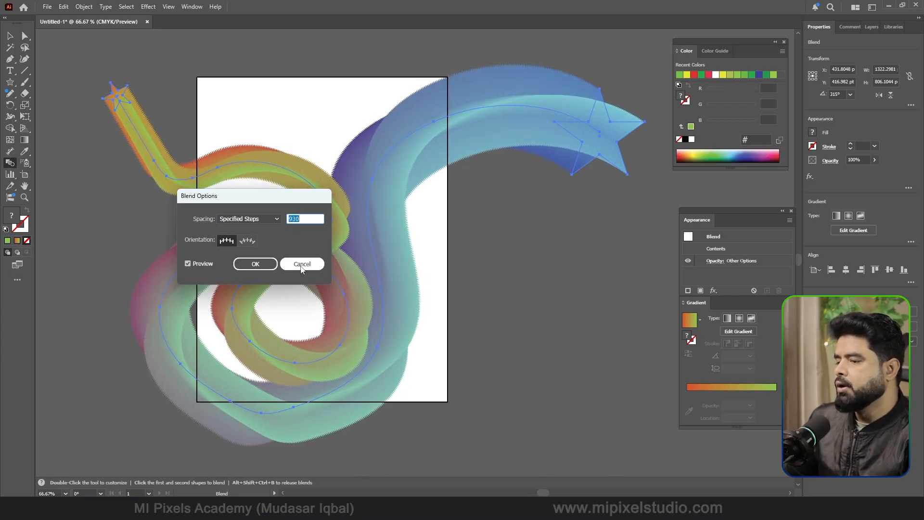
{"action": "left_click", "coordinate": [255, 263]}
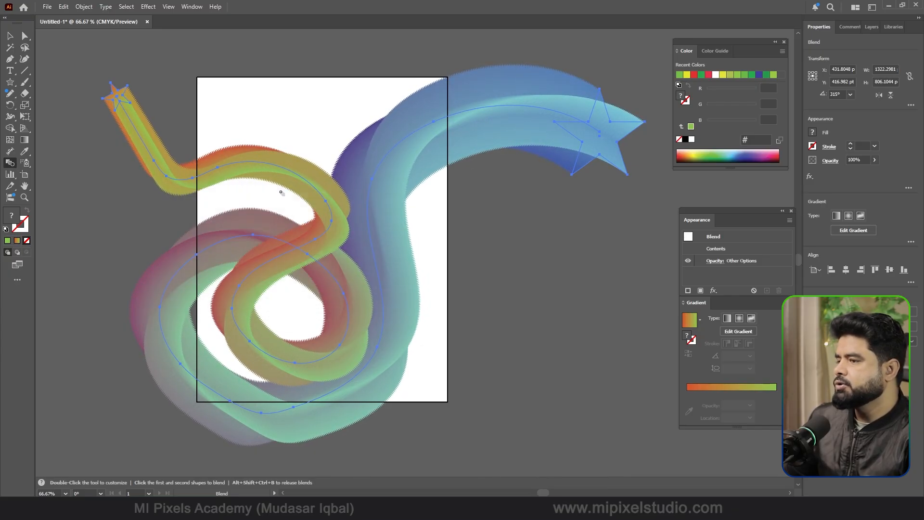
{"action": "left_click", "coordinate": [148, 7]}
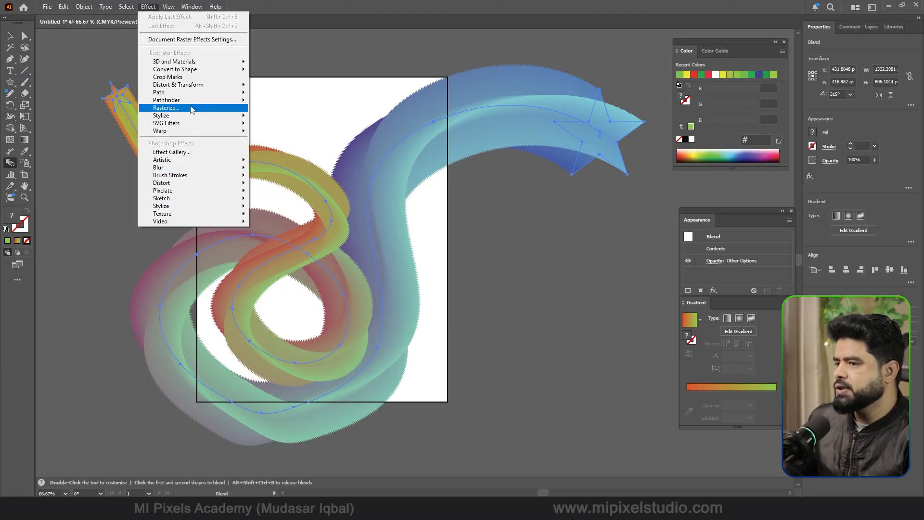
{"action": "mouse_move", "coordinate": [190, 87]}
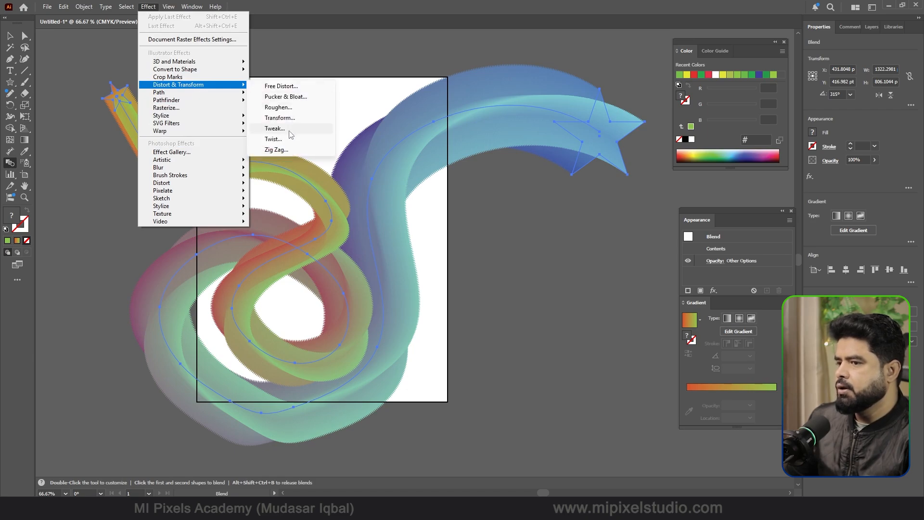
{"action": "left_click", "coordinate": [284, 107]}
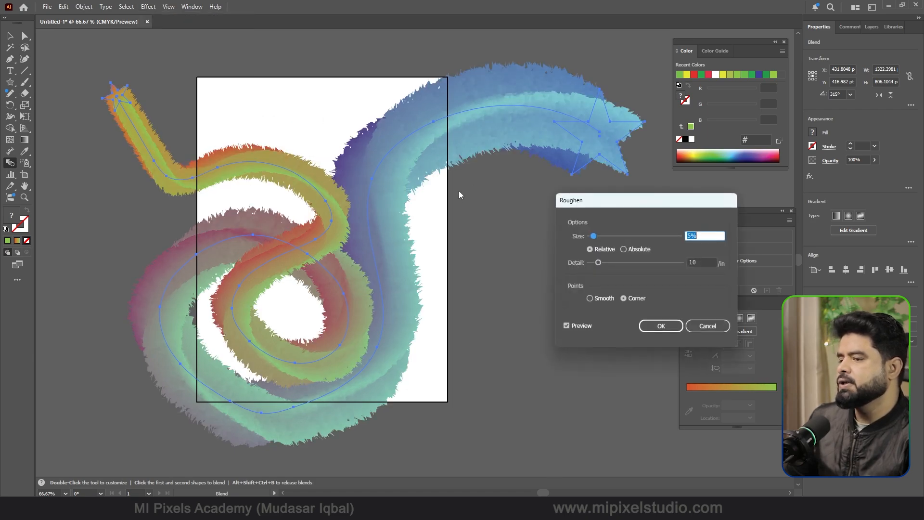
{"action": "left_click_drag", "start_coordinate": [597, 265], "coordinate": [622, 238]}
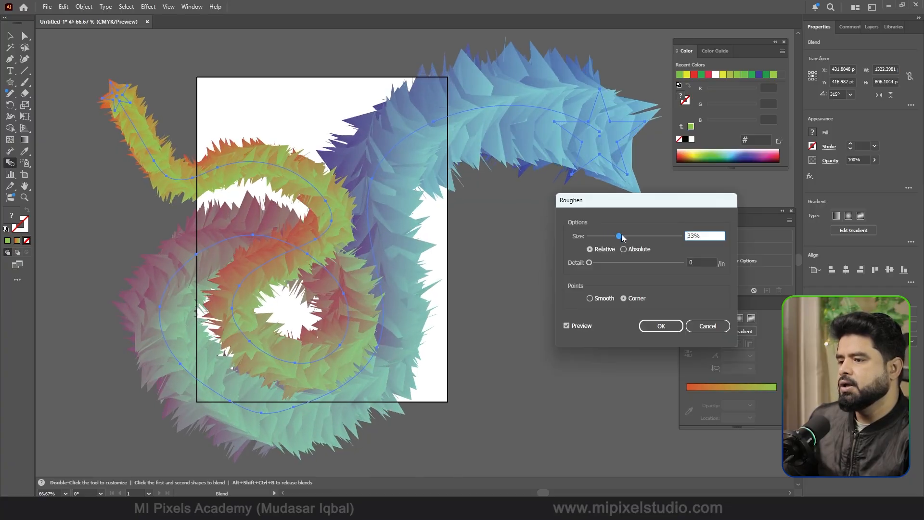
{"action": "left_click", "coordinate": [702, 327]}
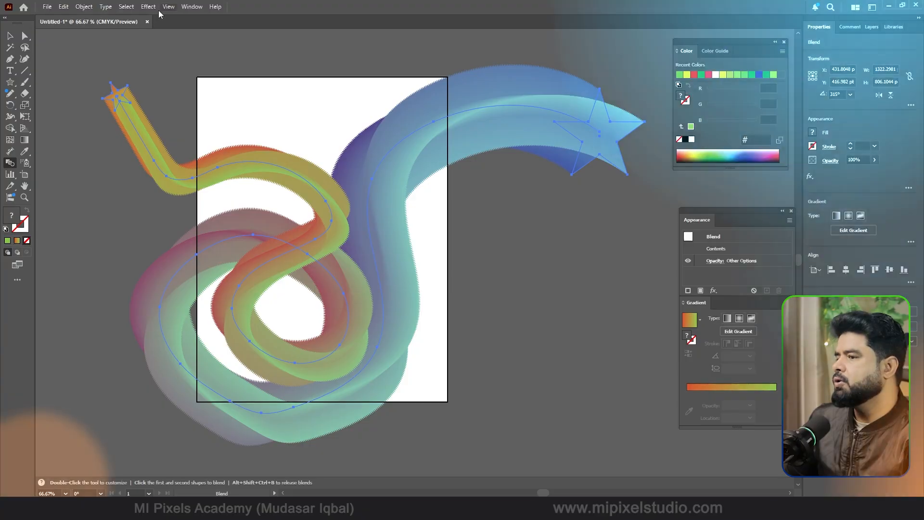
Apply a Pucker & Bloat effect of -145% to the curved star blend
{"action": "left_click", "coordinate": [149, 7]}
{"action": "mouse_move", "coordinate": [191, 85]}
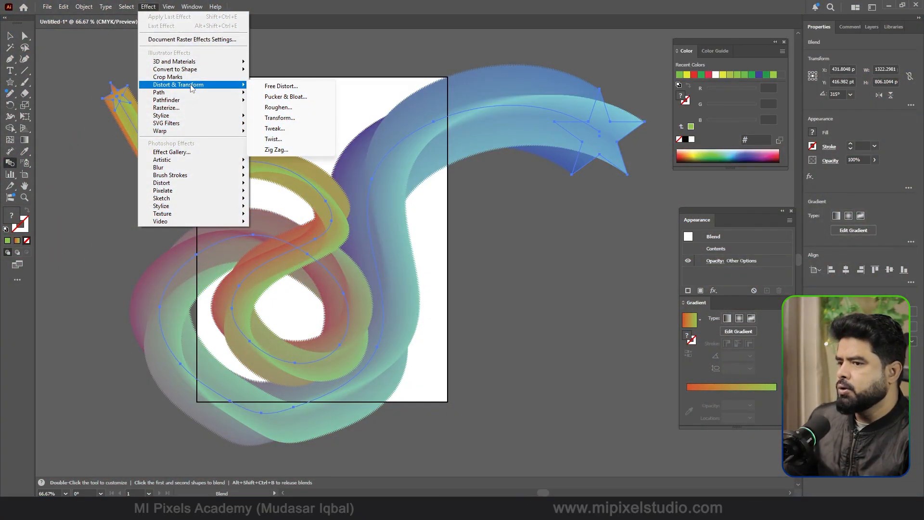
{"action": "left_click", "coordinate": [286, 97]}
{"action": "left_click_drag", "start_coordinate": [444, 242], "coordinate": [412, 239]}
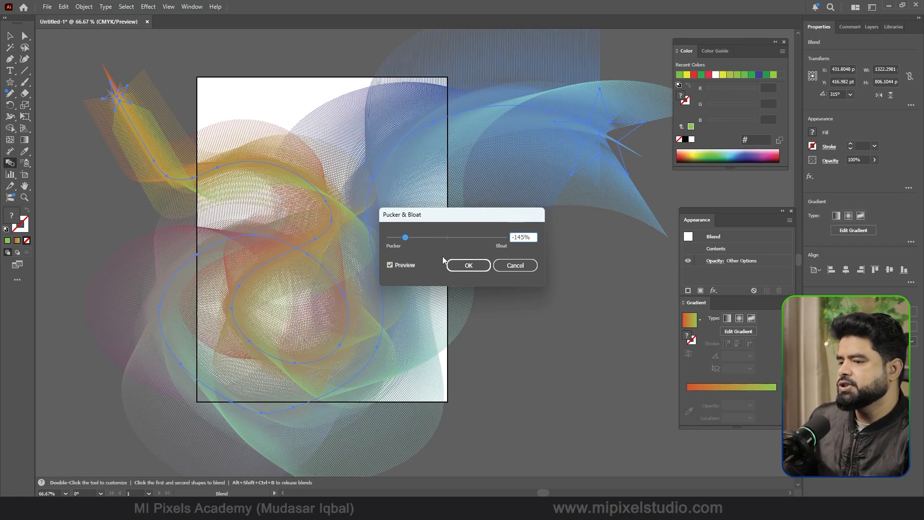
{"action": "left_click", "coordinate": [465, 264]}
{"action": "key", "text": "v"}
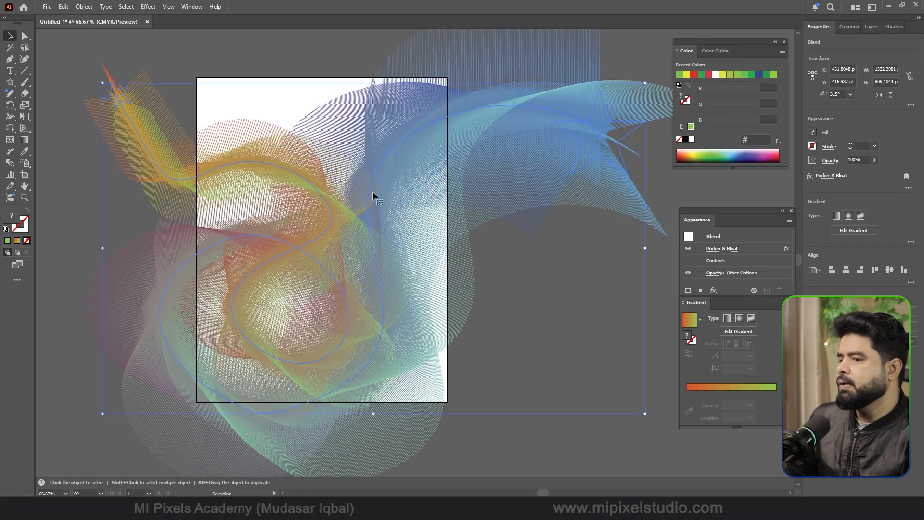
{"action": "left_click", "coordinate": [567, 450]}
{"action": "left_click_drag", "start_coordinate": [379, 302], "coordinate": [389, 260]}
{"action": "scroll", "coordinate": [337, 242], "scroll_direction": "up", "scroll_amount": 3}
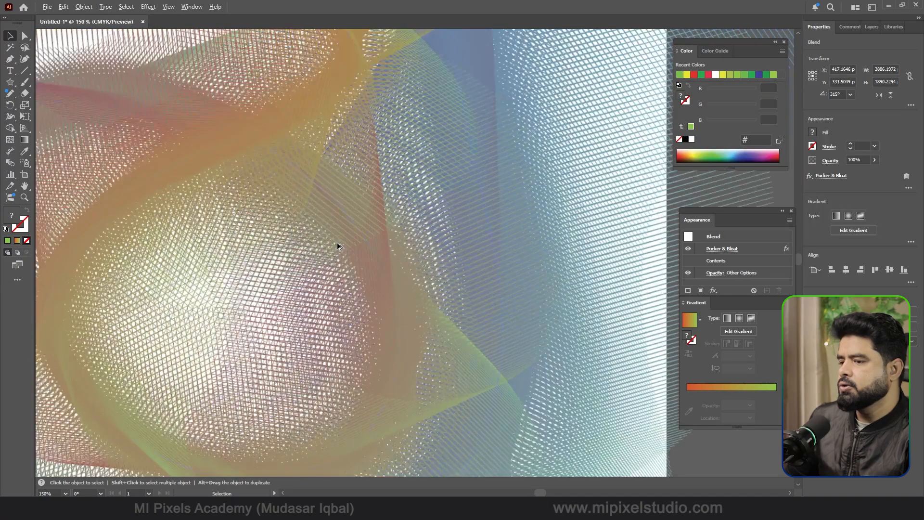